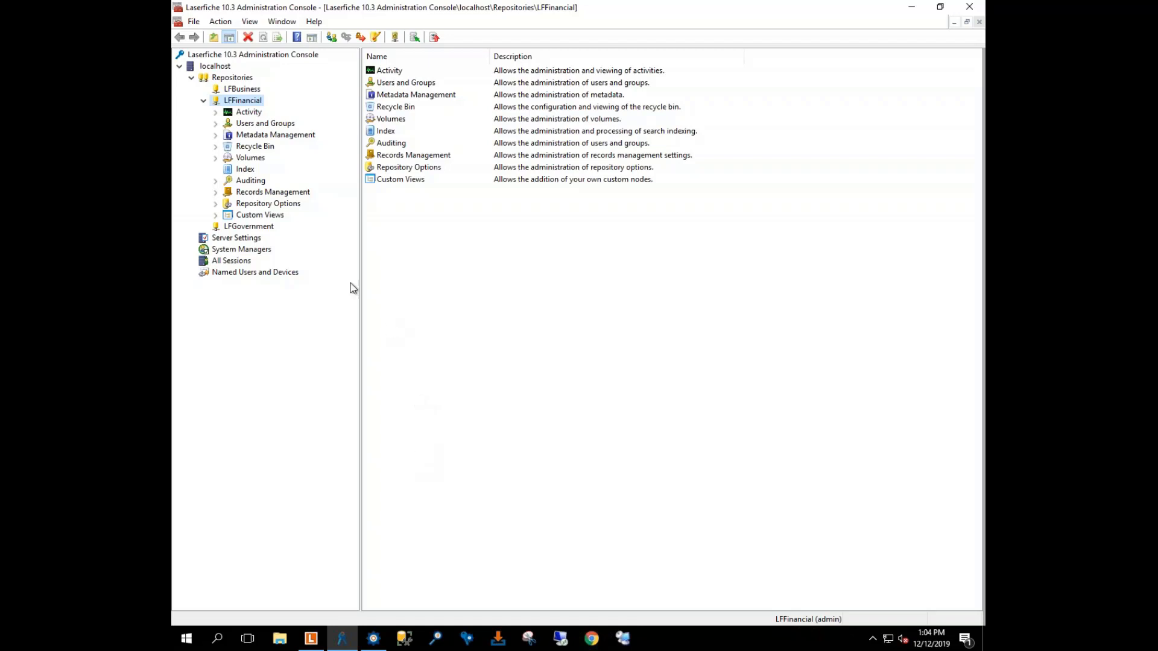
Step: Inspect the six fields of the *Office Folder template, then bring up the Laserfiche client
click(216, 135)
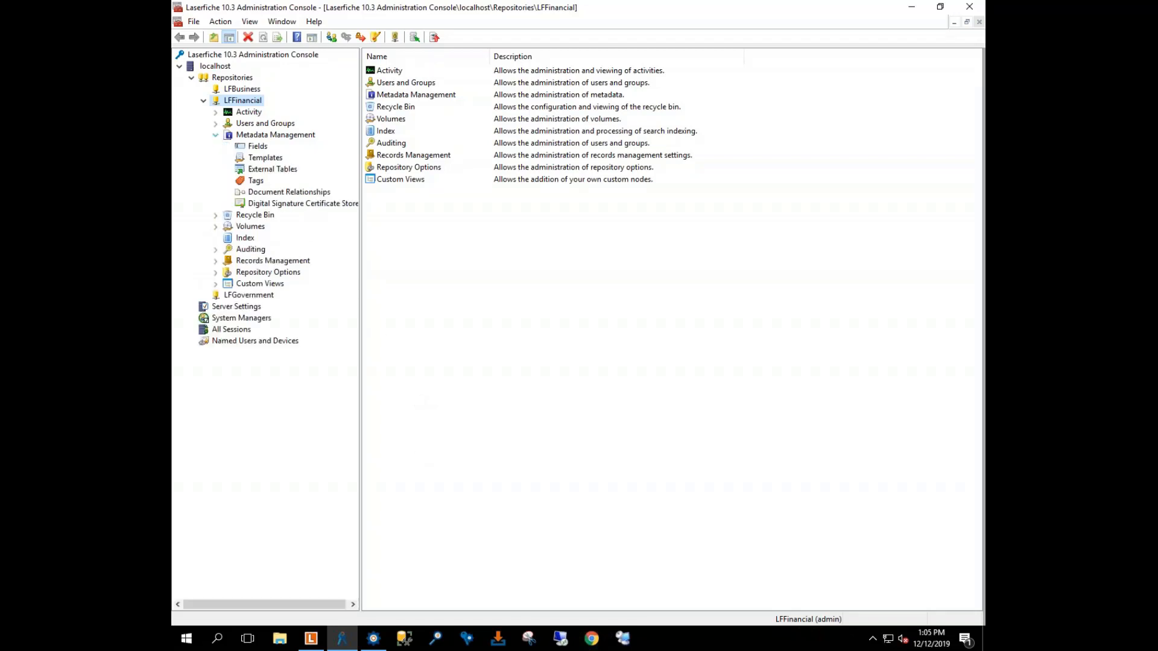
click(265, 158)
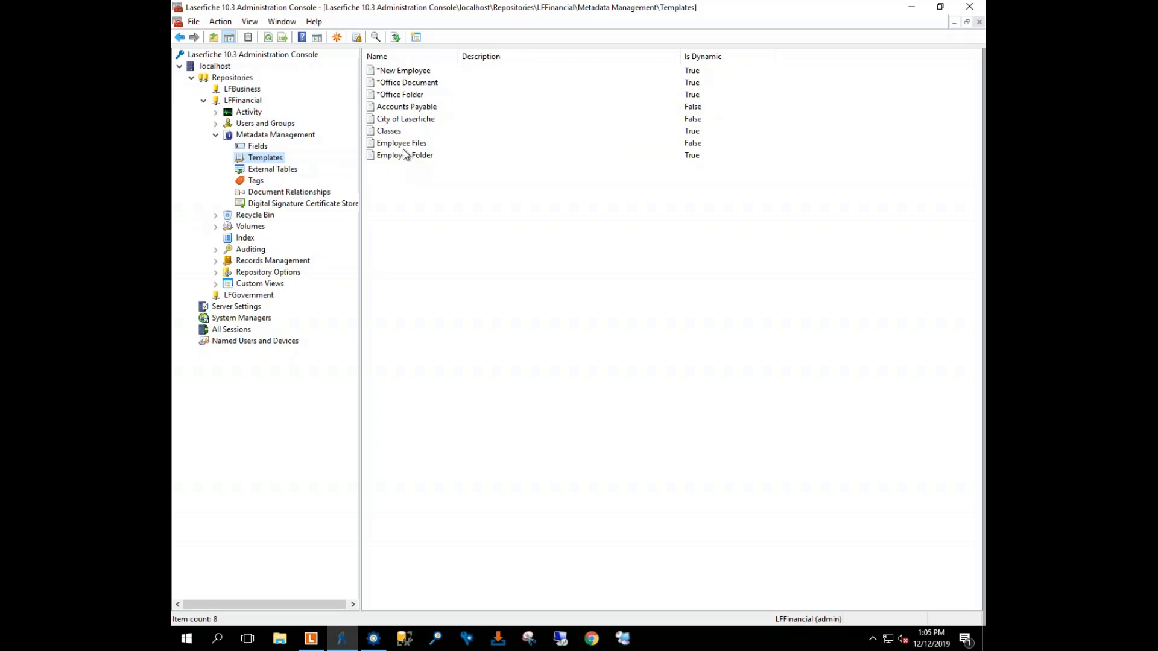
double_click(398, 95)
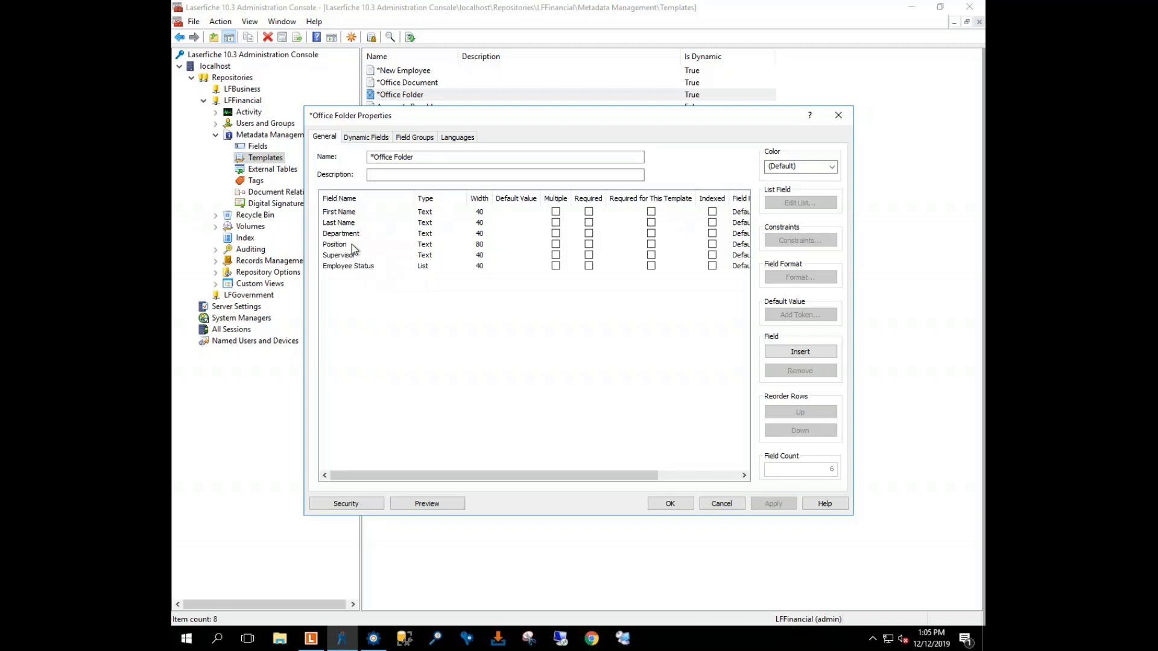
click(311, 638)
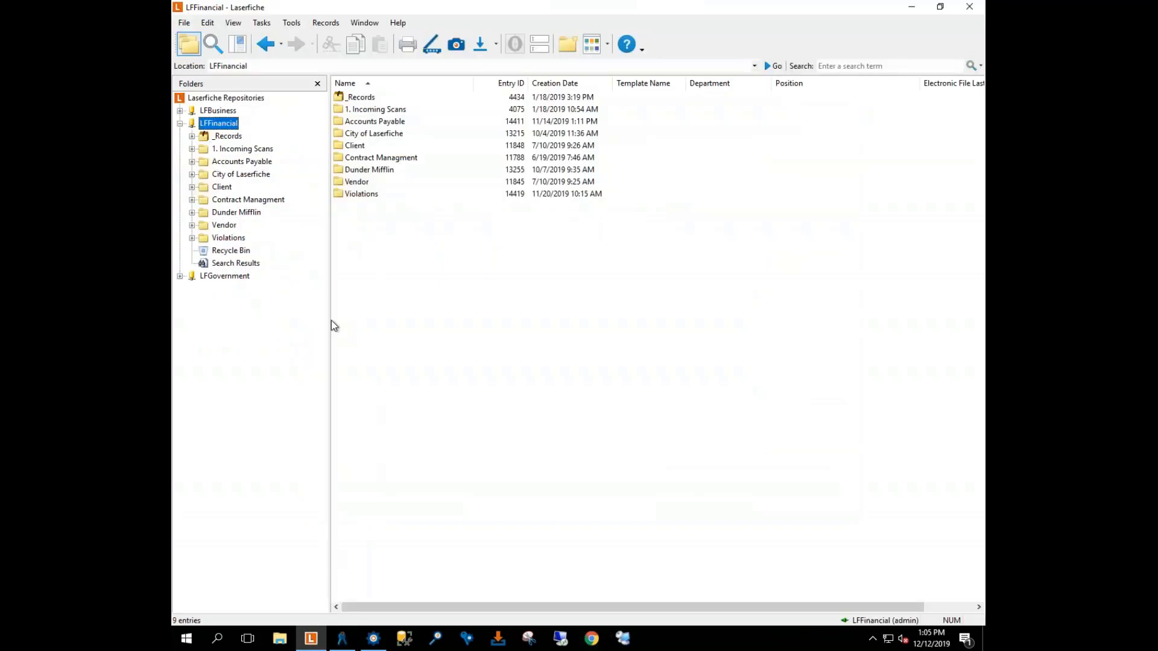
Step: Expand Dunder Mifflin and open the first employee folder, leaving its name unchanged
click(192, 212)
click(237, 225)
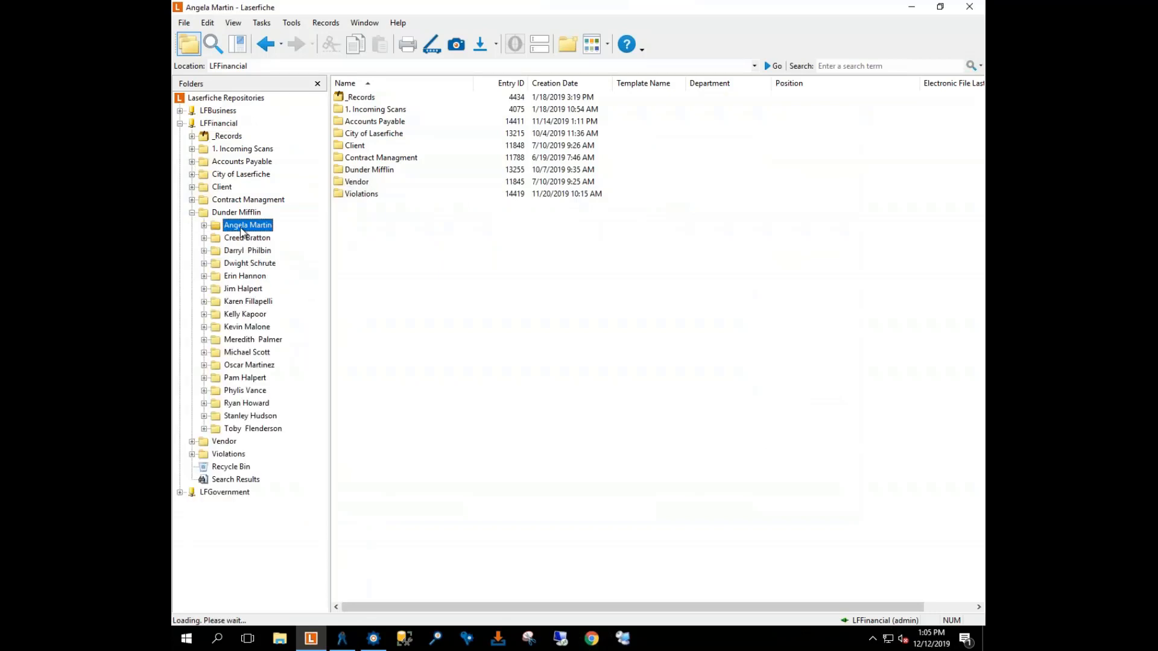
right_click(246, 228)
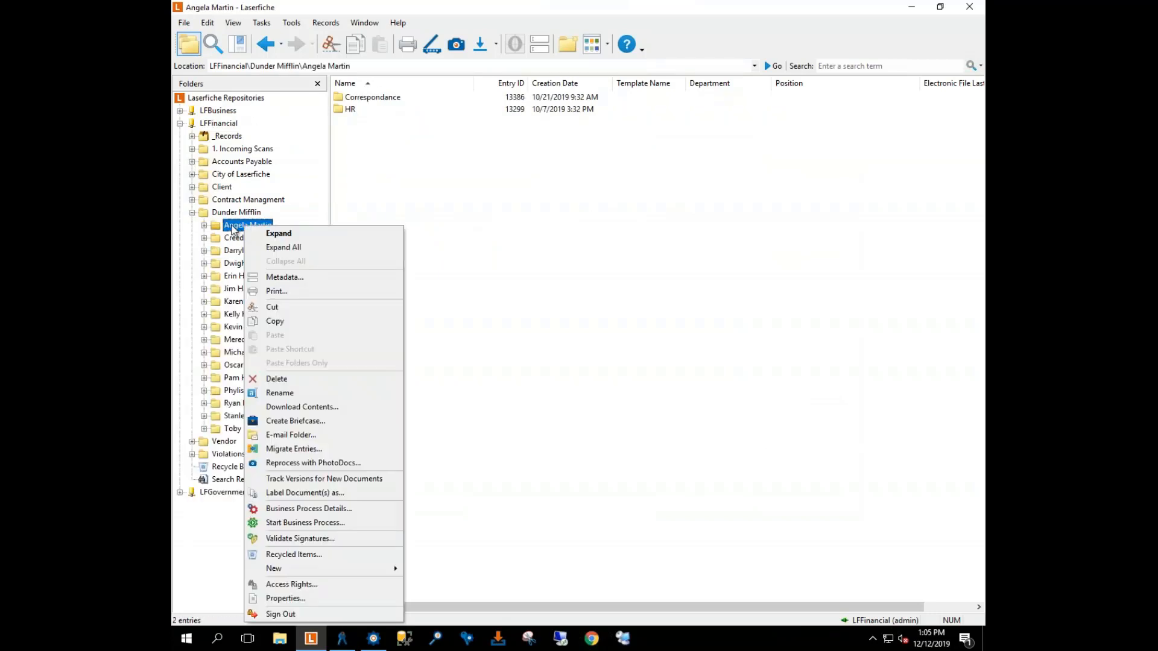
click(231, 226)
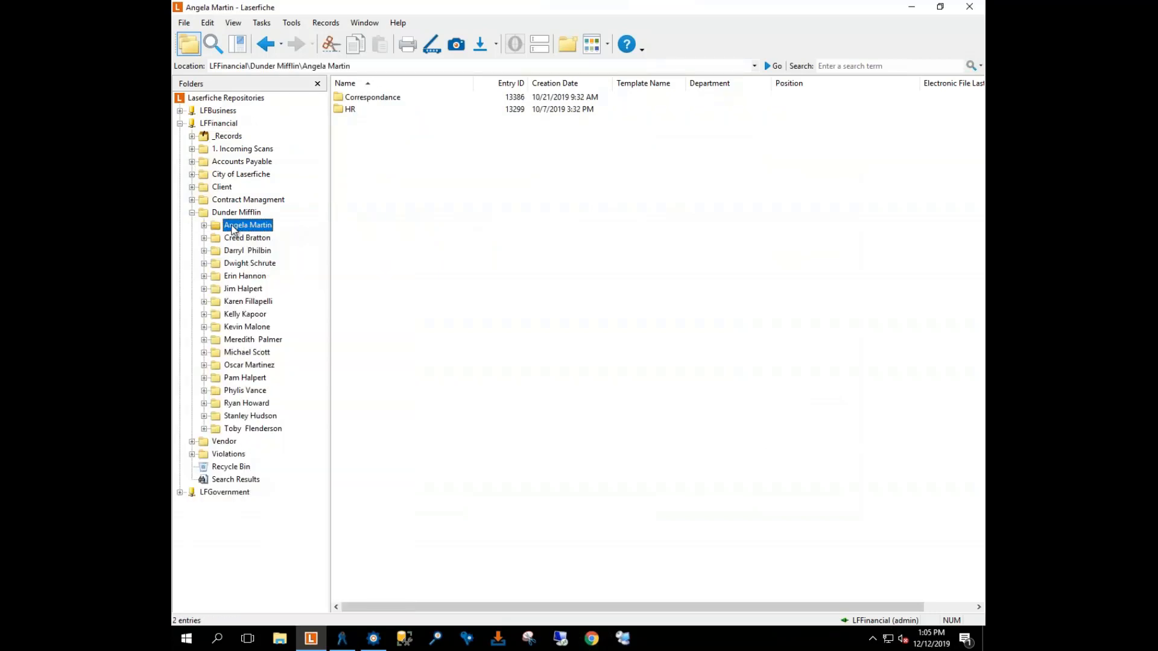
click(266, 226)
click(272, 274)
Step: View the employee folder's Office Folder metadata, close it, and return to Workflow Designer
right_click(241, 228)
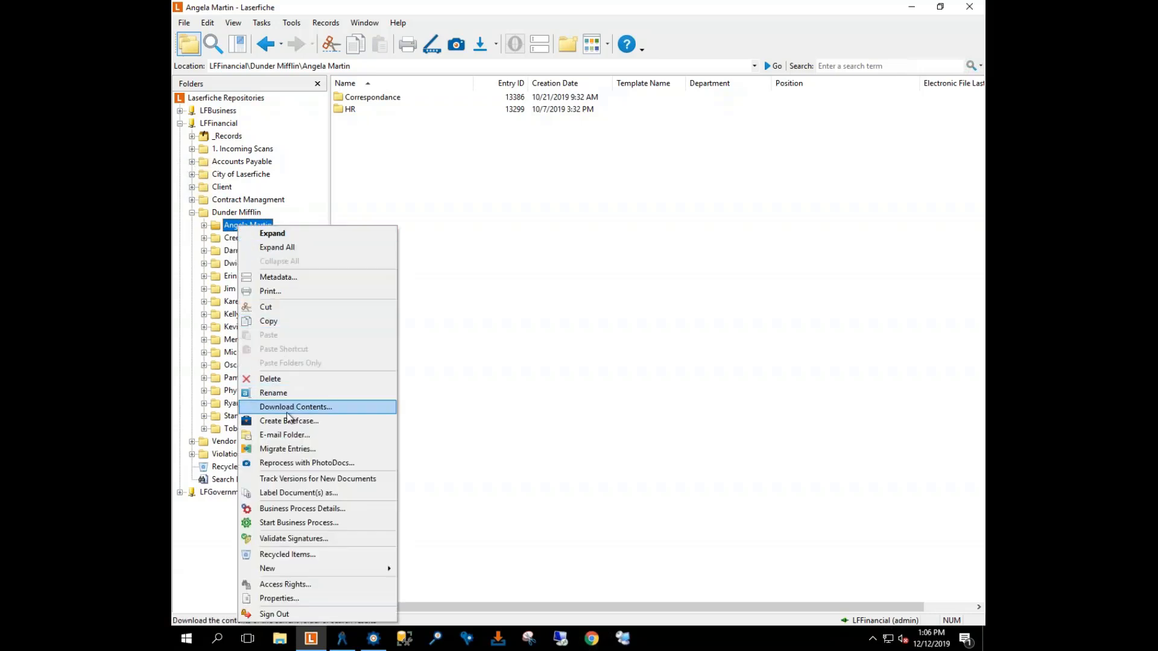
click(281, 277)
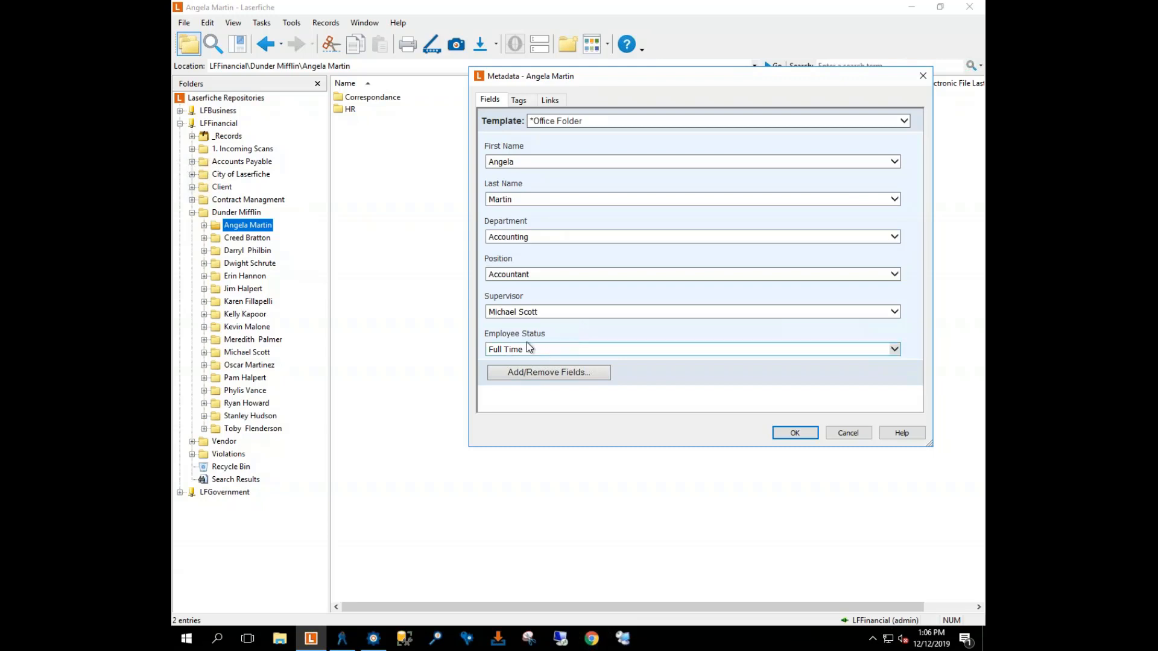
click(922, 77)
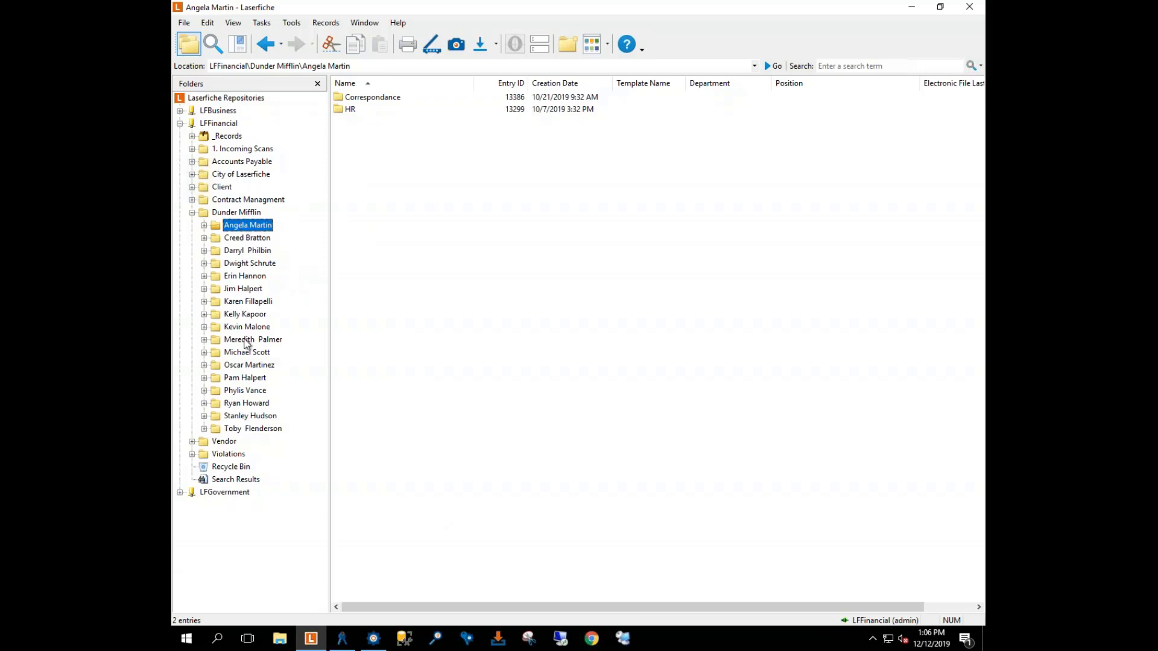
click(374, 644)
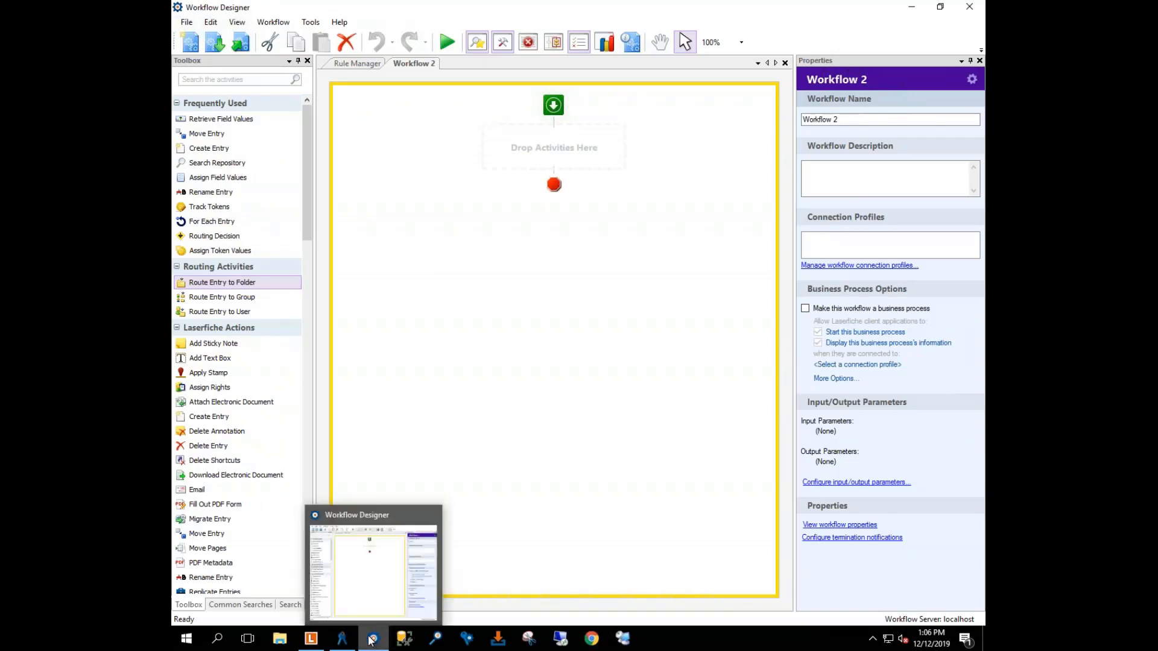
Step: Rename the workflow from Workflow 2 to 'Monthly Employee Report'
click(859, 119)
key(ctrl+a)
key(BackSpace)
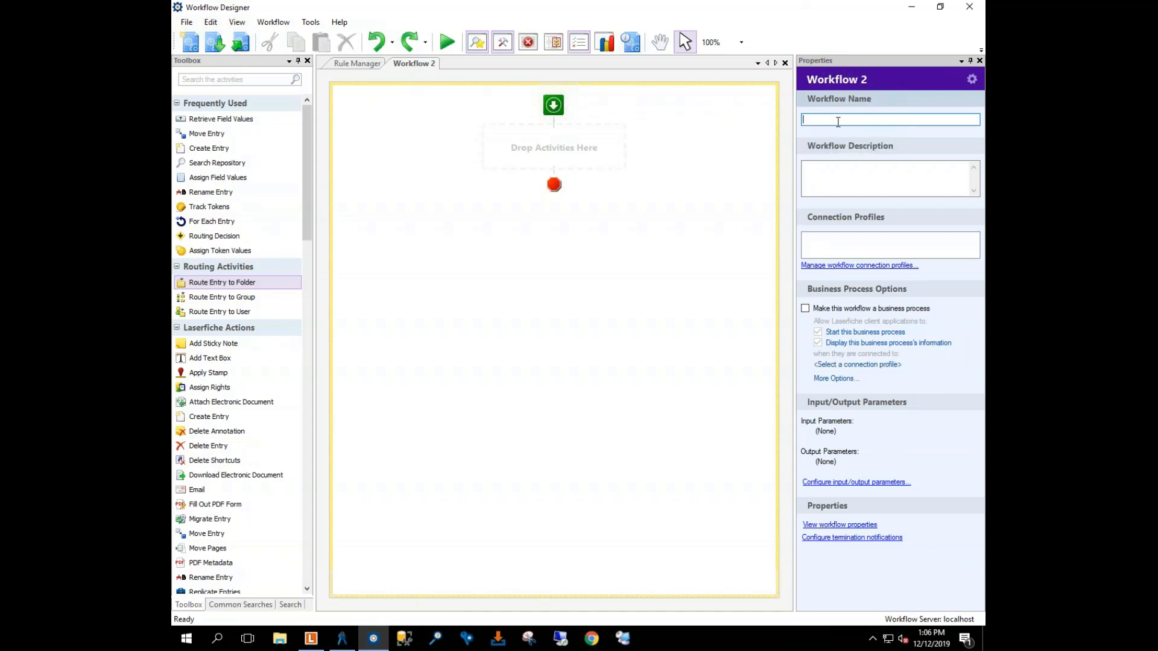
text(Monthly Employee Report)
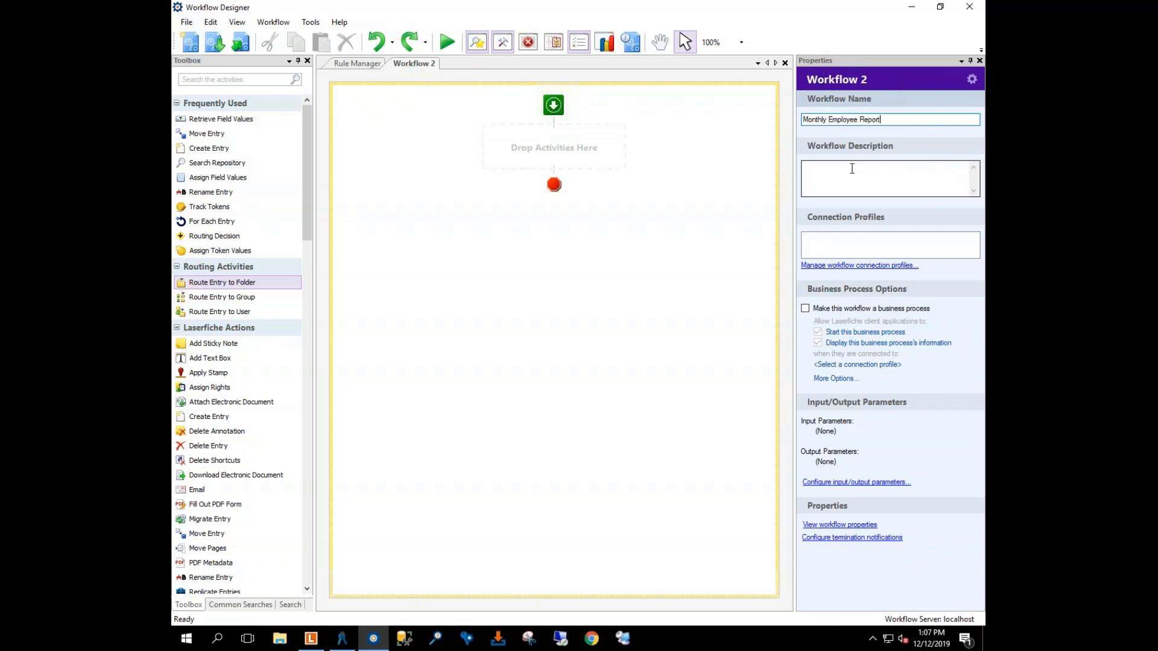
click(836, 244)
Step: Add a validated connection profile copied from WF@LFFinancial, and add a Search Repository activity
click(851, 266)
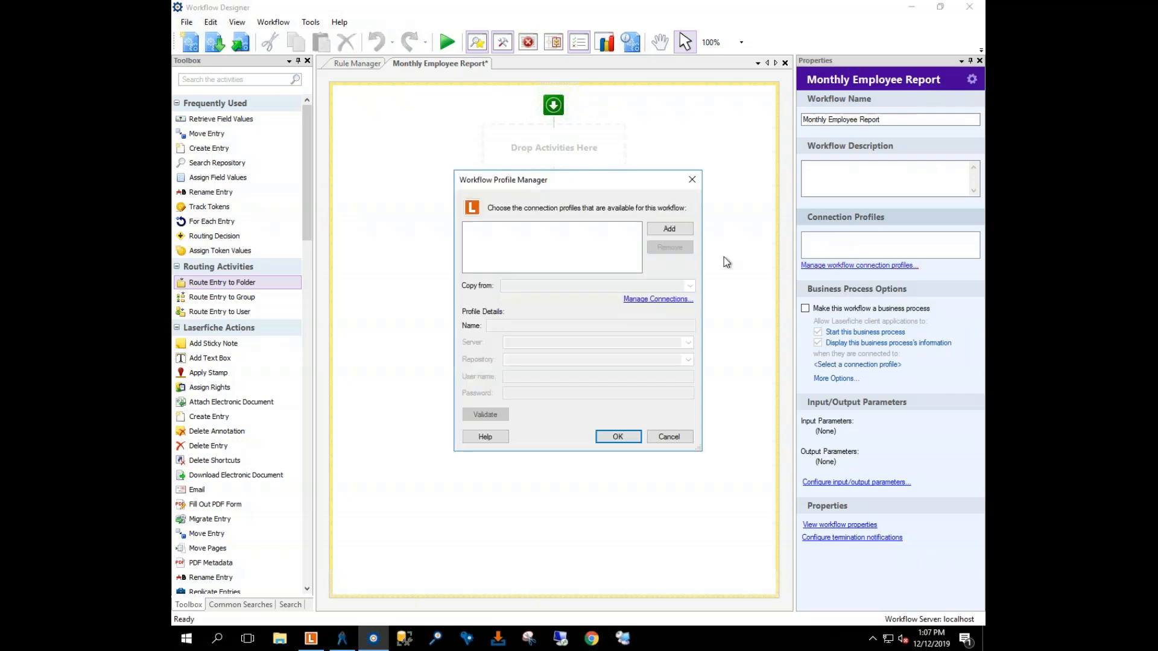
click(669, 229)
click(690, 286)
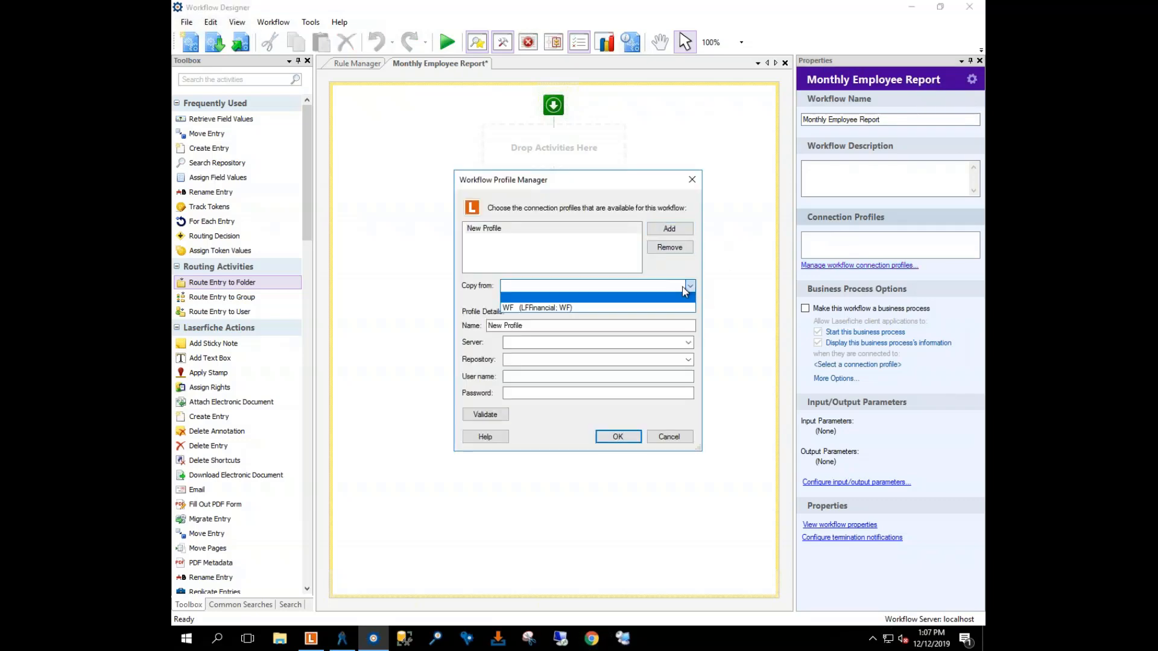
click(565, 308)
click(478, 416)
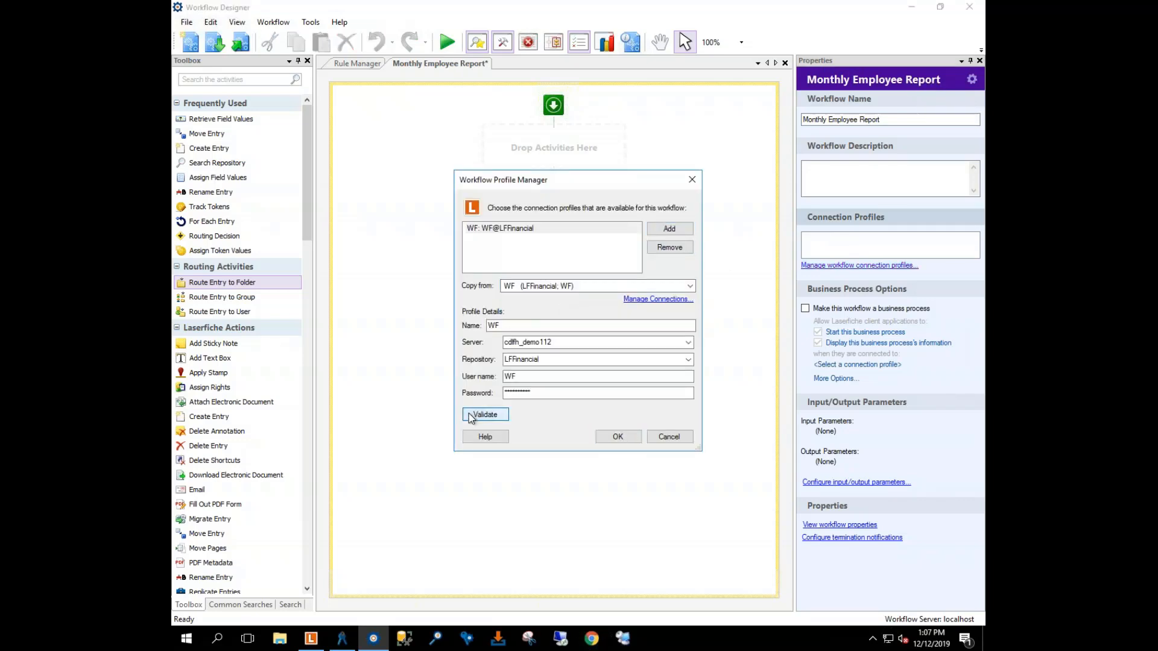
click(618, 436)
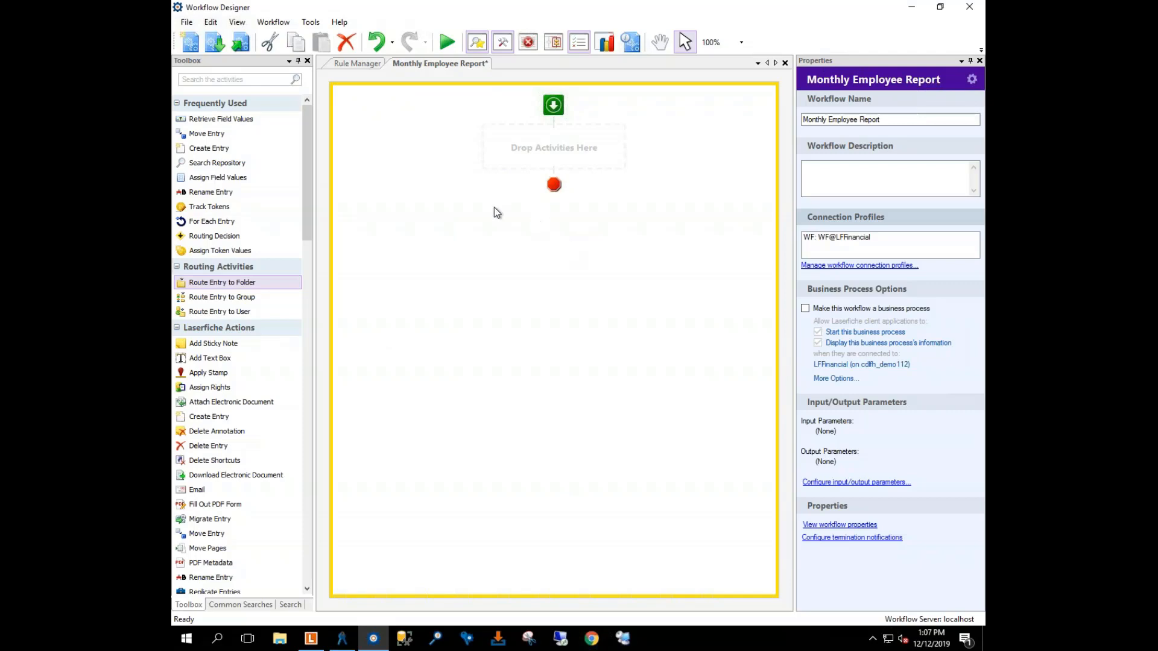
drag(214, 163, 525, 162)
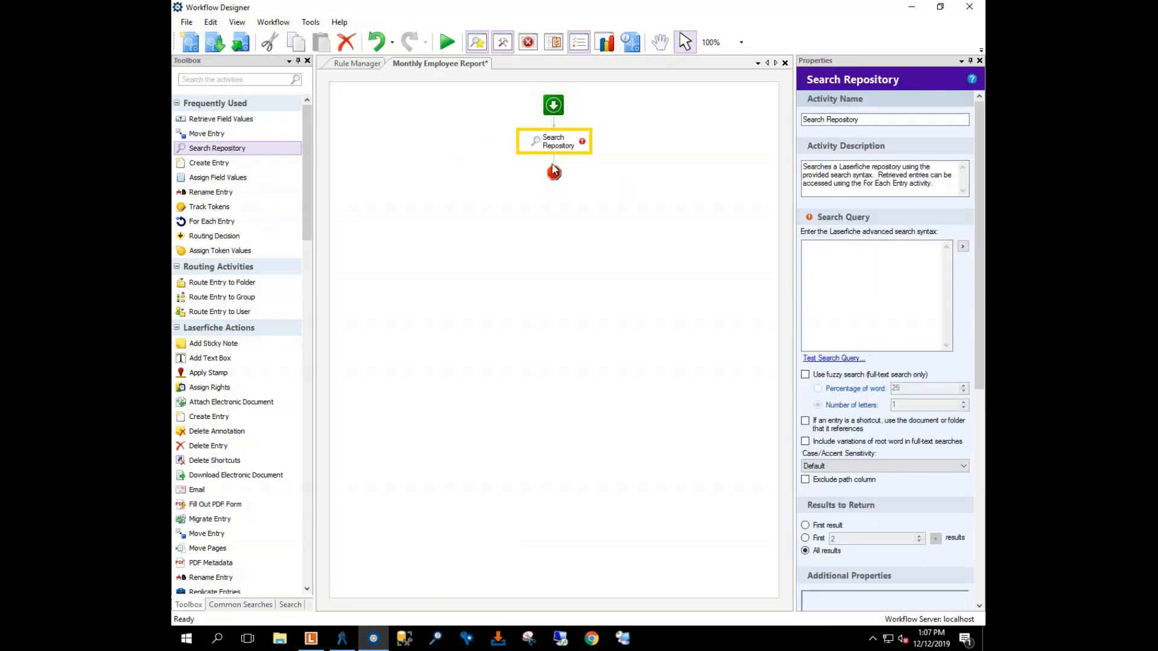
Step: Place the caret in the Search Repository query box, then return to the Laserfiche client
click(821, 249)
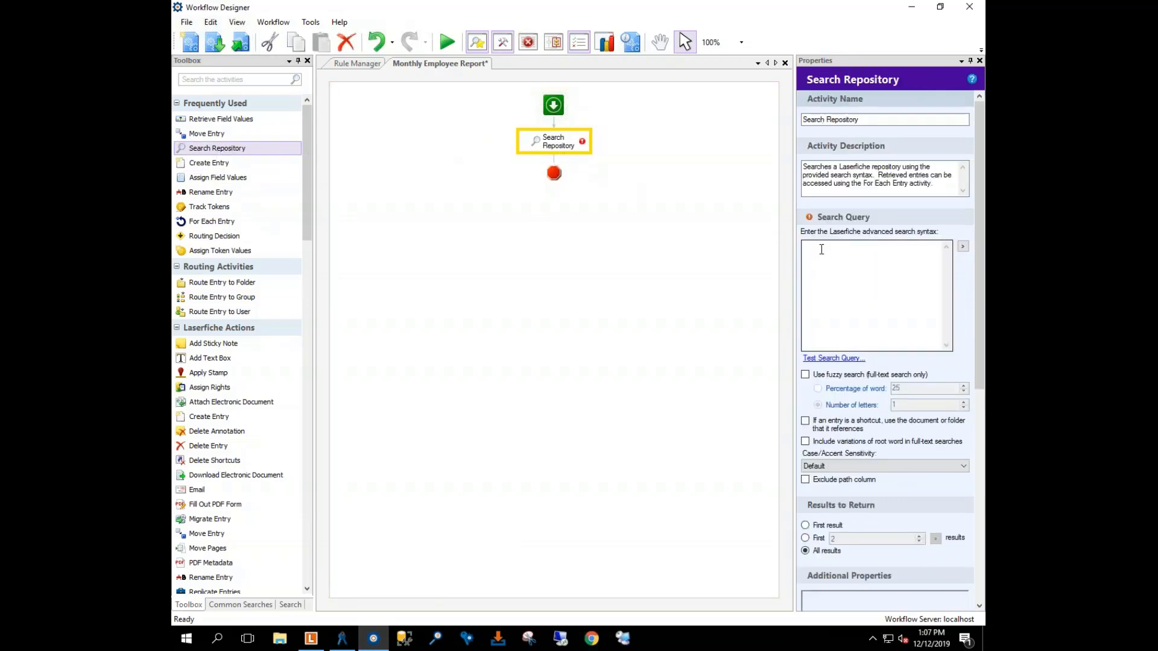
click(821, 249)
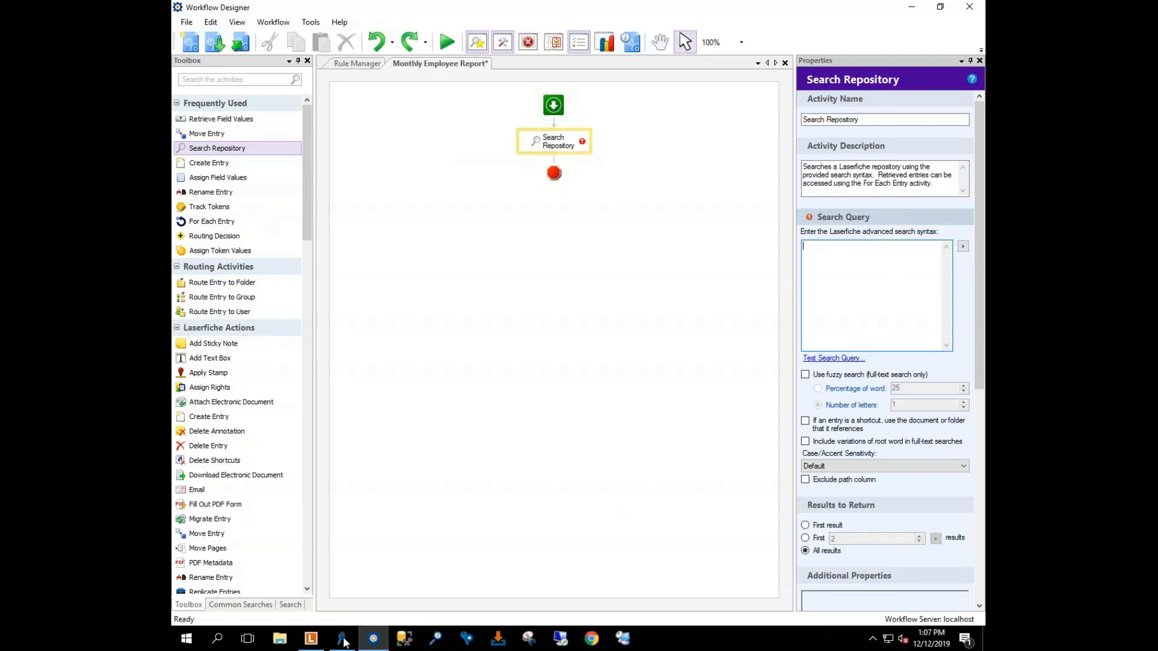
click(312, 643)
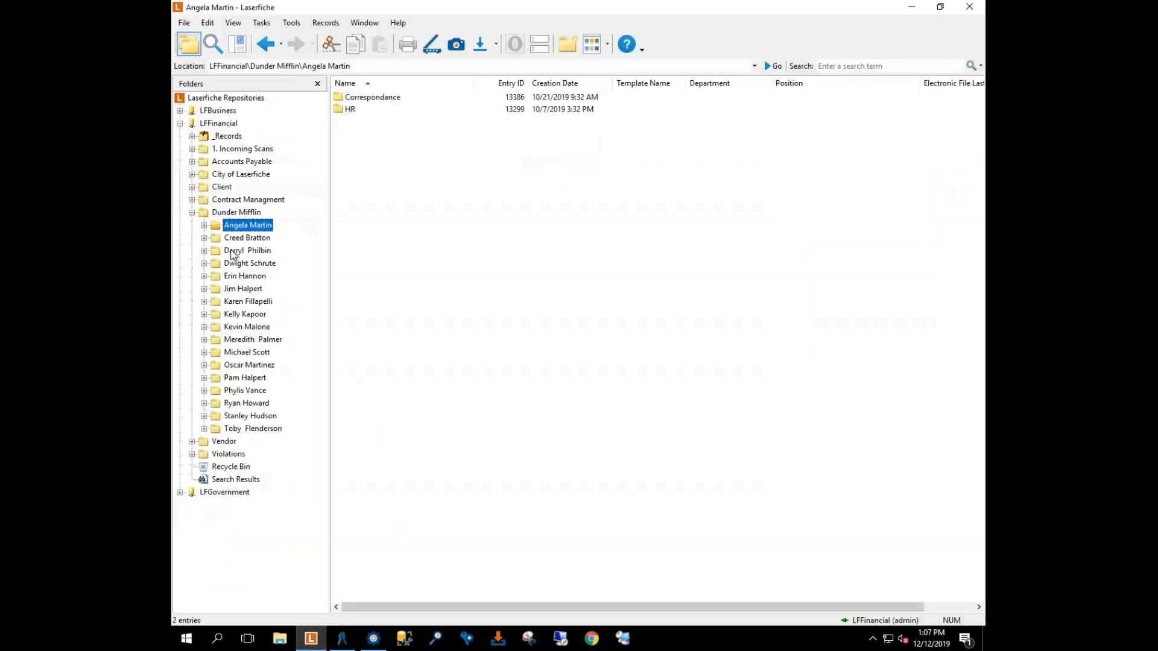
Step: Reset the advanced search to fresh Field, Name and Within Folder criteria
click(212, 44)
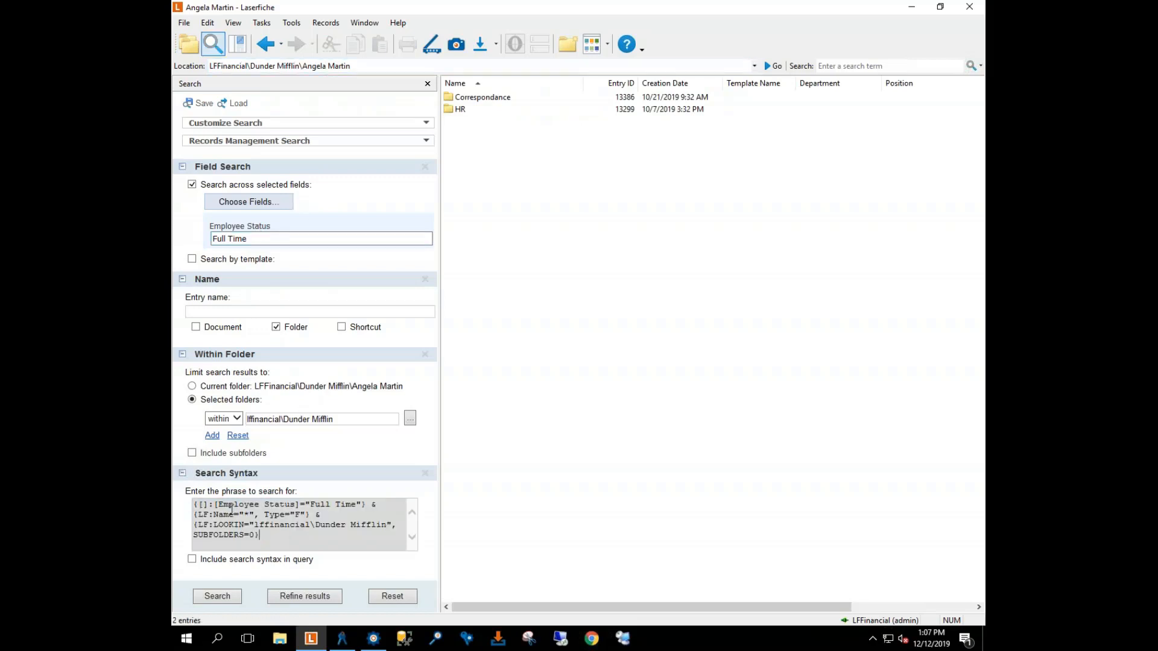
click(282, 536)
click(425, 167)
click(425, 167)
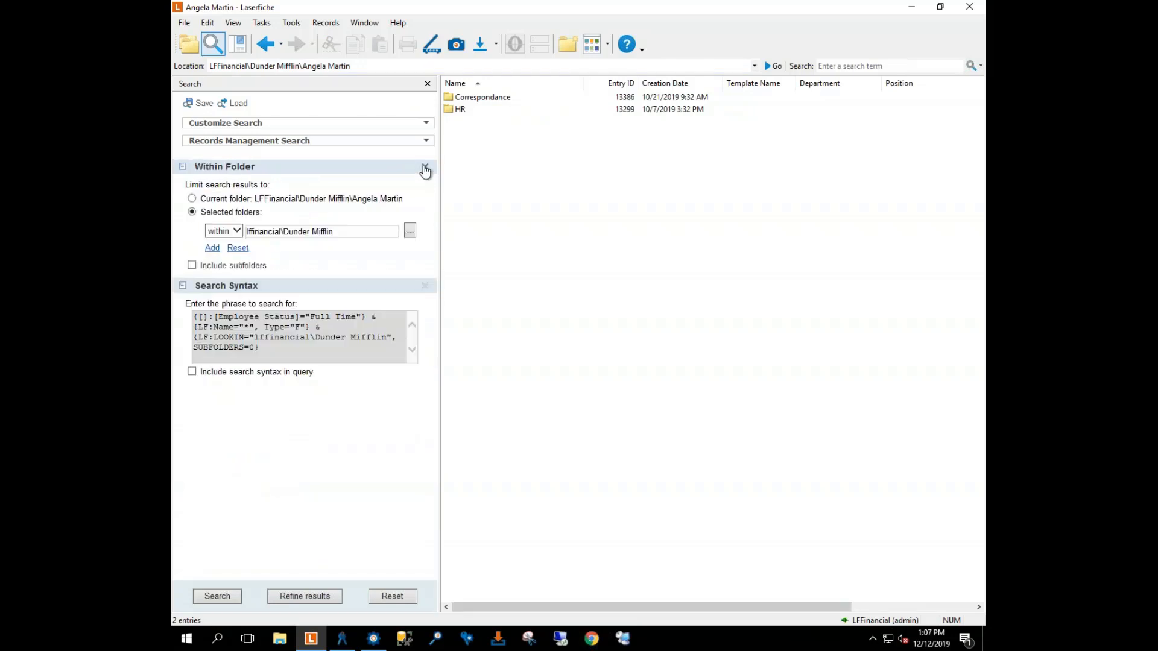
click(425, 167)
click(425, 167)
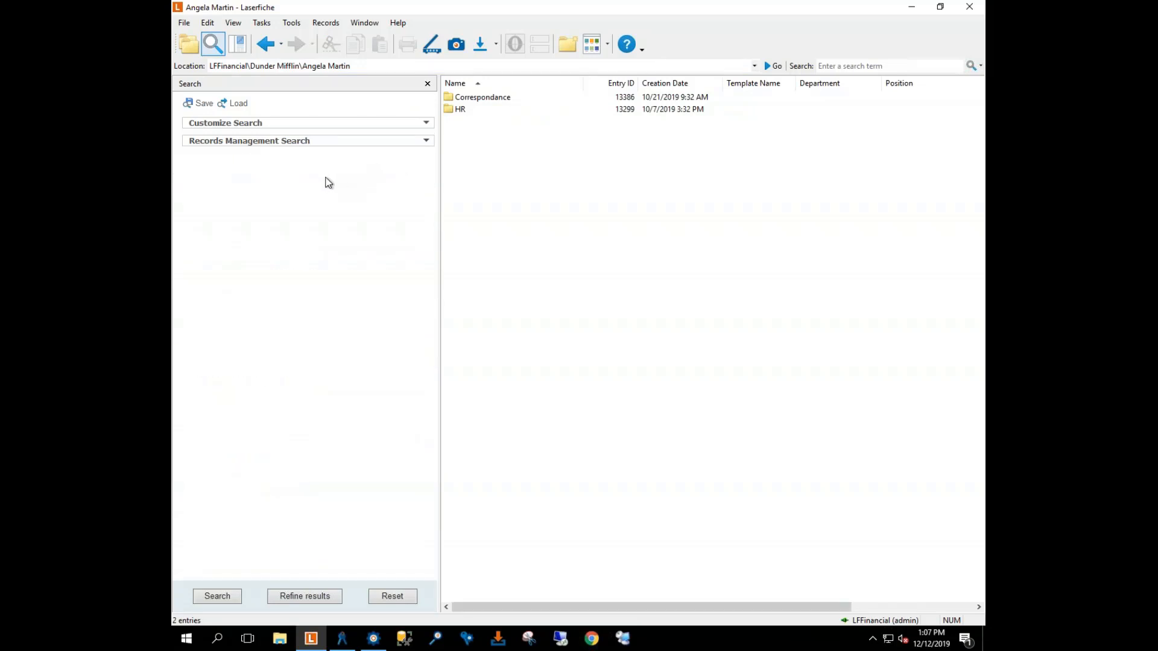
click(391, 124)
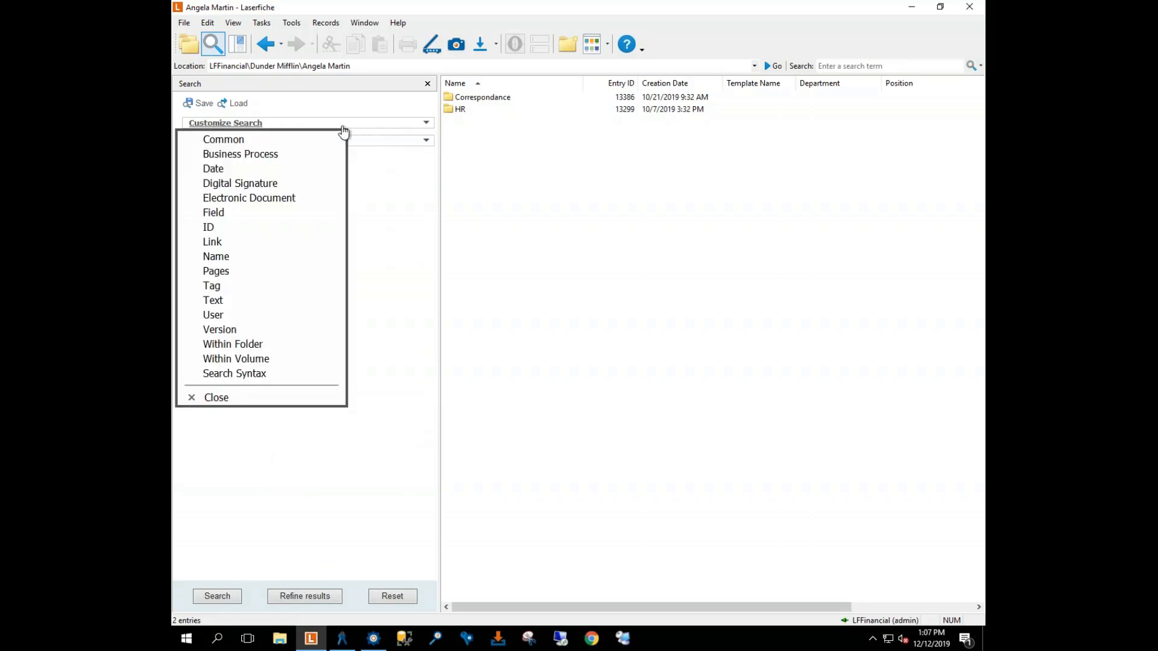
click(231, 214)
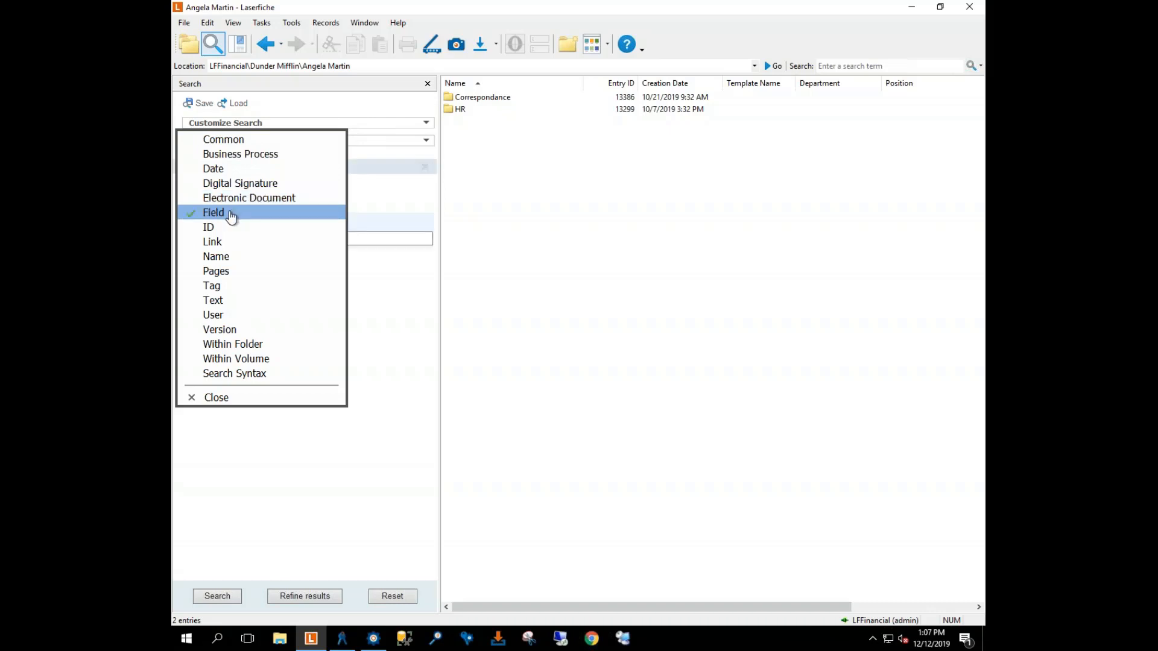
click(231, 260)
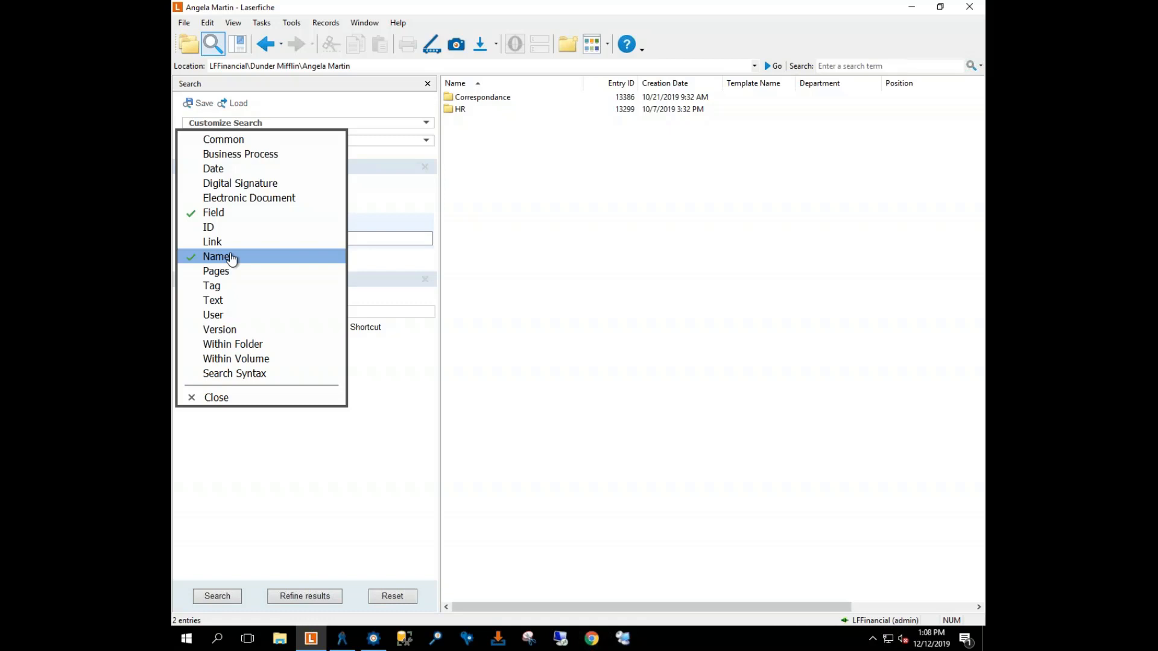
click(258, 345)
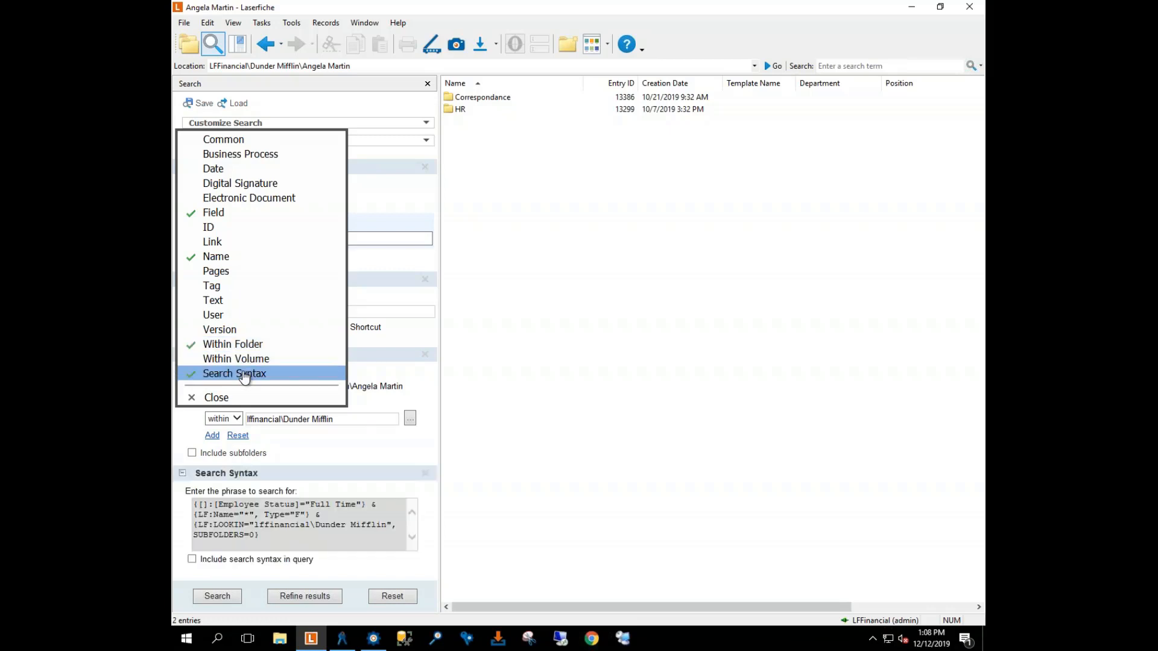
click(224, 399)
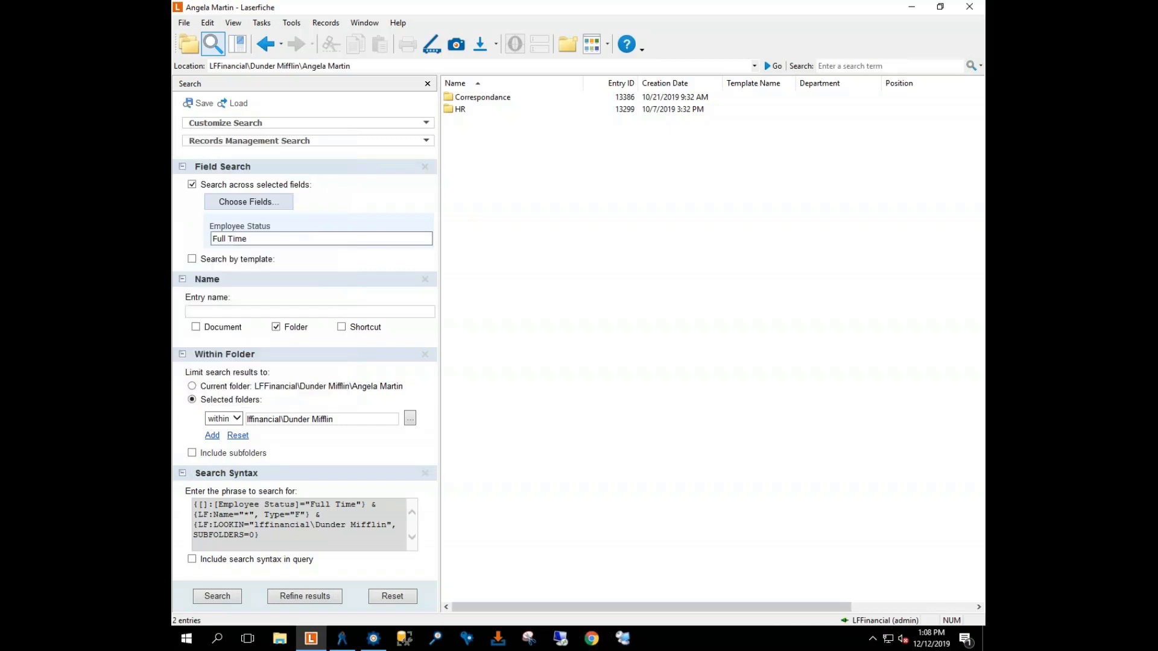
Step: Search Dunder Mifflin for Employee Status Full Time and copy the generated search syntax
click(261, 239)
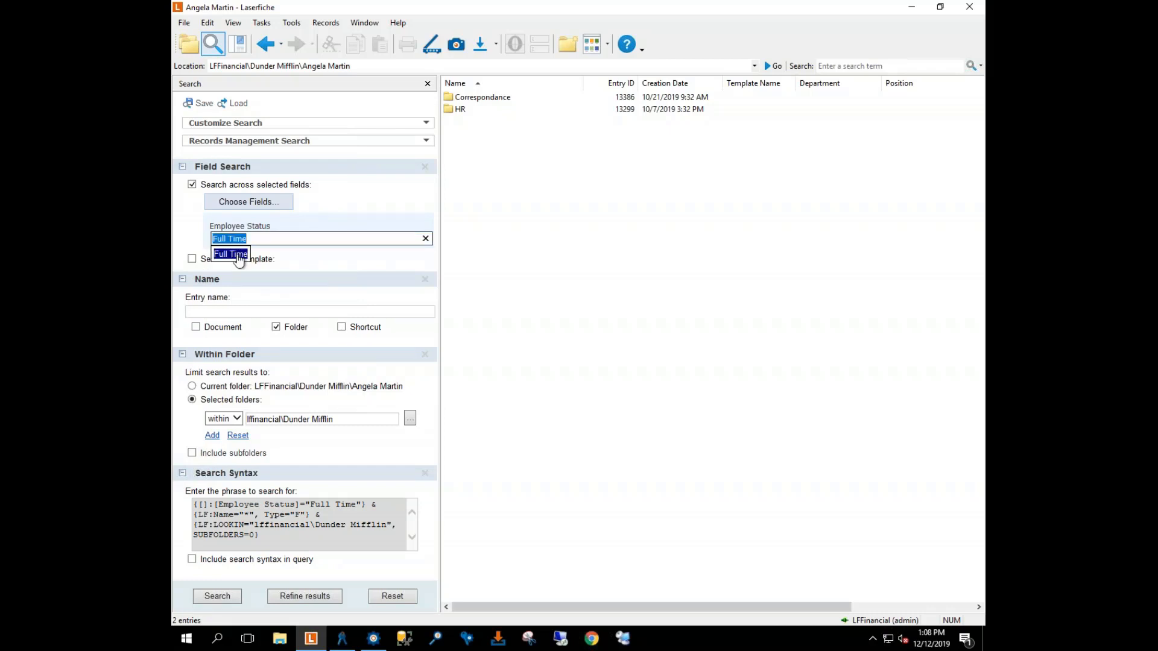
click(286, 238)
click(288, 266)
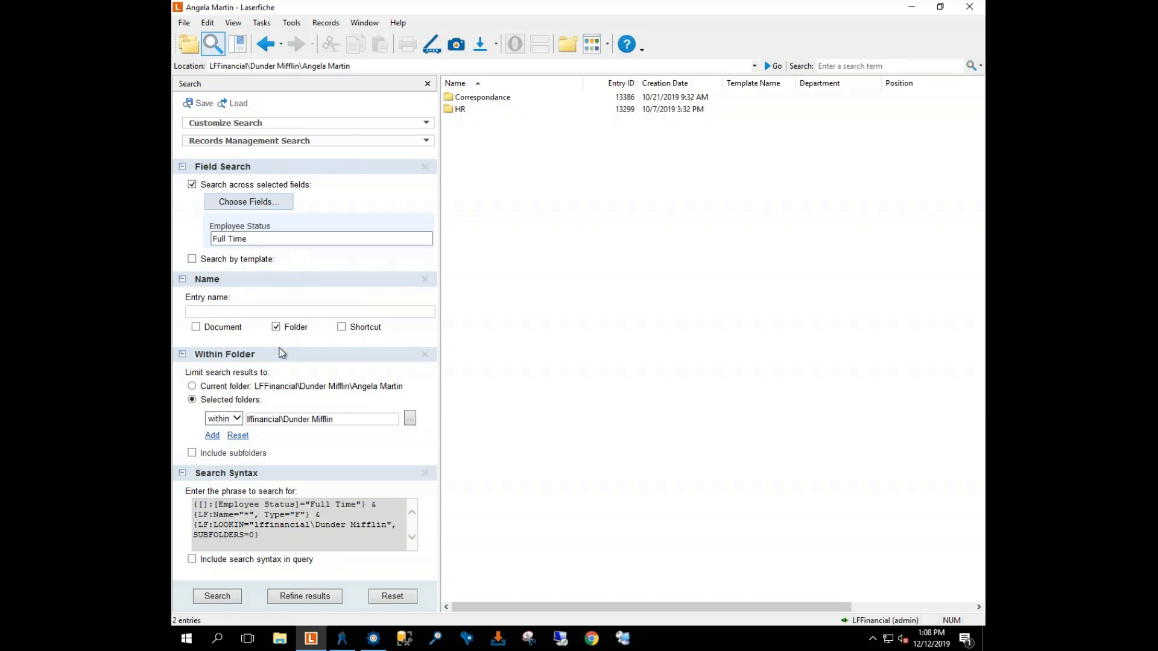
click(407, 419)
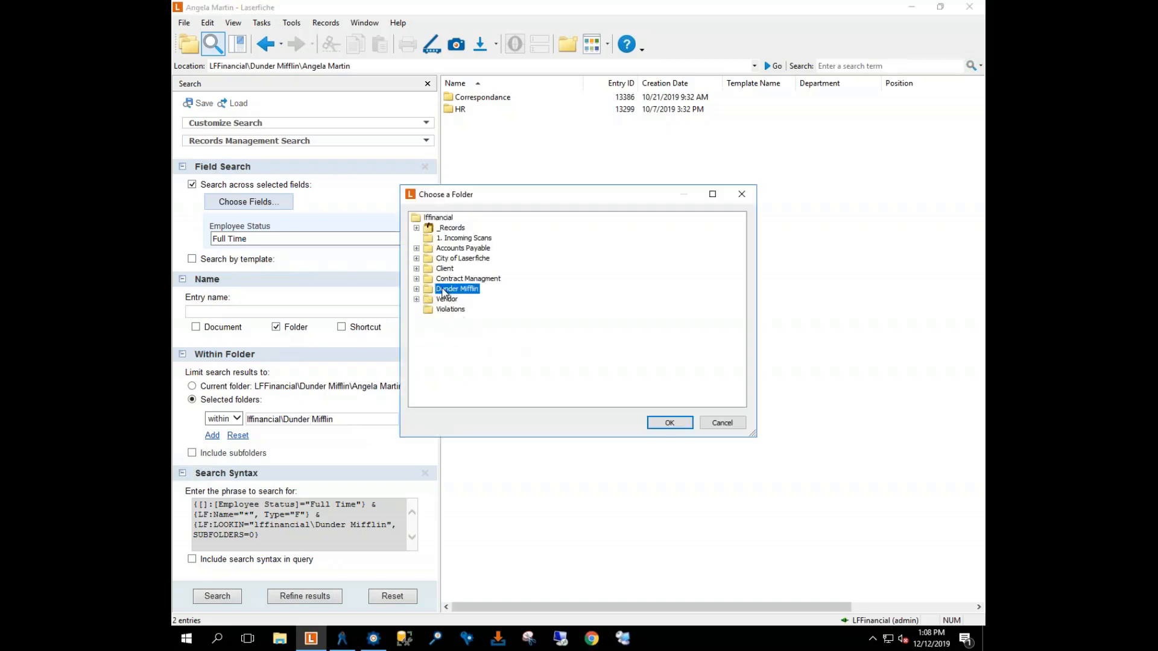
click(667, 422)
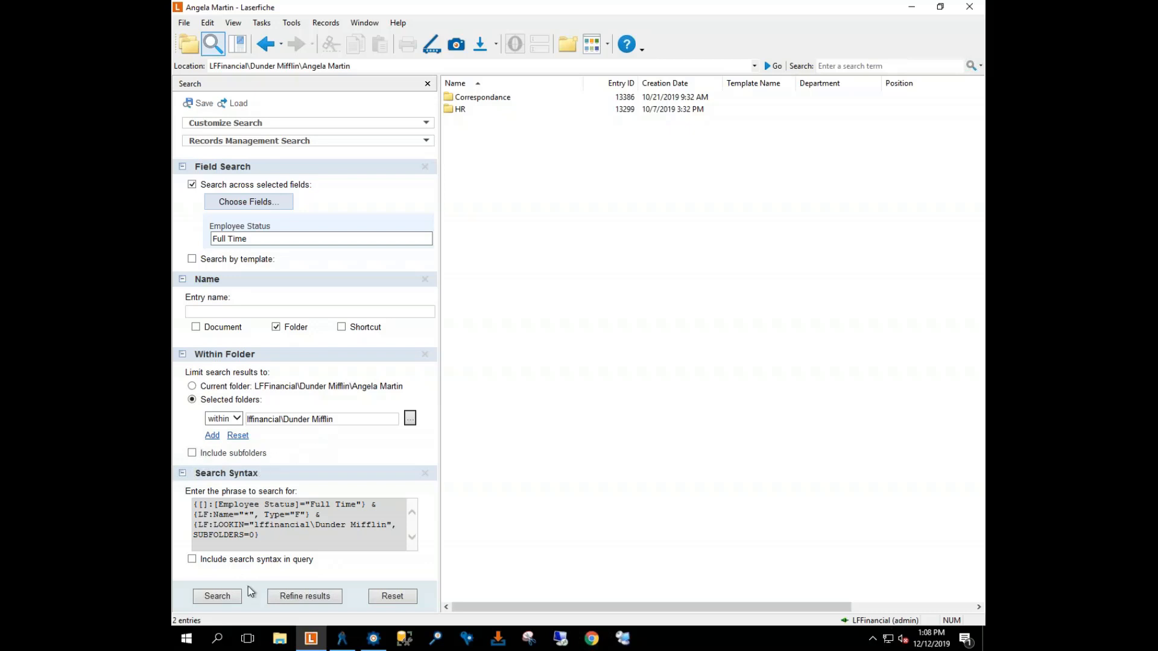
click(217, 596)
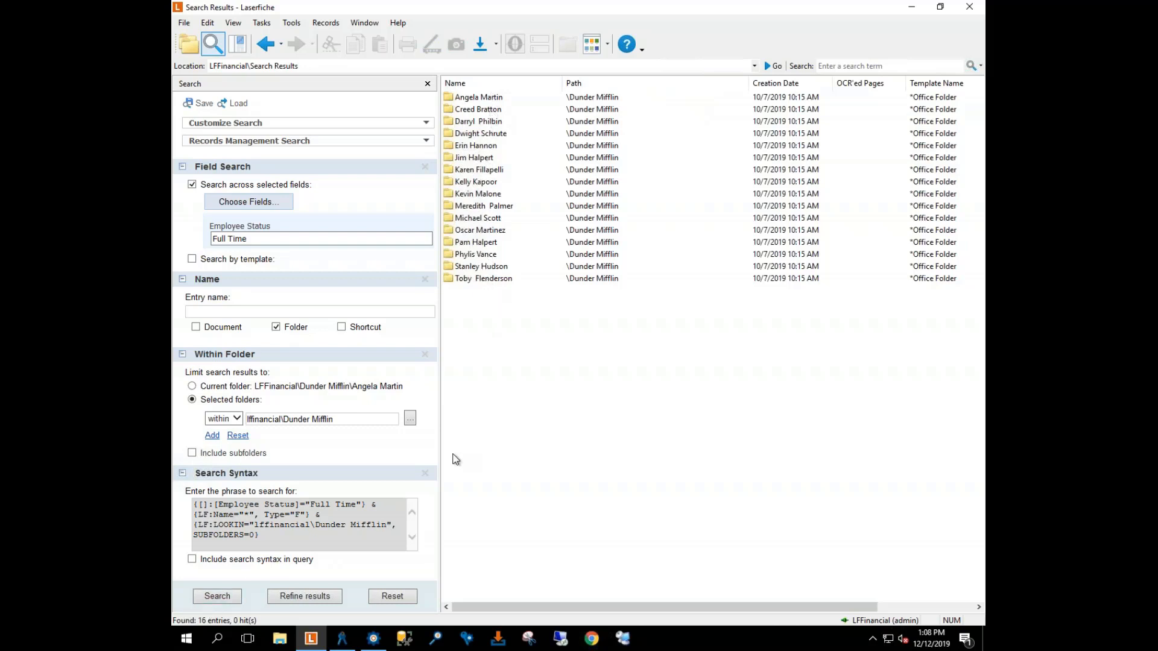
drag(282, 538, 189, 505)
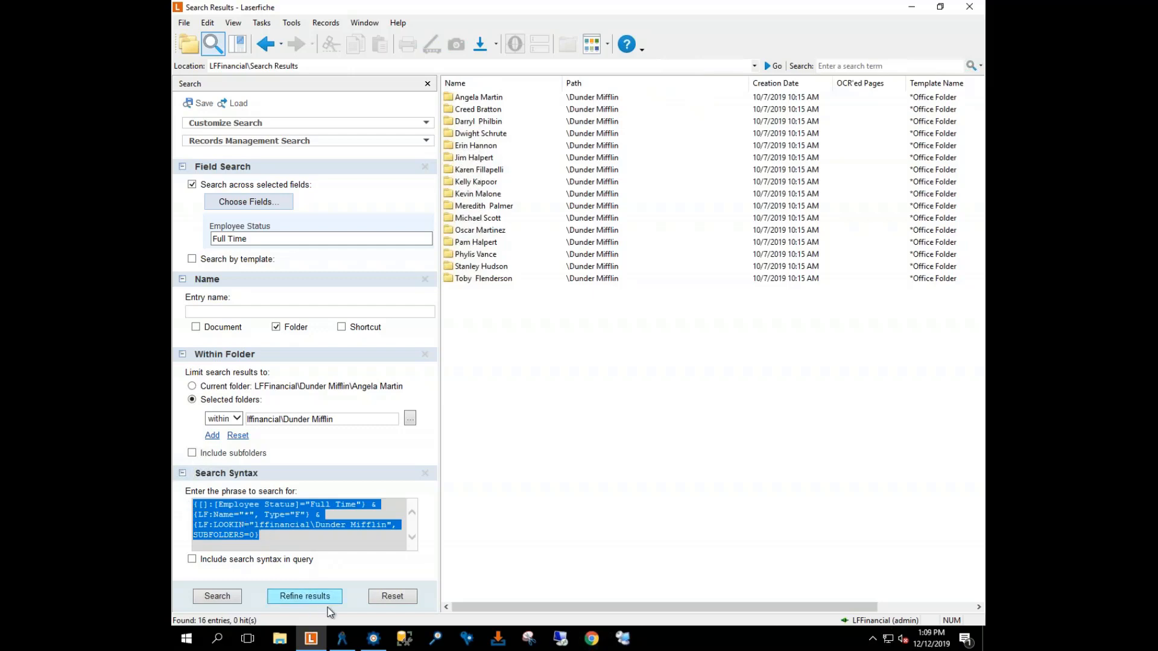
click(373, 638)
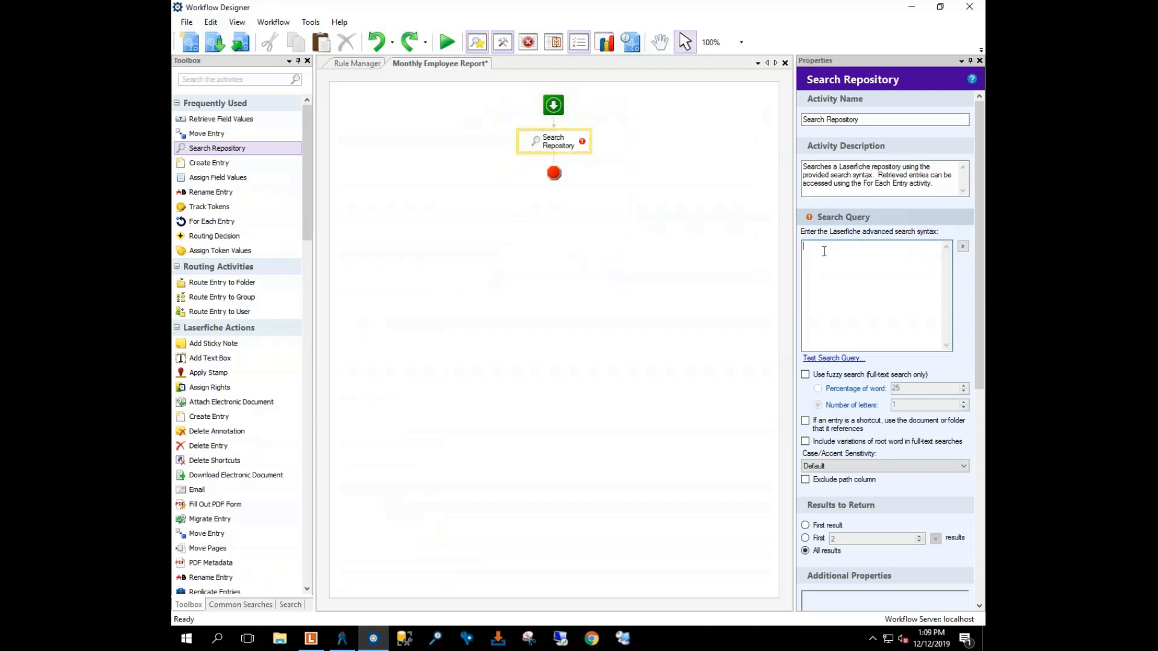
Step: Paste the Full Time search syntax into Search Query and test it, returning 16 entries
text({[]:[Employee Status]="Full Time"} & {LF:Name="*", Type="F"} & {LF:LOOKIN="\\financial\Dunder Mifflin", SUBFOLDERS=0})
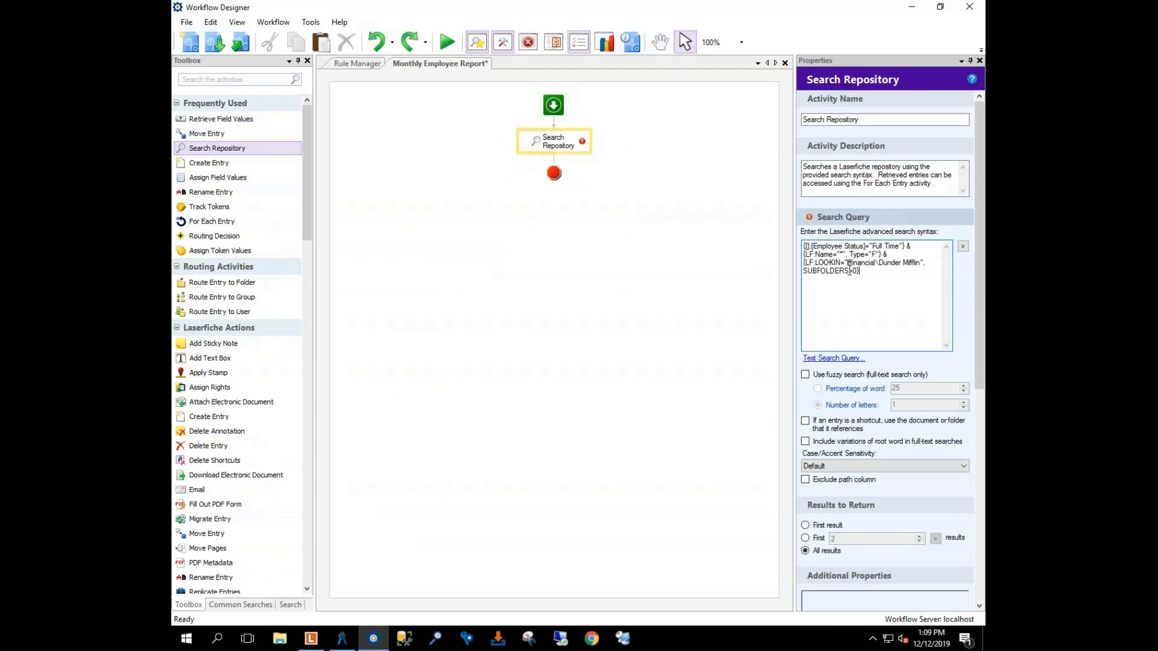
click(843, 360)
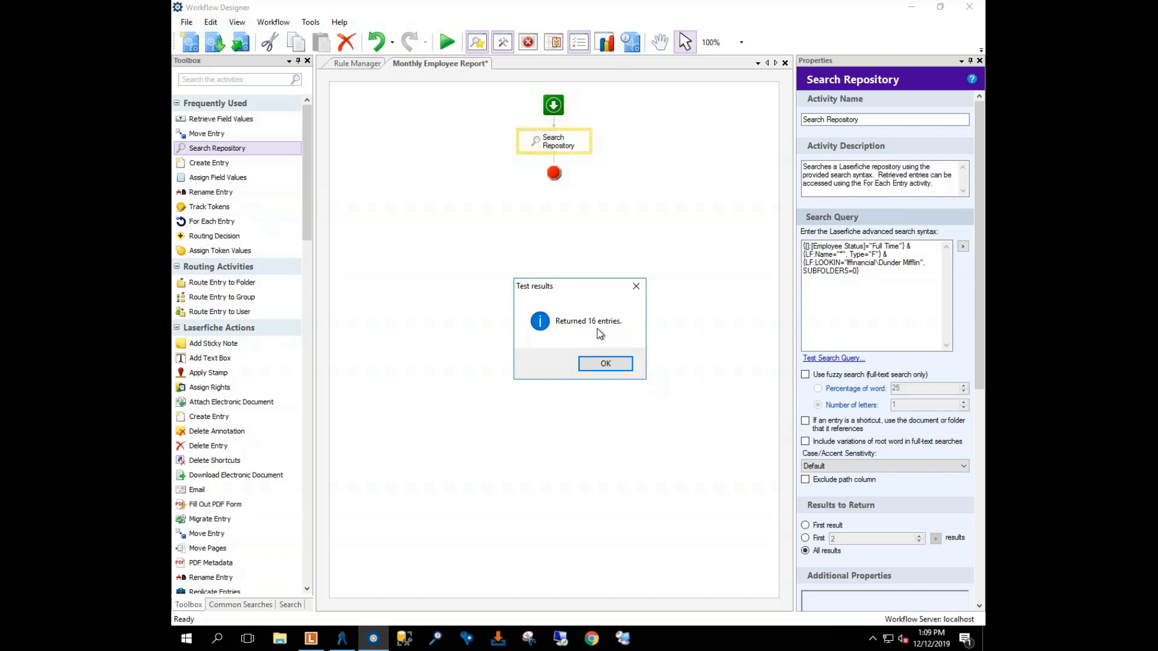
click(607, 363)
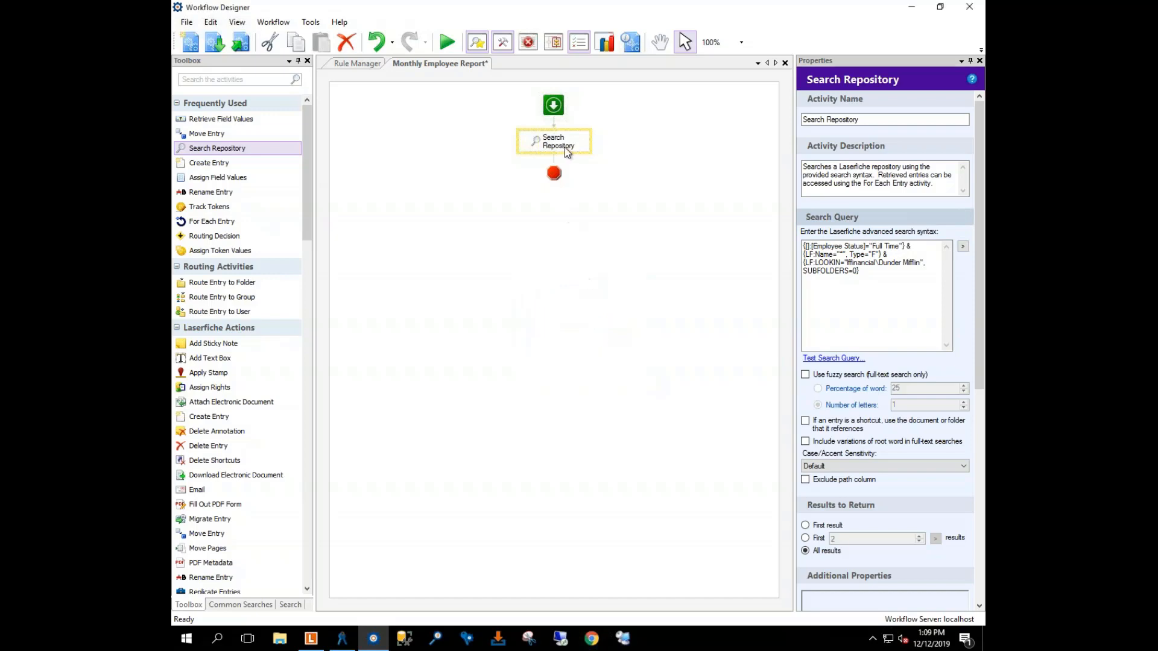
Step: Rename the search activity 'Get All Full Time Employees'
triple_click(866, 120)
key(BackSpace)
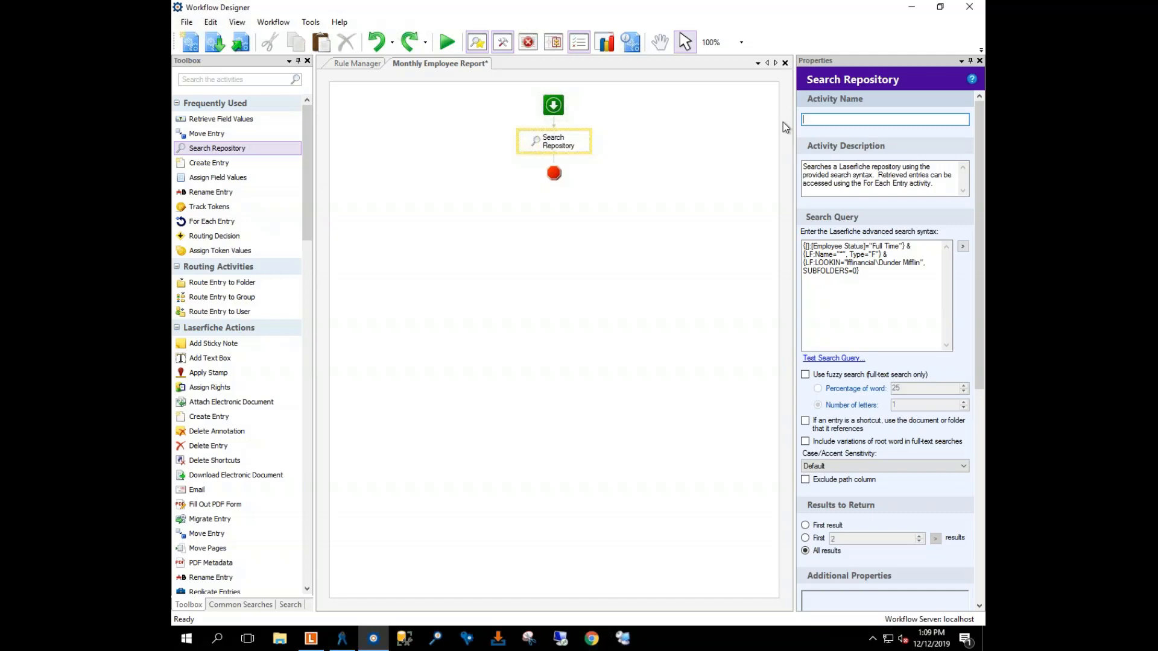
text(Get All Em)
key(BackSpace)
key(BackSpace)
text(Active)
key(BackSpace)
key(BackSpace)
key(BackSpace)
key(BackSpace)
key(BackSpace)
key(BackSpace)
text(Full Time Employees)
key(Tab)
Step: Add an Assign Token Values activity after the search step
click(634, 192)
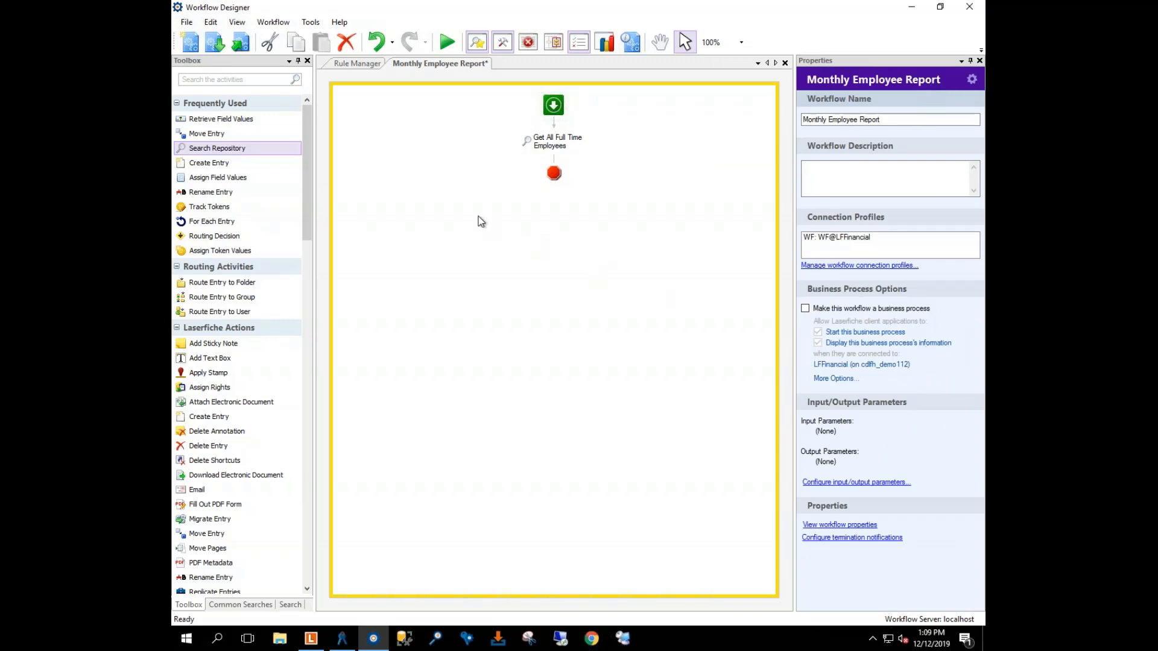
click(199, 252)
drag(213, 252, 554, 163)
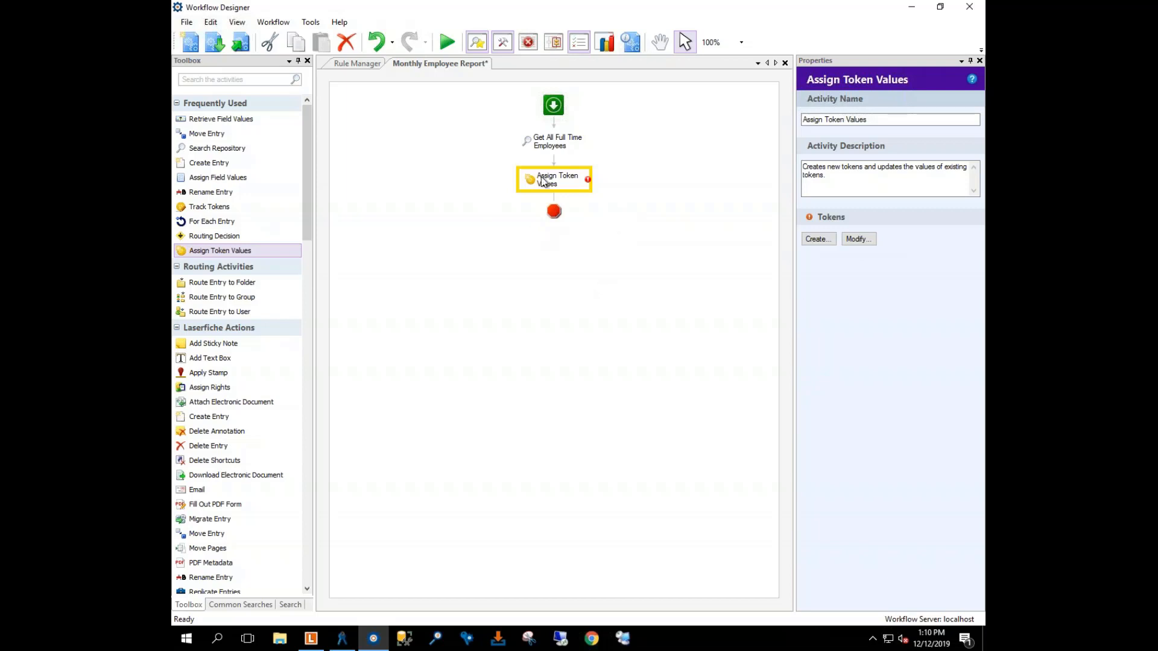
Step: Rename the token activity 'Create Header and Rows', clear its description, and start a new token
click(882, 119)
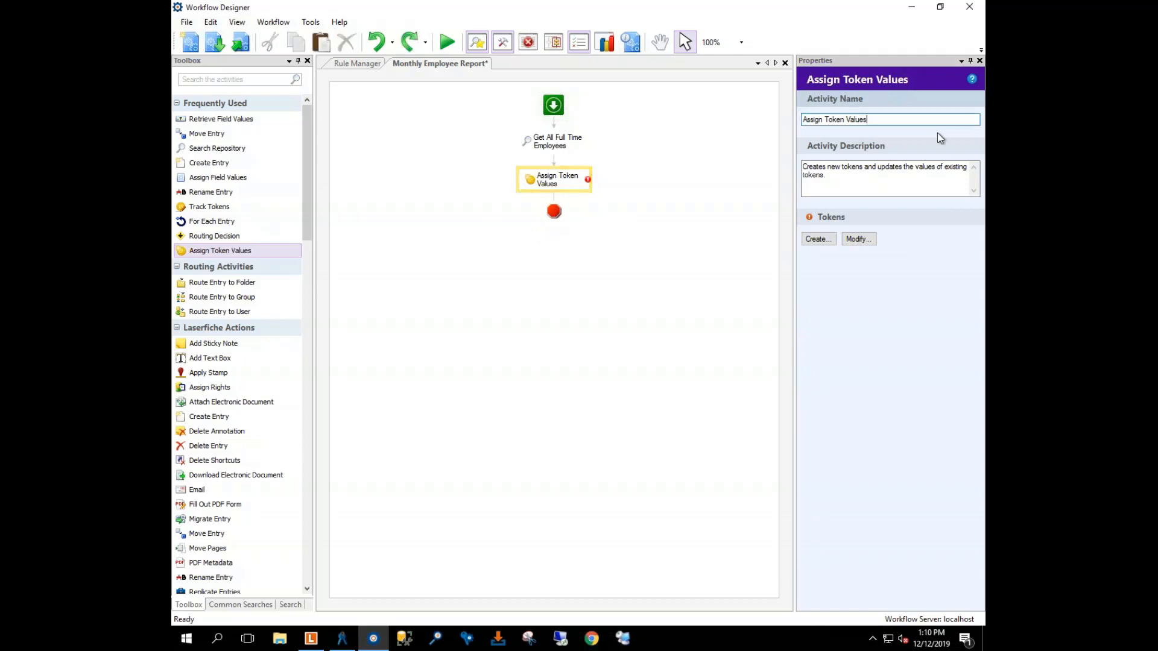
drag(895, 123, 736, 127)
text(C)
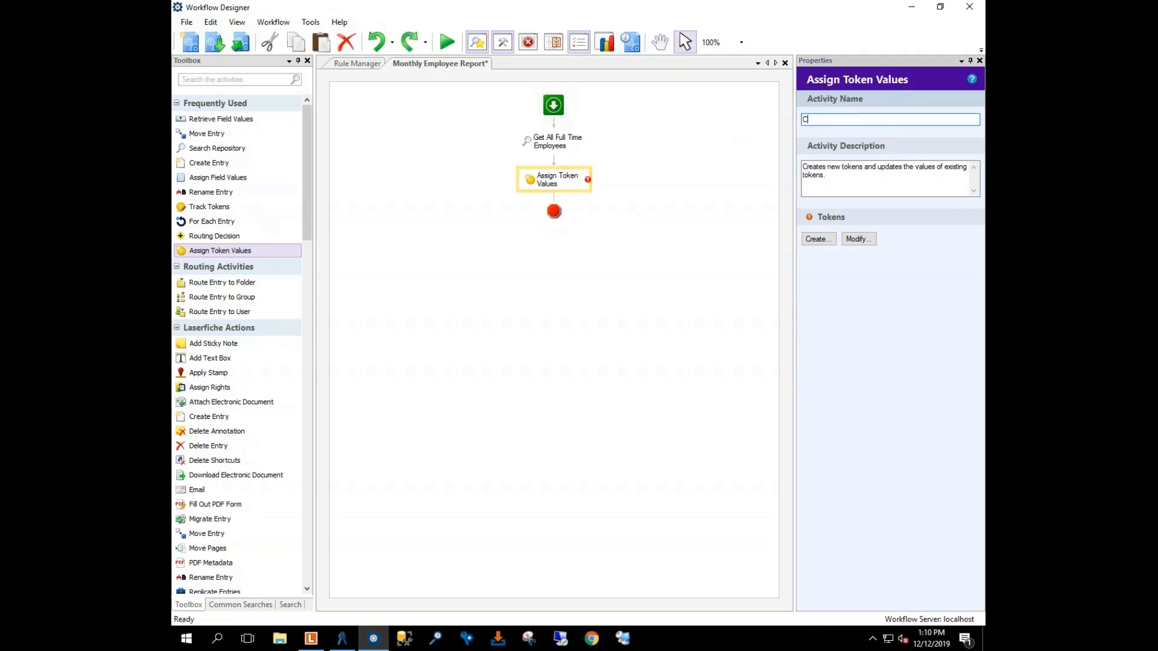
text(reate Header and Rows)
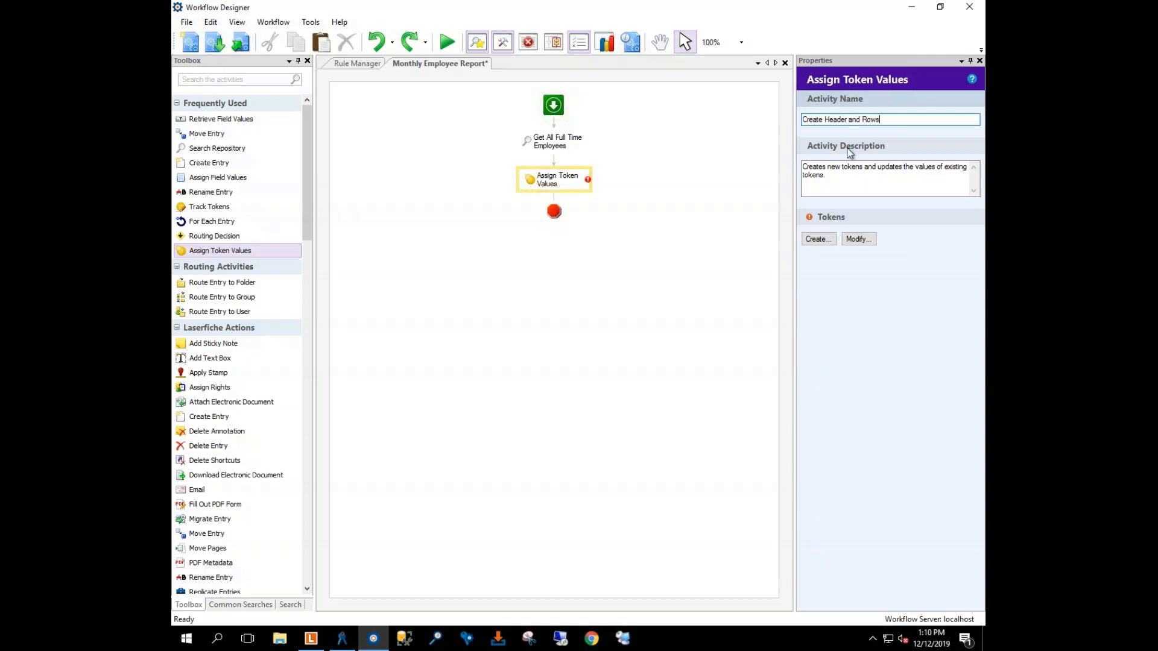
drag(828, 180, 787, 163)
key(BackSpace)
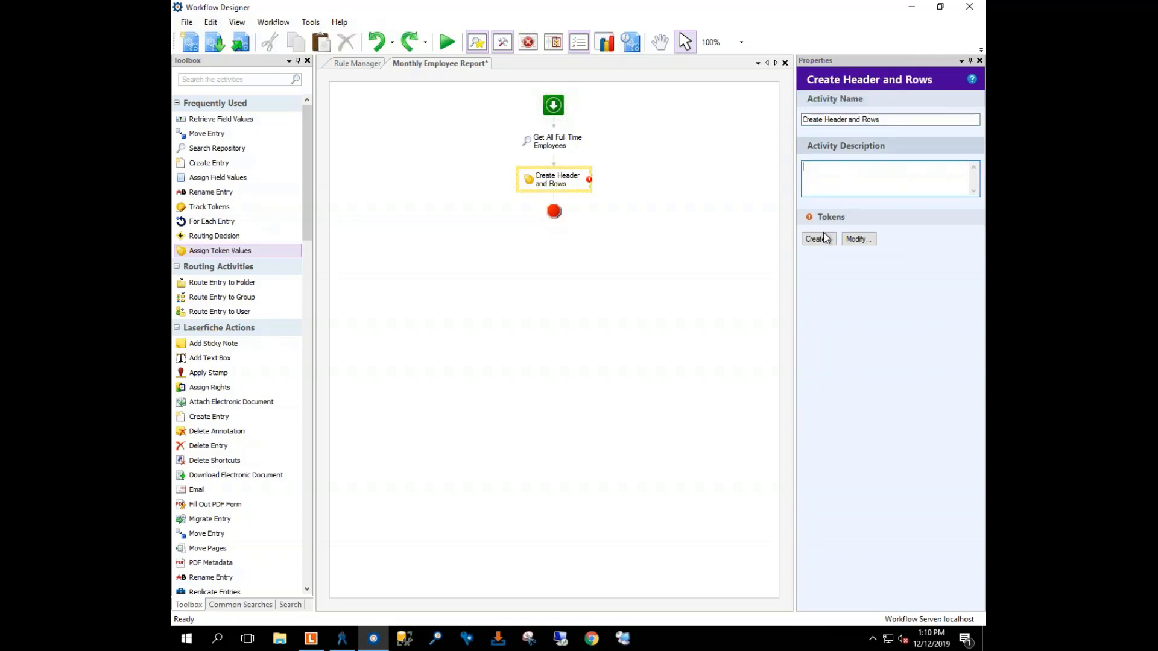
click(818, 239)
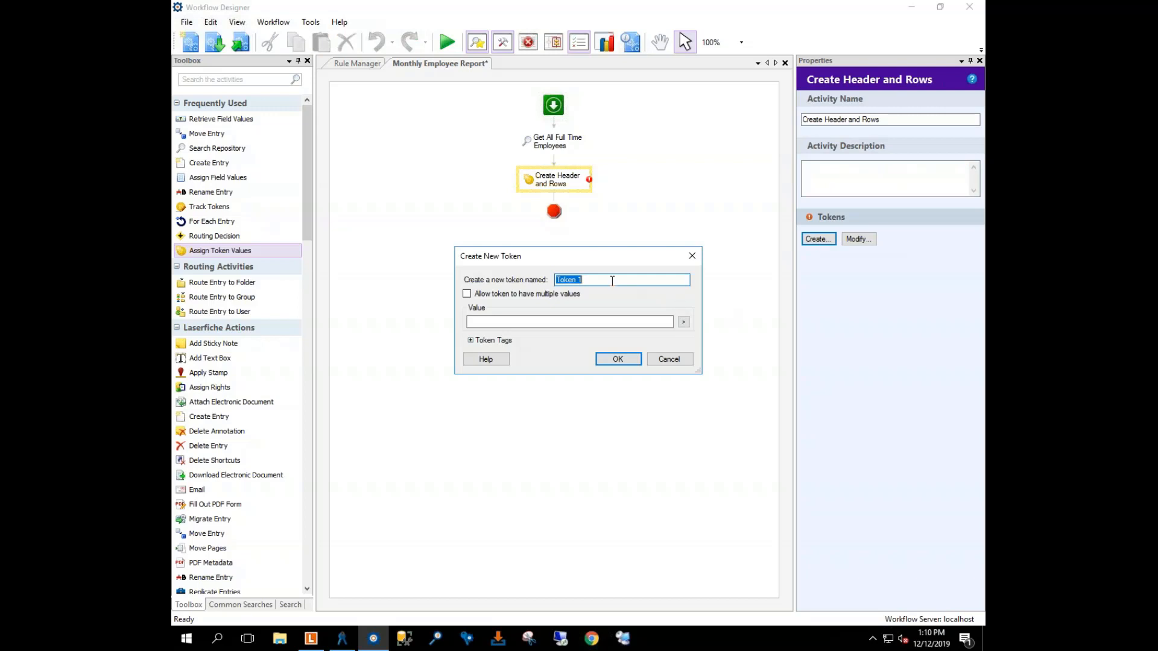
Step: Name the new token Headers and enter a <th></th> header cell as its value
text(Headers)
click(594, 320)
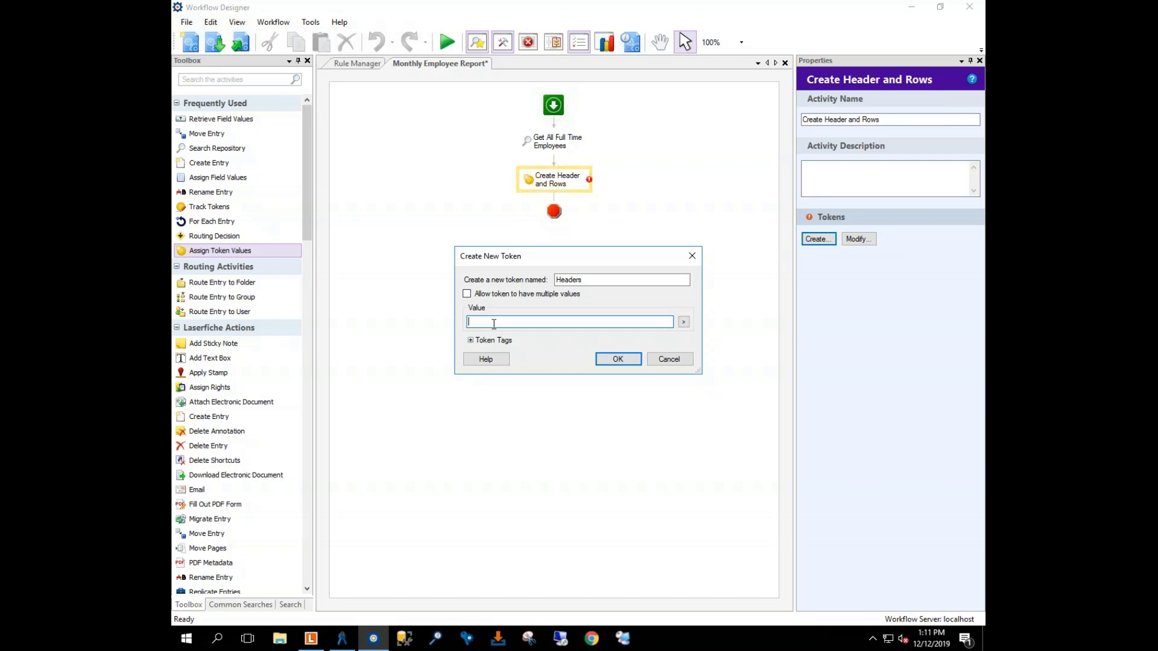
text(<th><)
text(th>)
key(BackSpace)
key(BackSpace)
key(BackSpace)
text(/th>)
click(482, 322)
Step: Duplicate the <th></th> cell markup and type First Name into the first cell
drag(505, 323, 464, 326)
drag(546, 321, 467, 322)
key(ctrl+c)
click(544, 319)
key(ctrl+v)
key(ctrl+v)
key(ctrl+v)
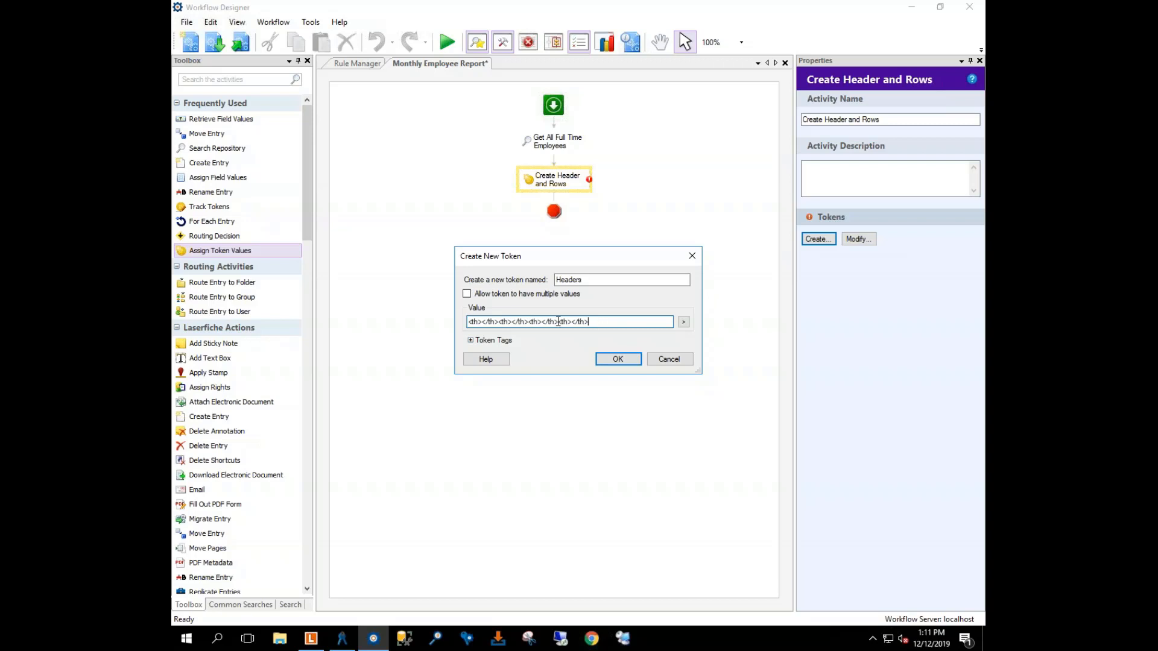
click(482, 321)
text(First Name)
click(683, 322)
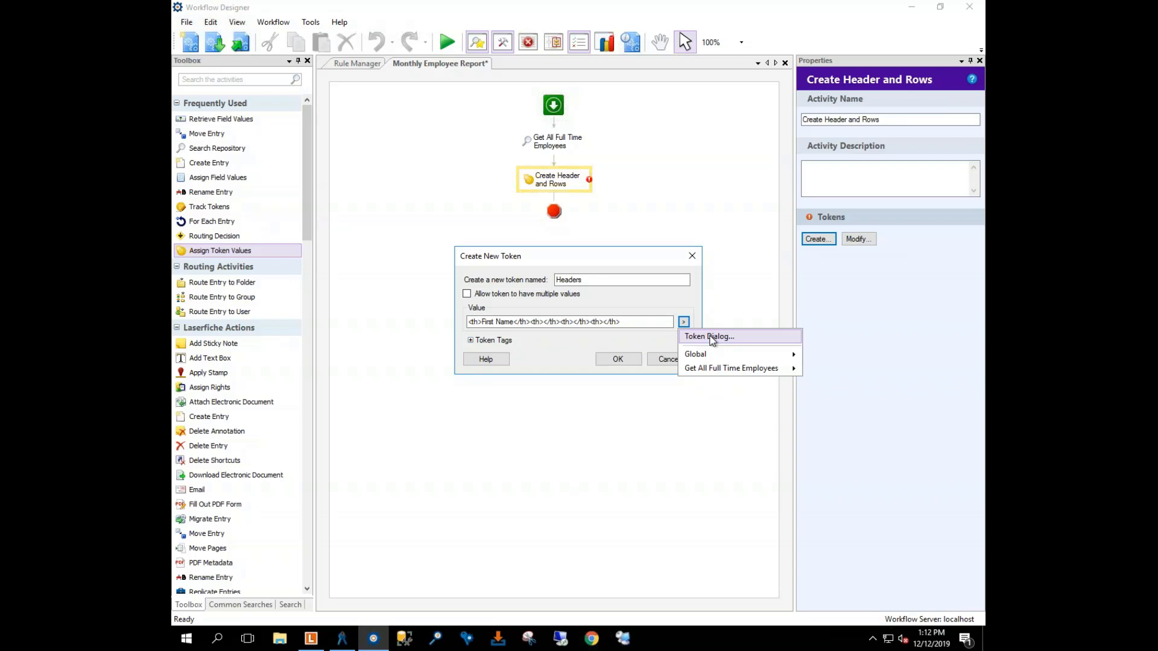
Step: Fill the remaining header cells with Last Name, Position and Status, then save the Headers token
click(710, 337)
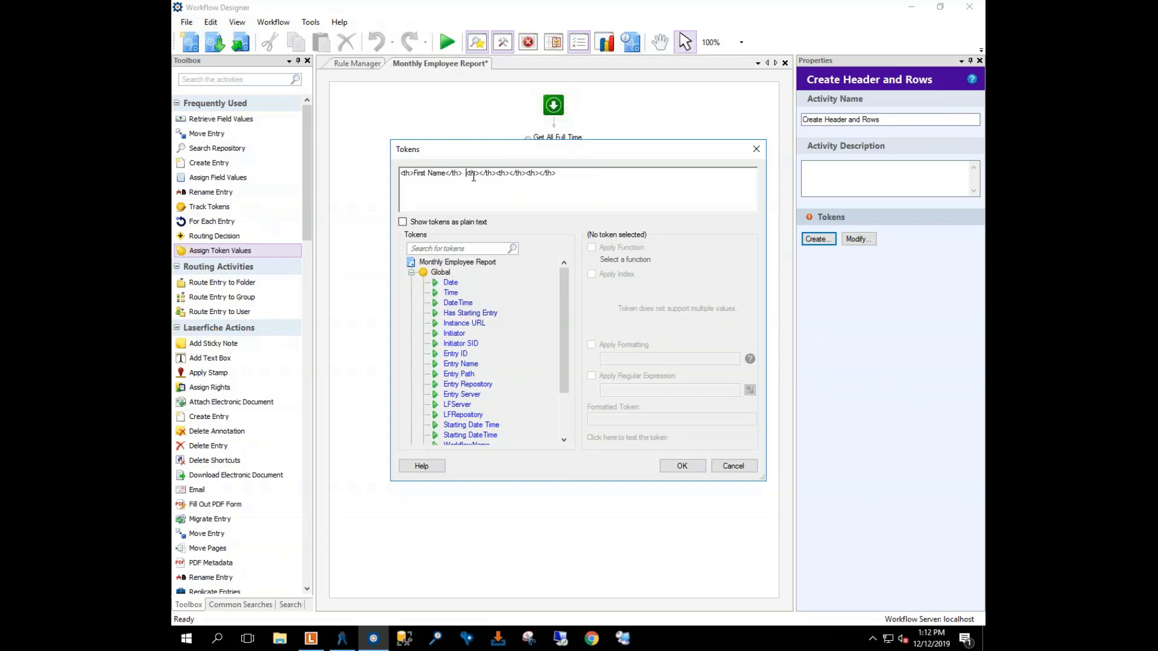
click(478, 174)
text(Last NAme)
key(BackSpace)
key(BackSpace)
key(BackSpace)
text(ame)
text(Position)
click(581, 174)
click(594, 174)
text(Status)
click(526, 174)
click(682, 468)
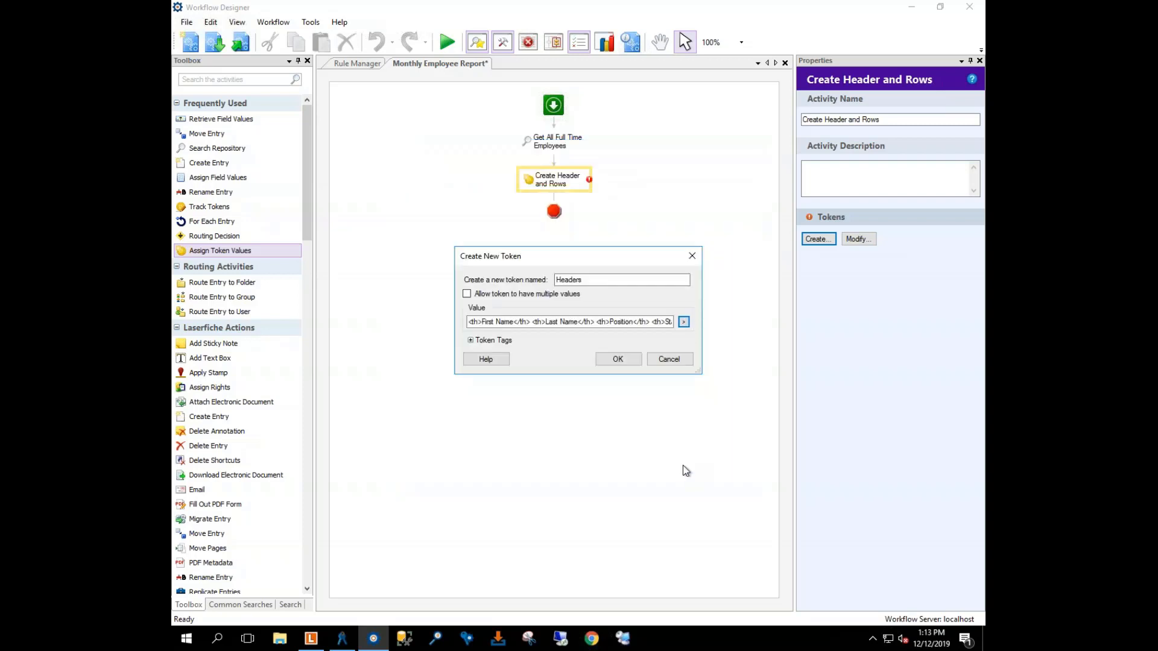
click(624, 359)
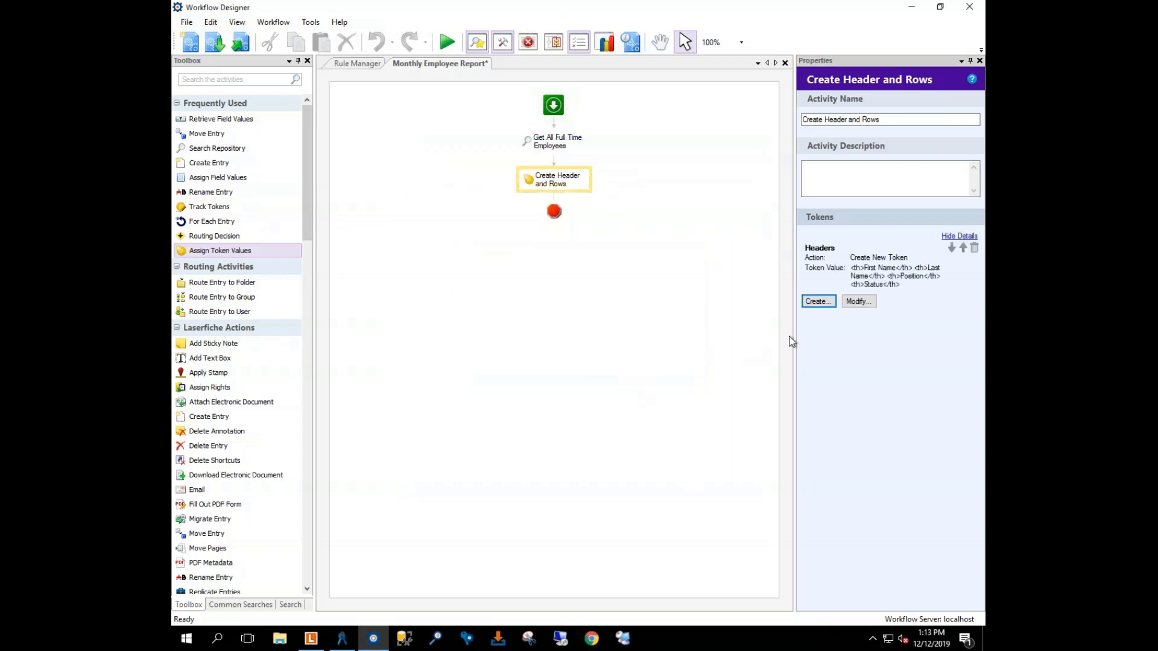
Step: Add a Rows token with no value that allows multiple values
click(820, 303)
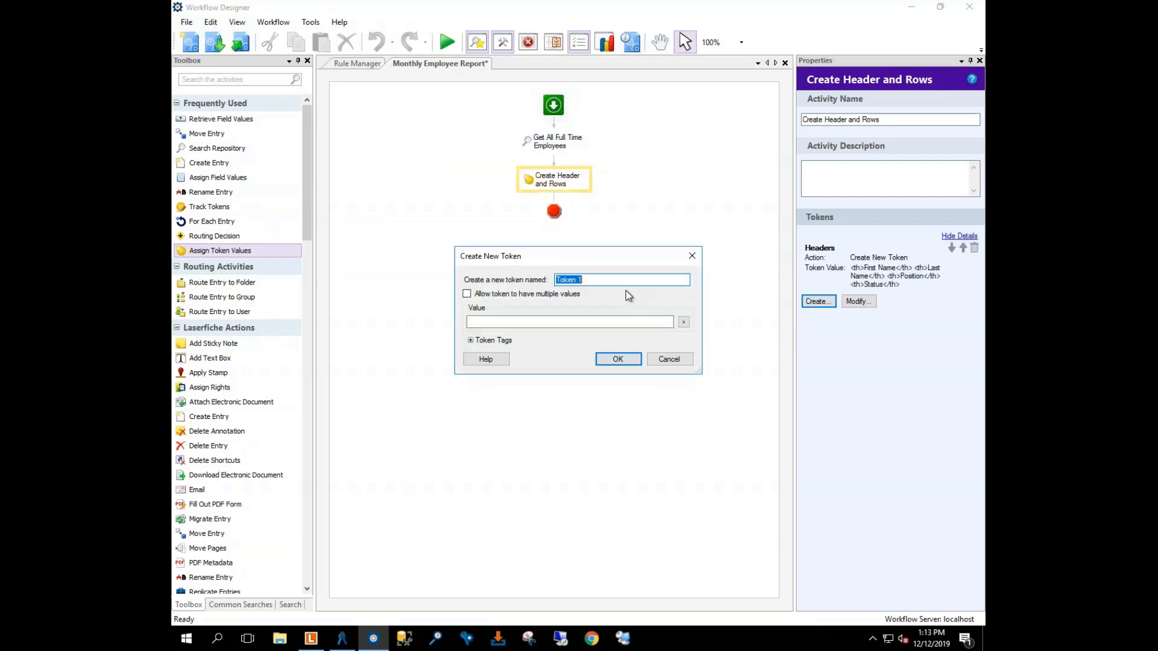
text(Rows)
click(467, 295)
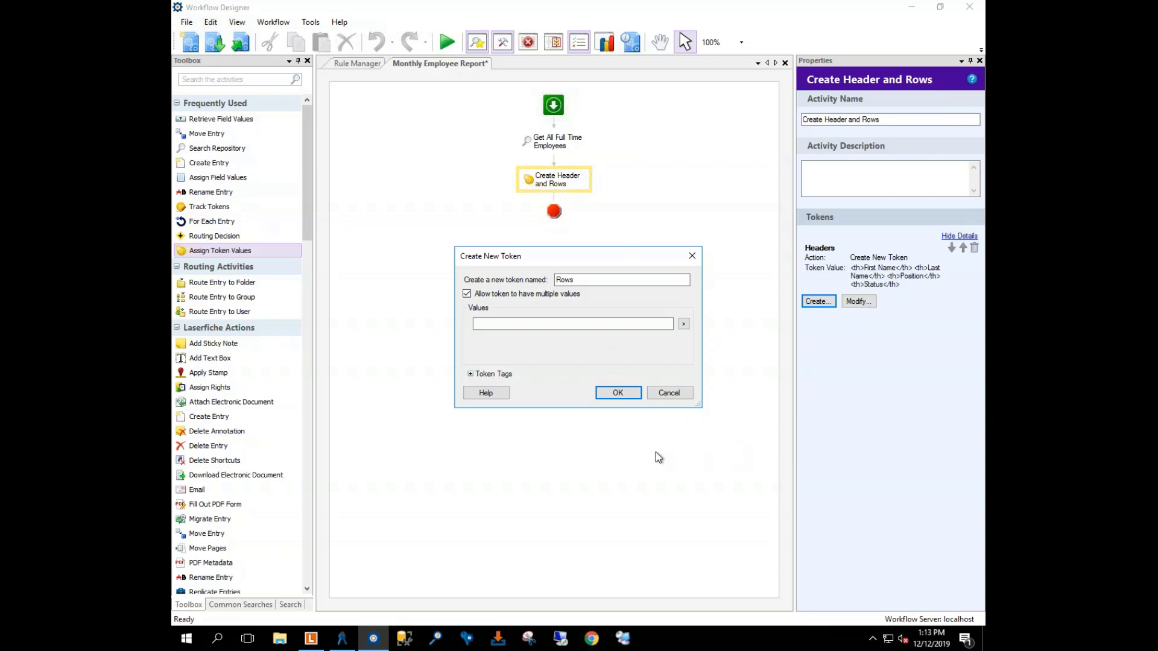
click(612, 392)
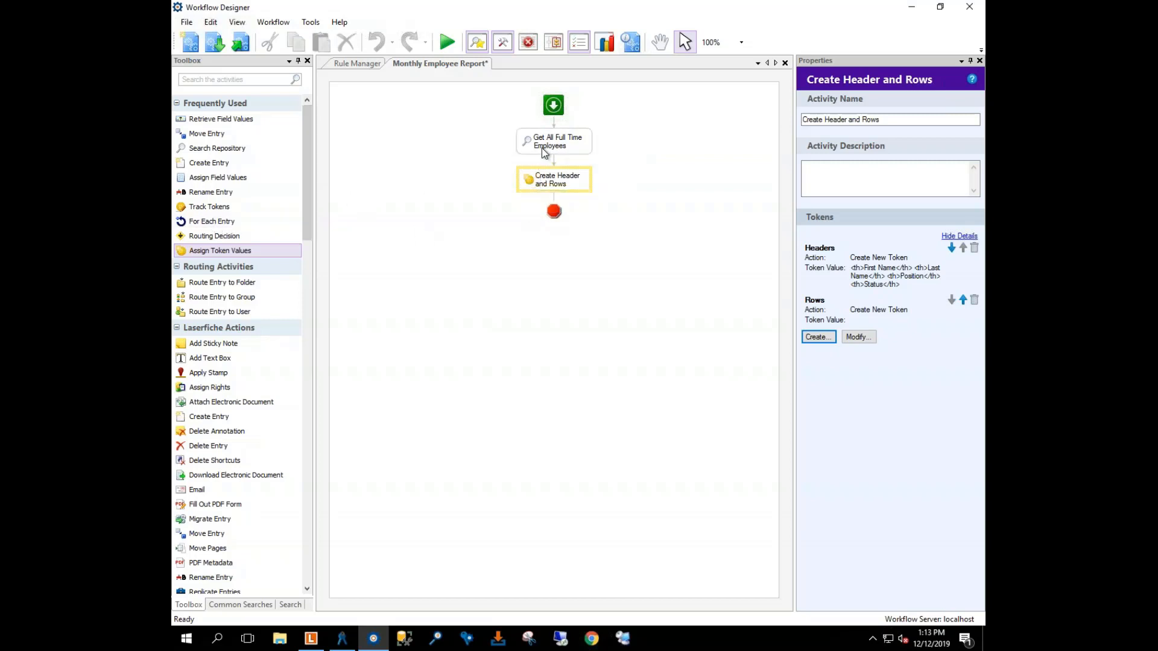
Step: Add a For Each Employee loop over the search's Output Entries, holding a Retrieve Field Values step
drag(193, 223, 553, 202)
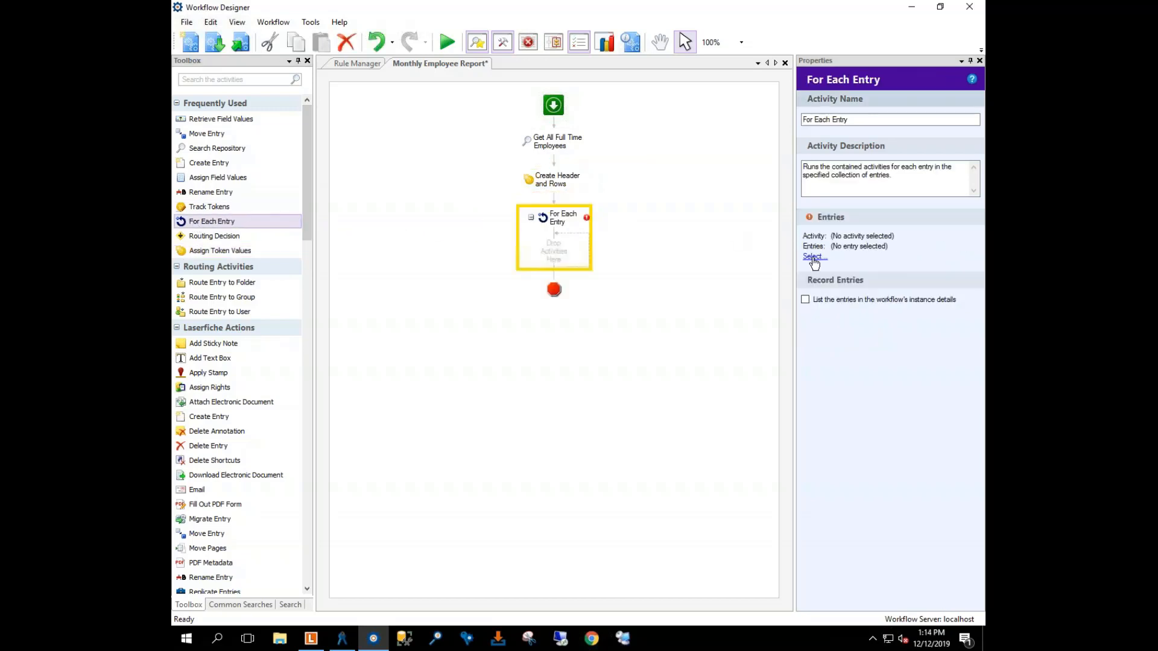
click(813, 256)
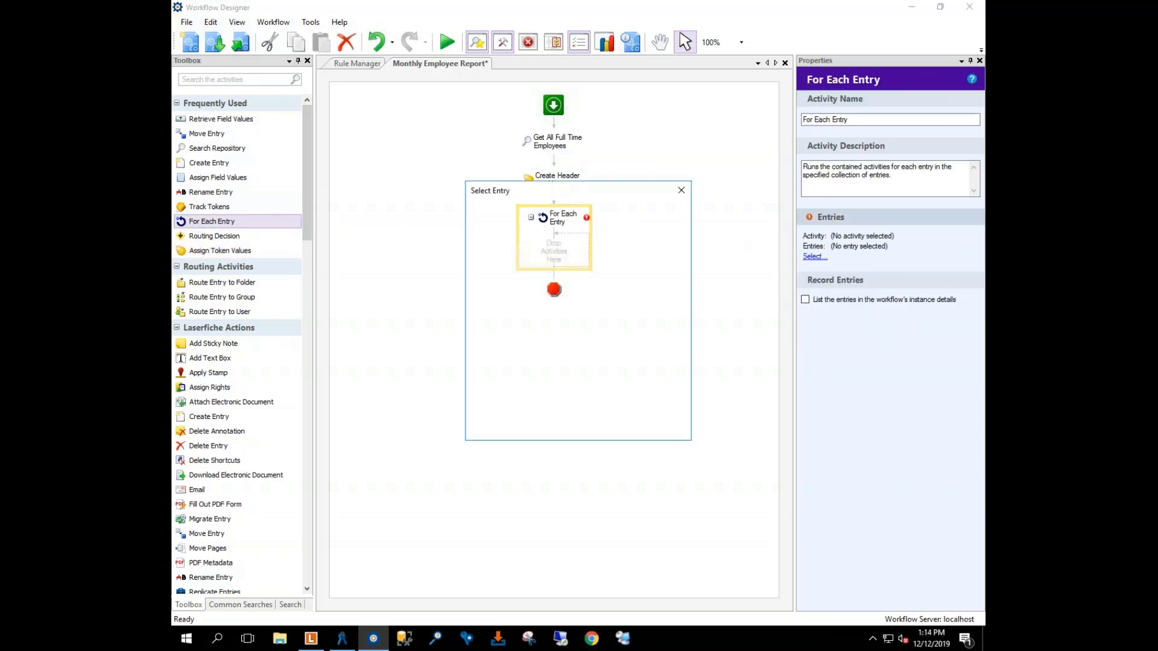
click(523, 236)
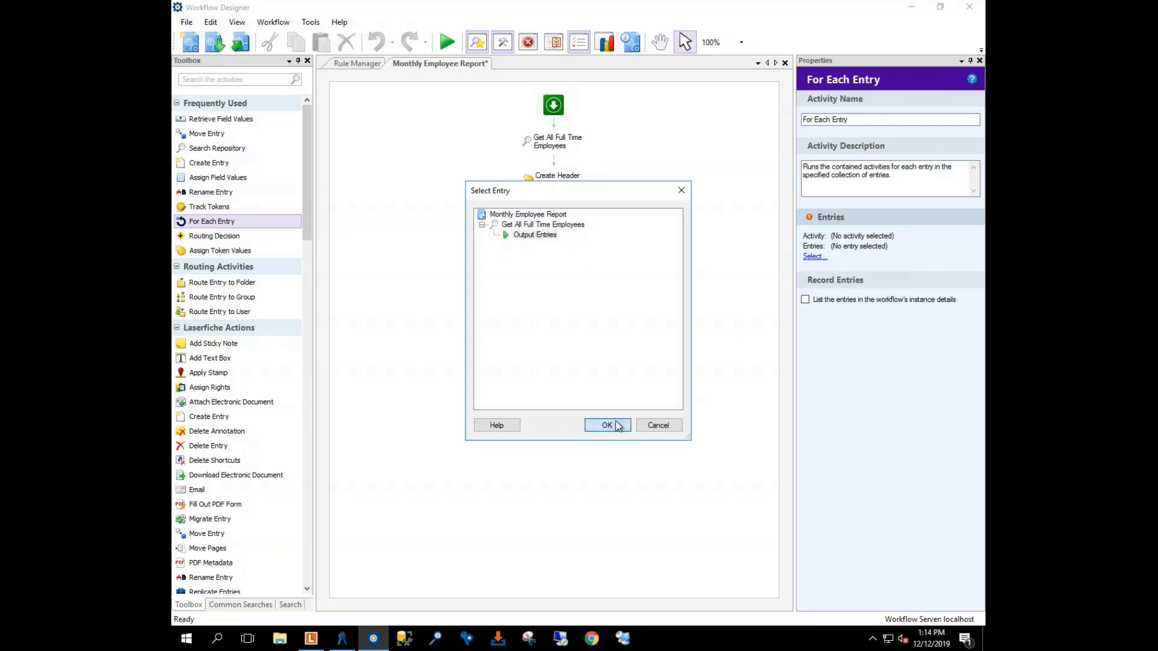
click(609, 425)
key(BackSpace)
key(BackSpace)
key(BackSpace)
key(BackSpace)
key(BackSpace)
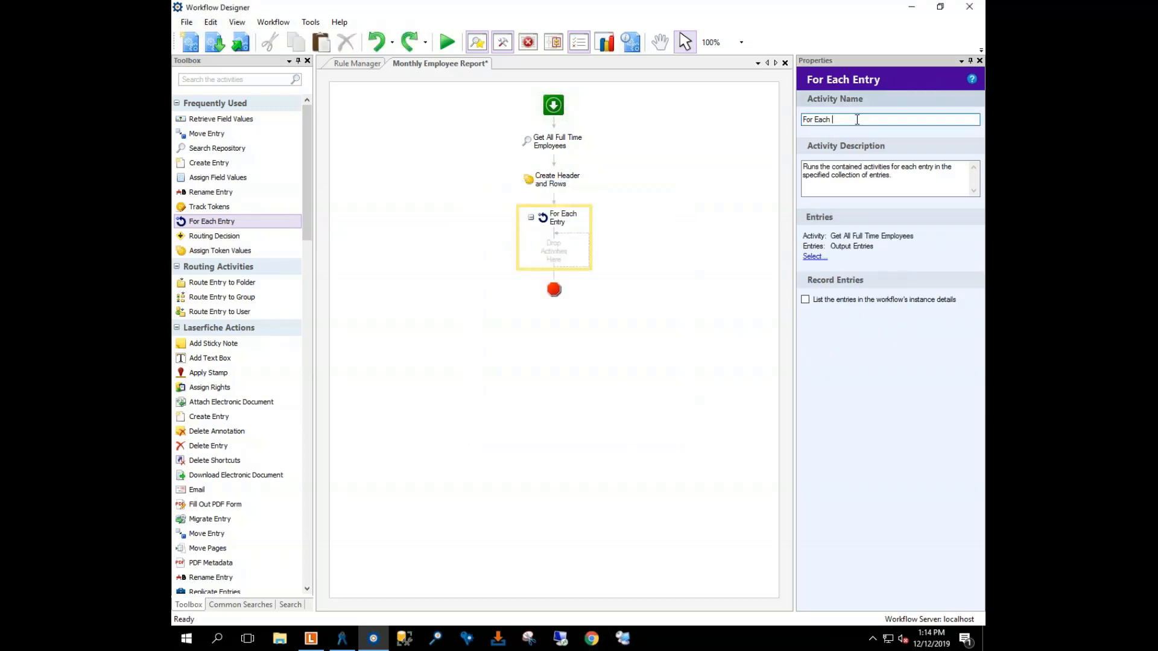
text(Employee)
click(563, 248)
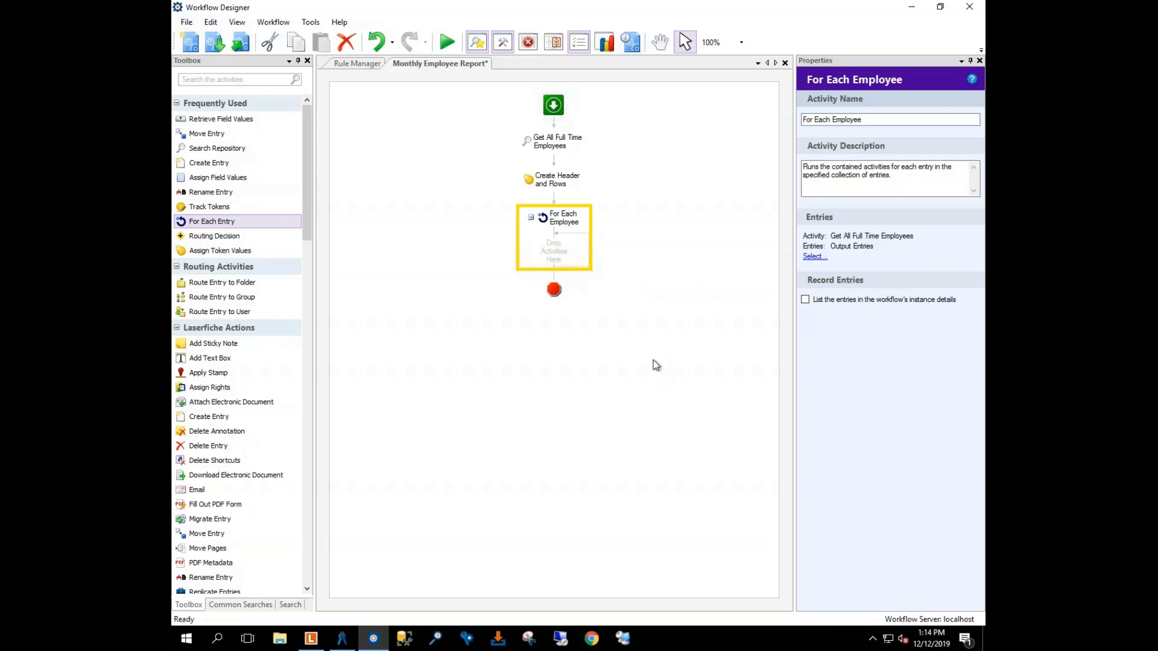
drag(203, 125, 549, 250)
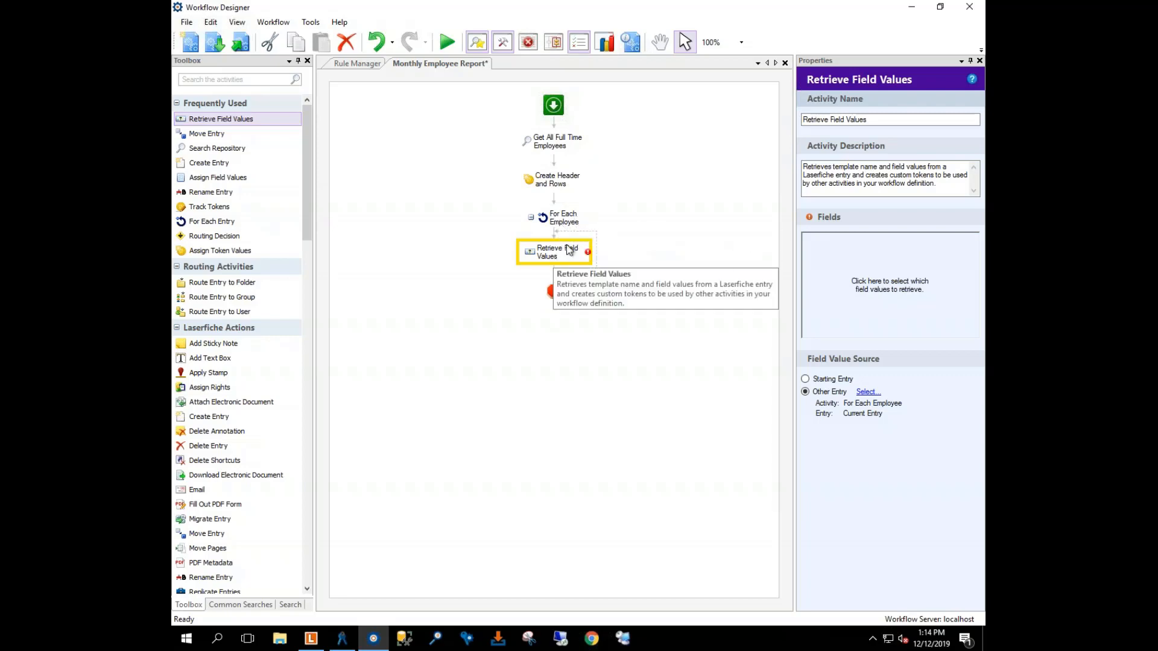
Step: Rename the retrieval step to Retrieve Employee Data and clear its description
drag(871, 119, 831, 121)
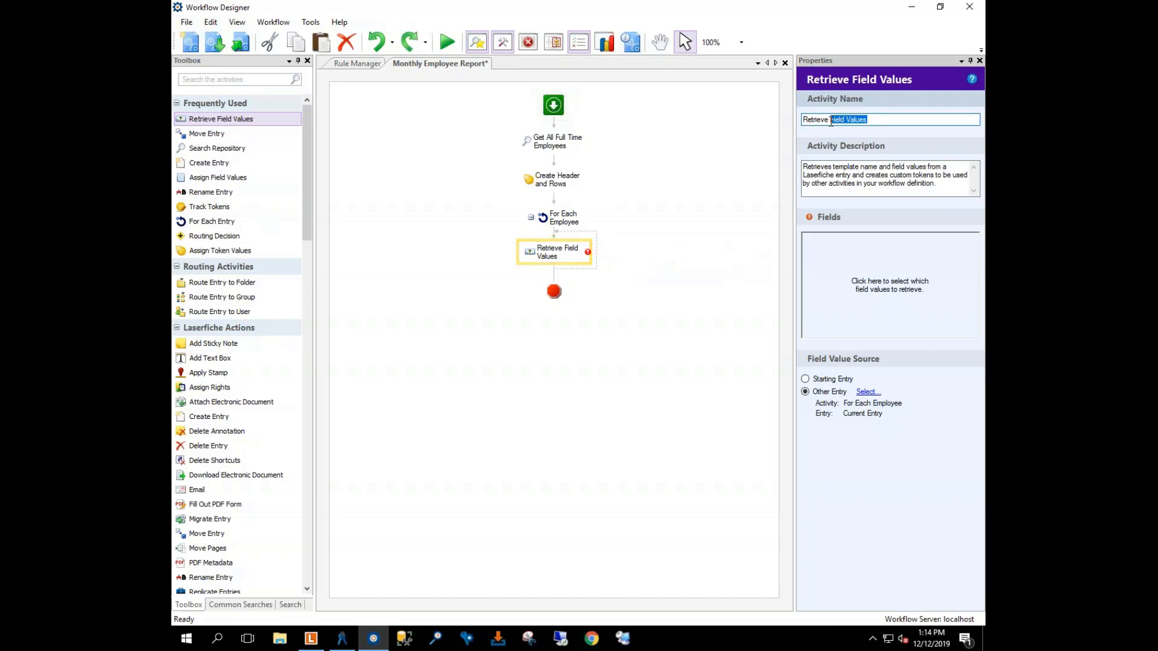
key(BackSpace)
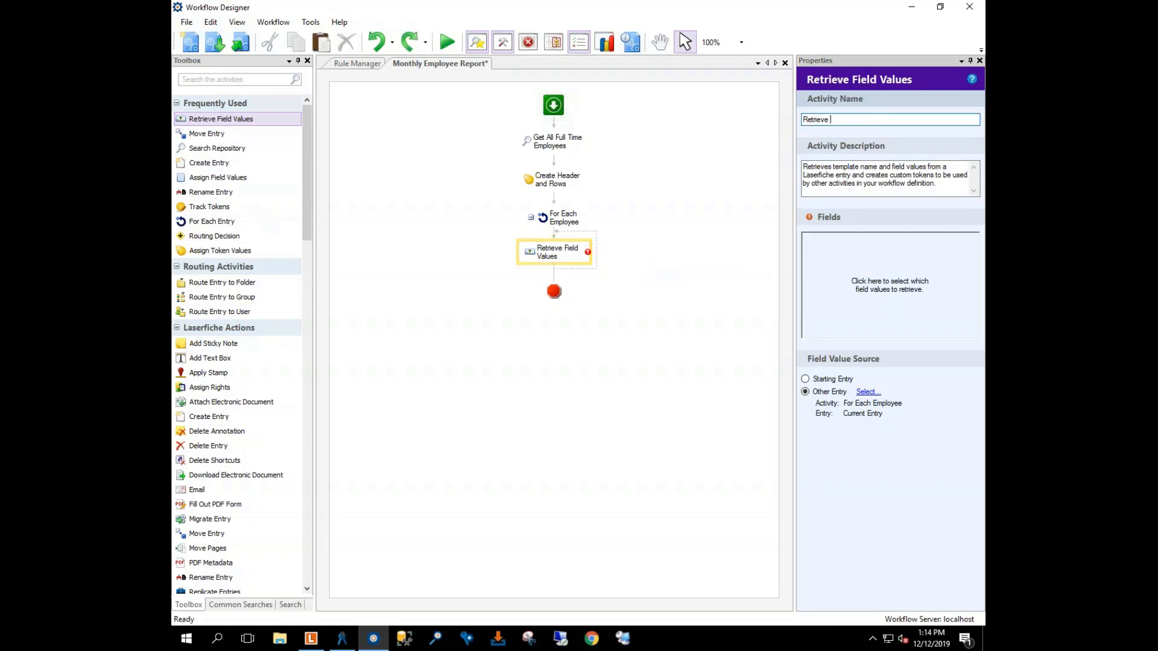
text(Employee Data)
key(Tab)
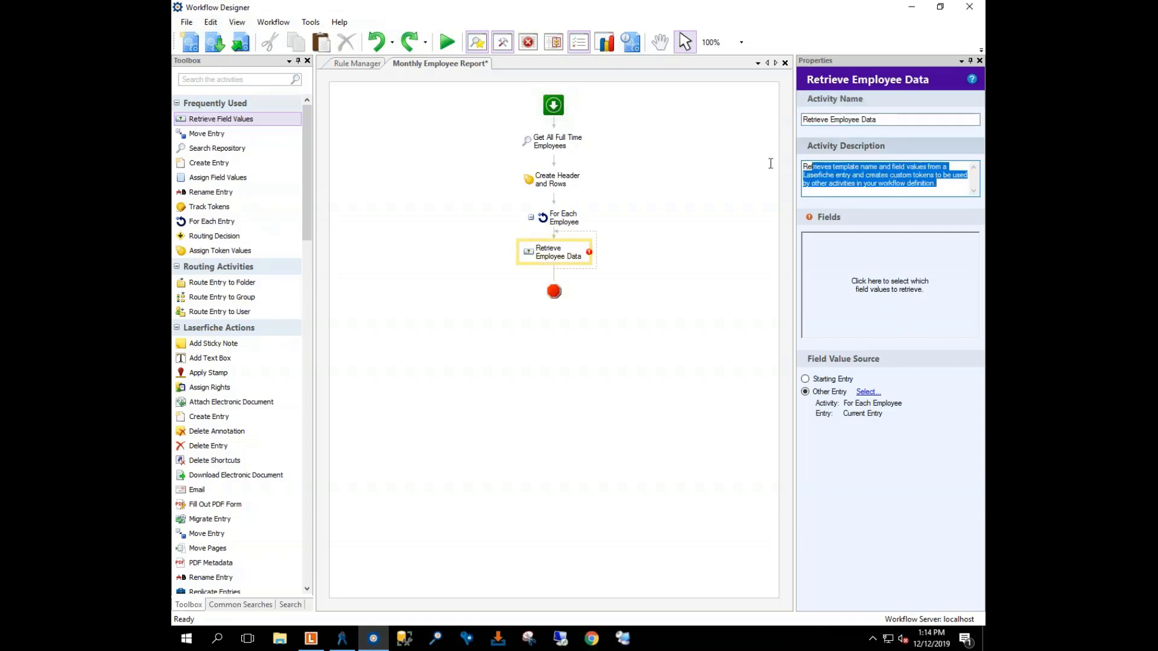
key(BackSpace)
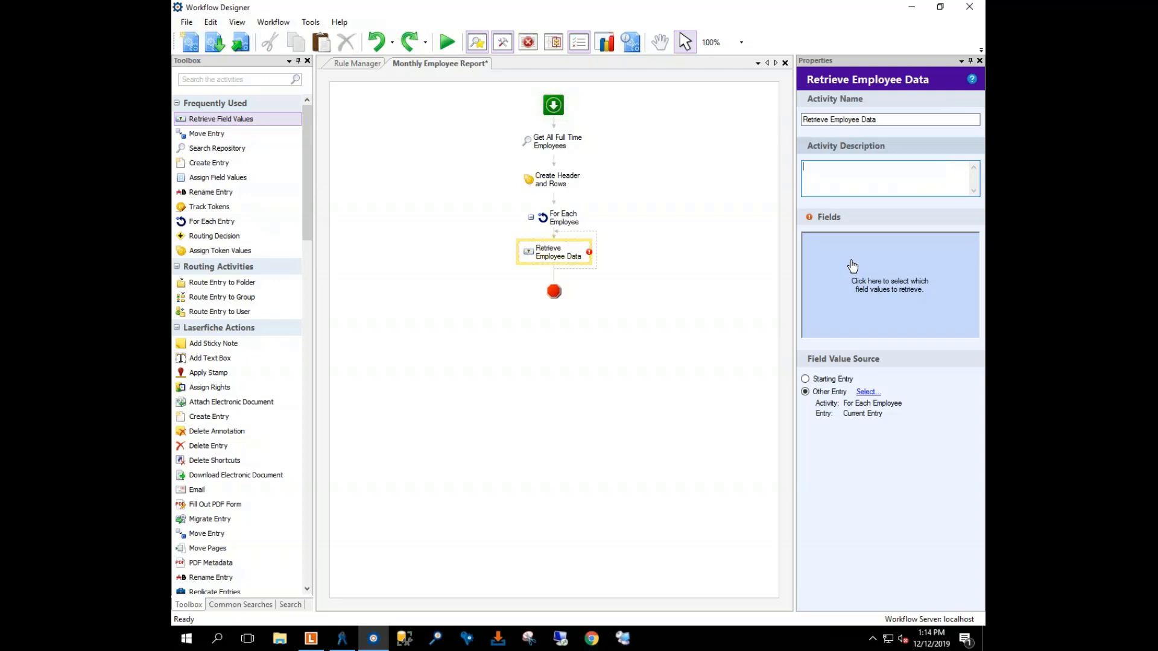
Step: Retrieve First Name, Last Name, Position and Employee Status from the *Office Folder template
click(852, 266)
click(611, 224)
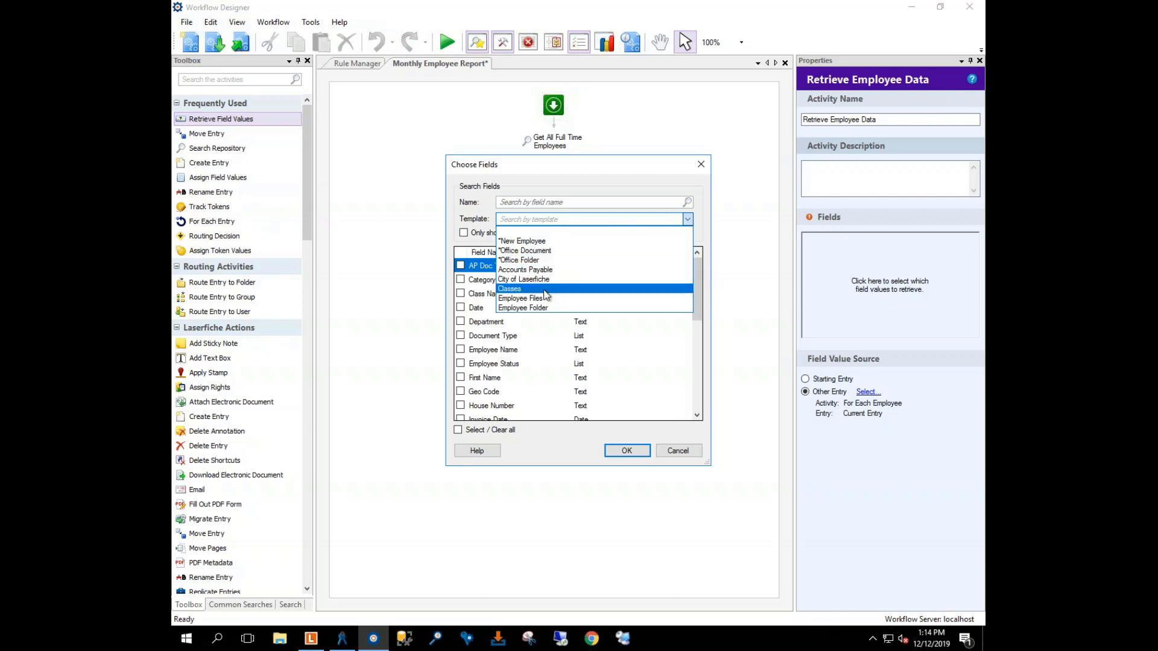
click(533, 265)
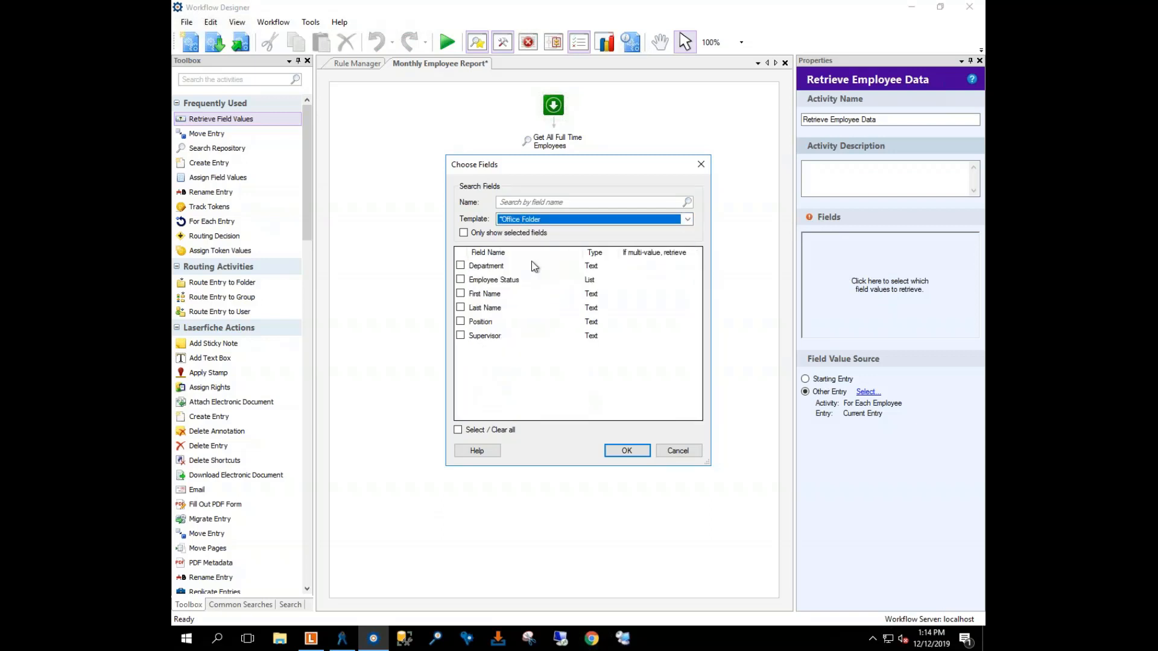
click(460, 294)
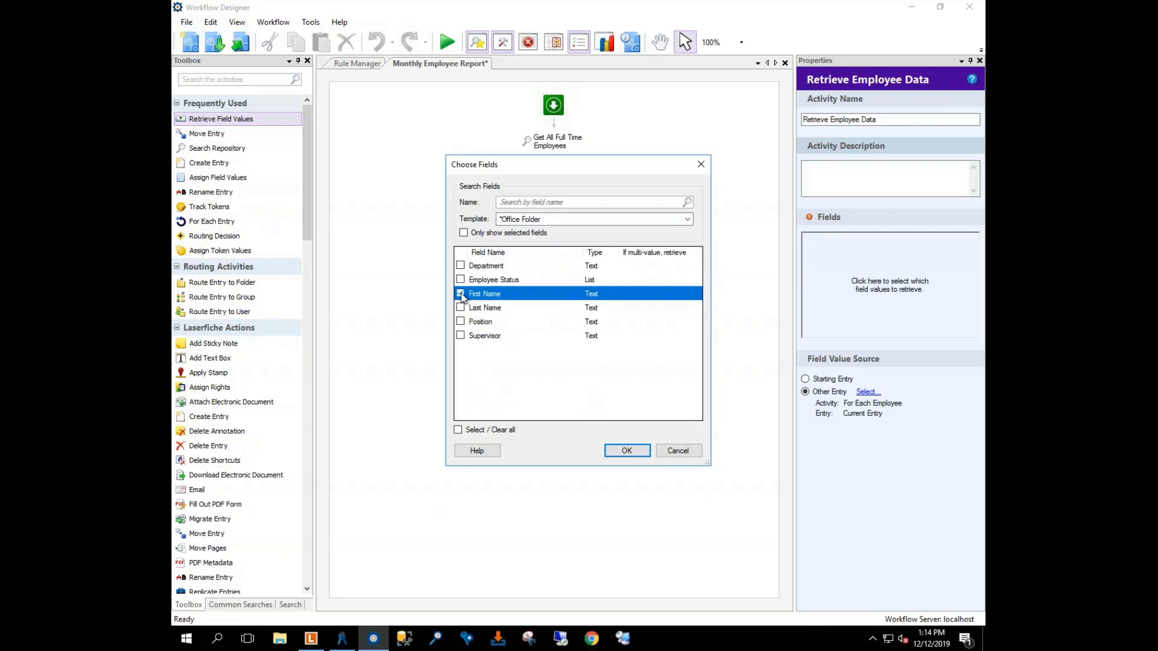
click(461, 308)
click(461, 322)
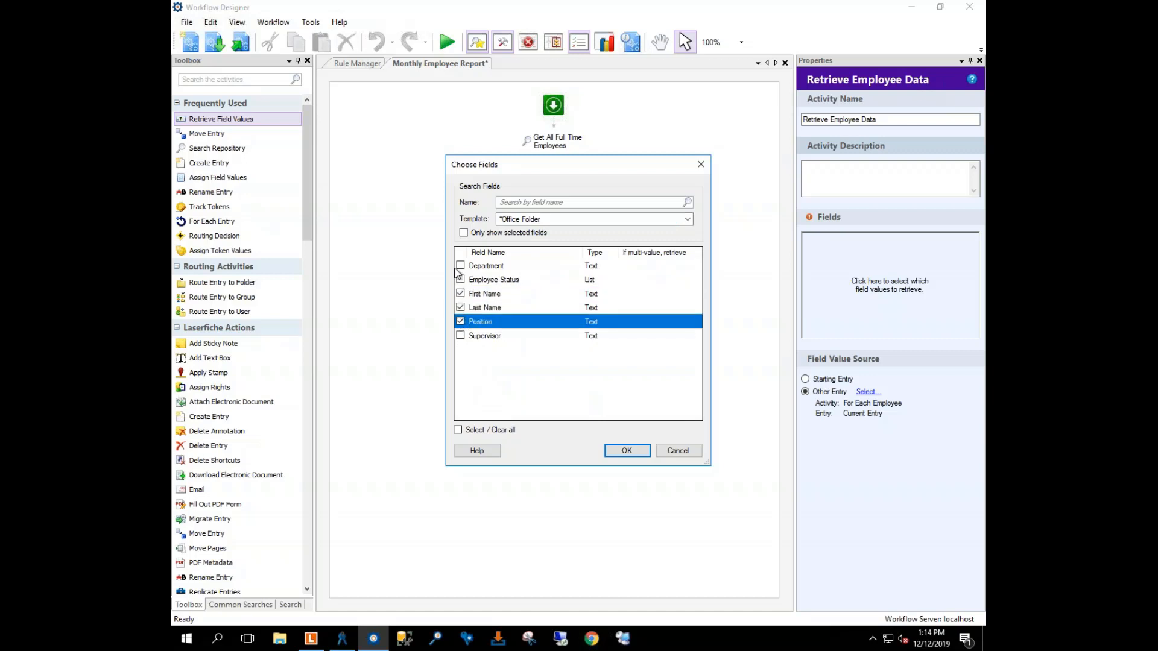
click(460, 280)
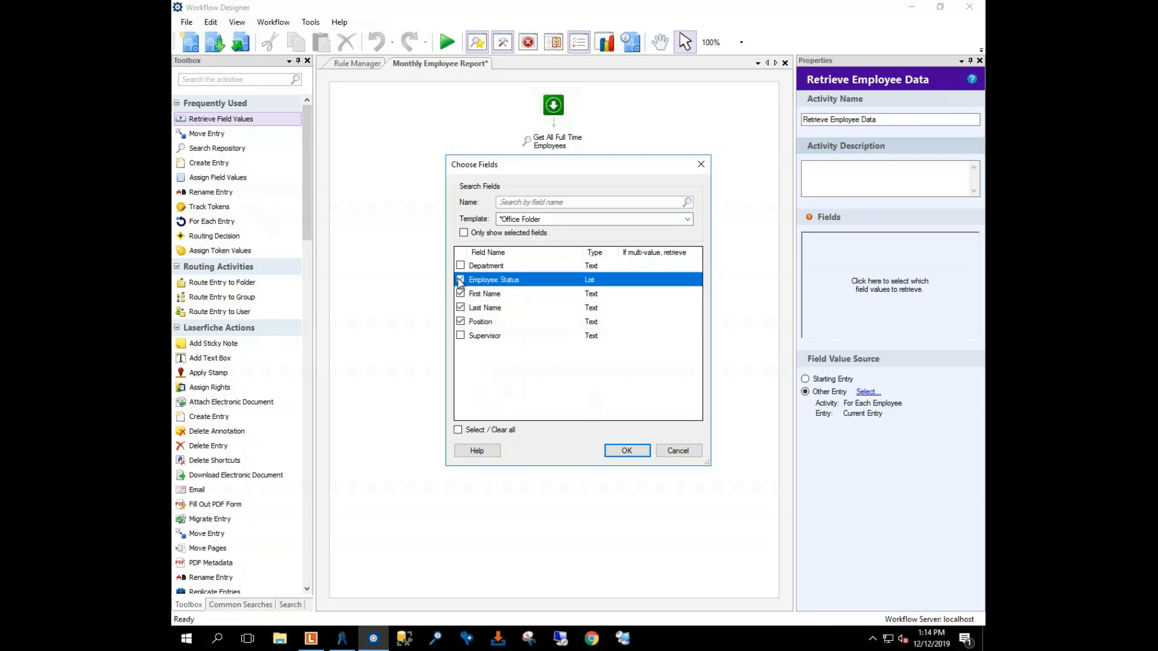
click(627, 452)
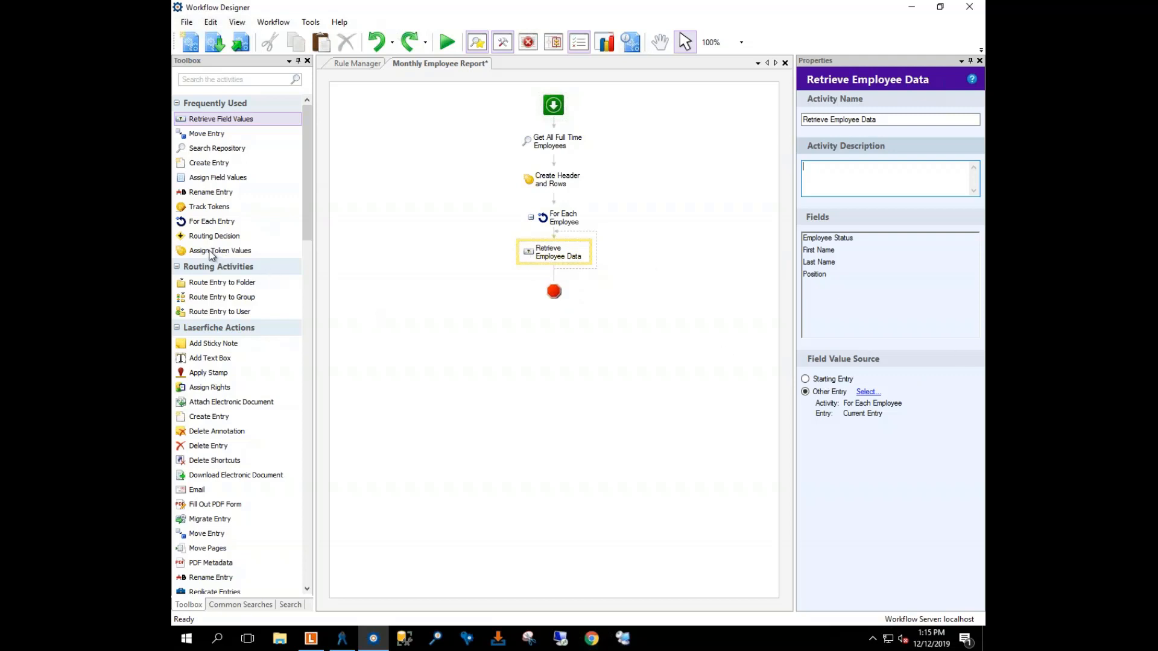
Step: Add an Assign Token Values step after Retrieve Employee Data, named Assign Values to Rows, with no description
drag(211, 253, 533, 265)
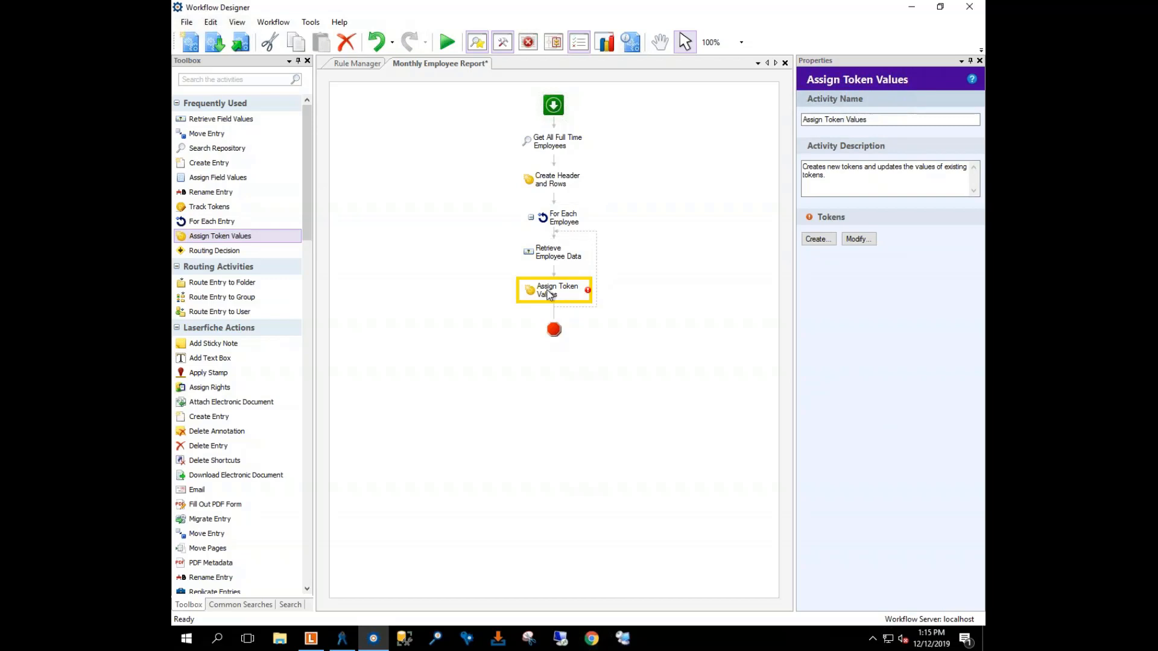
click(891, 118)
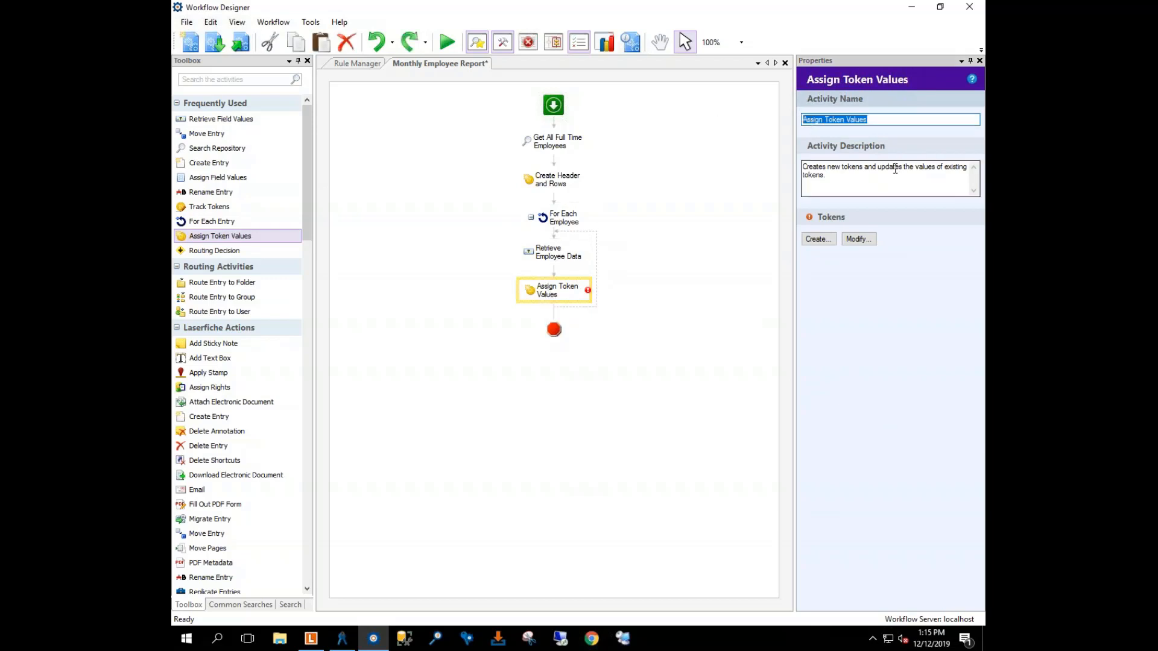
key(BackSpace)
text(Assi)
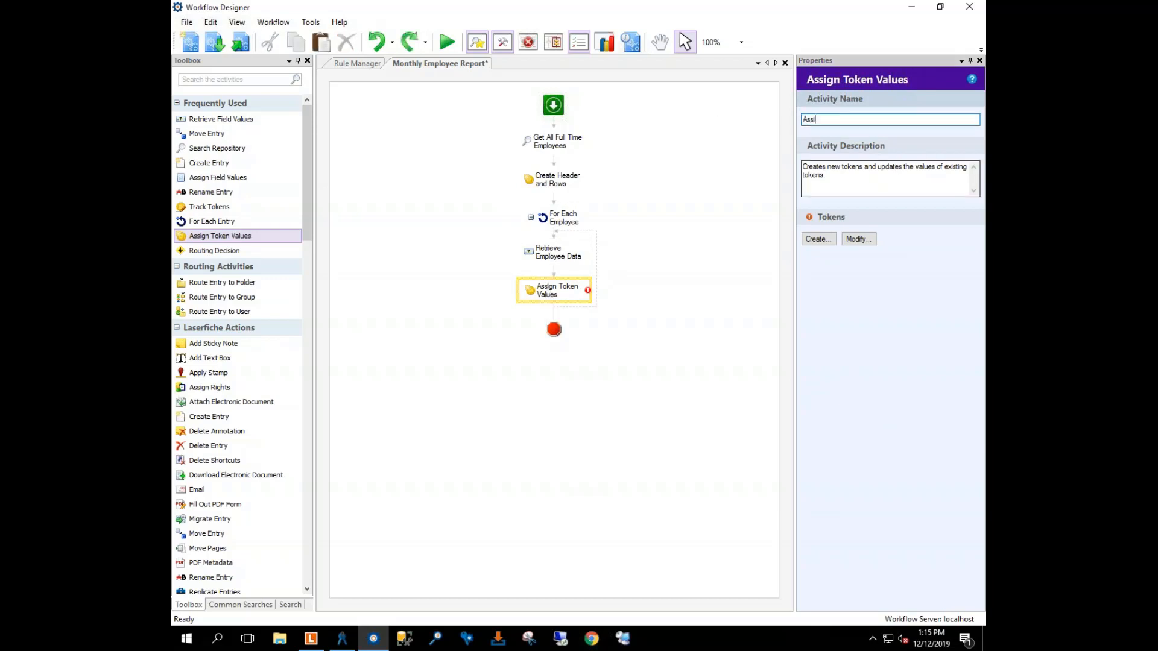
text(gn Values to Rows)
key(Tab)
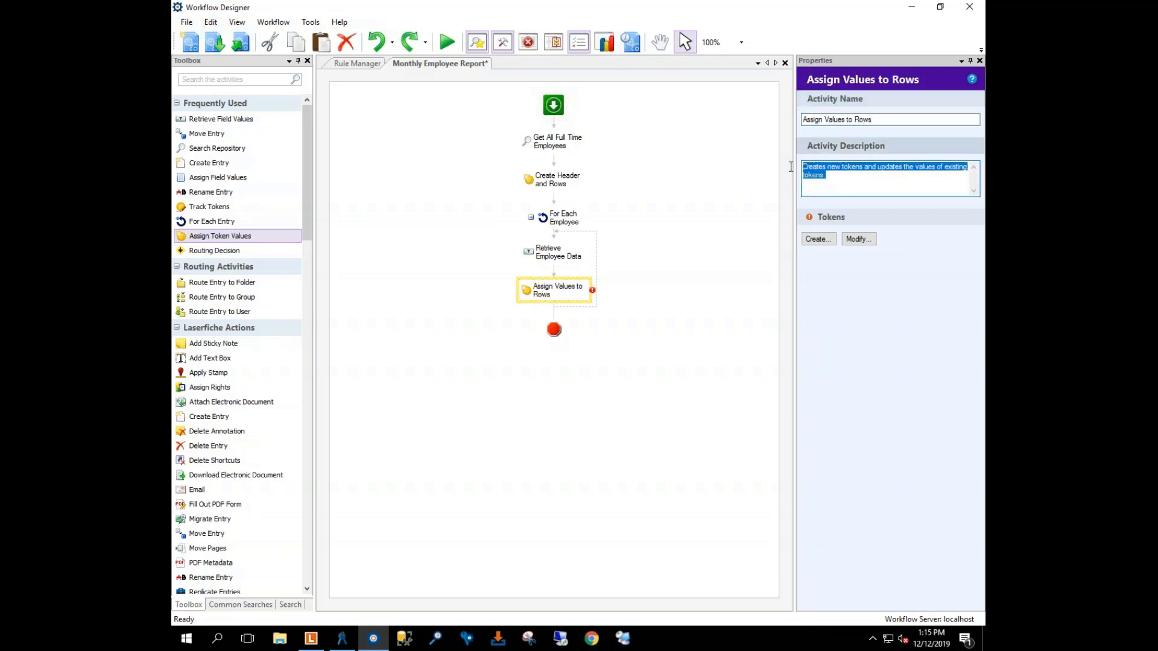
key(BackSpace)
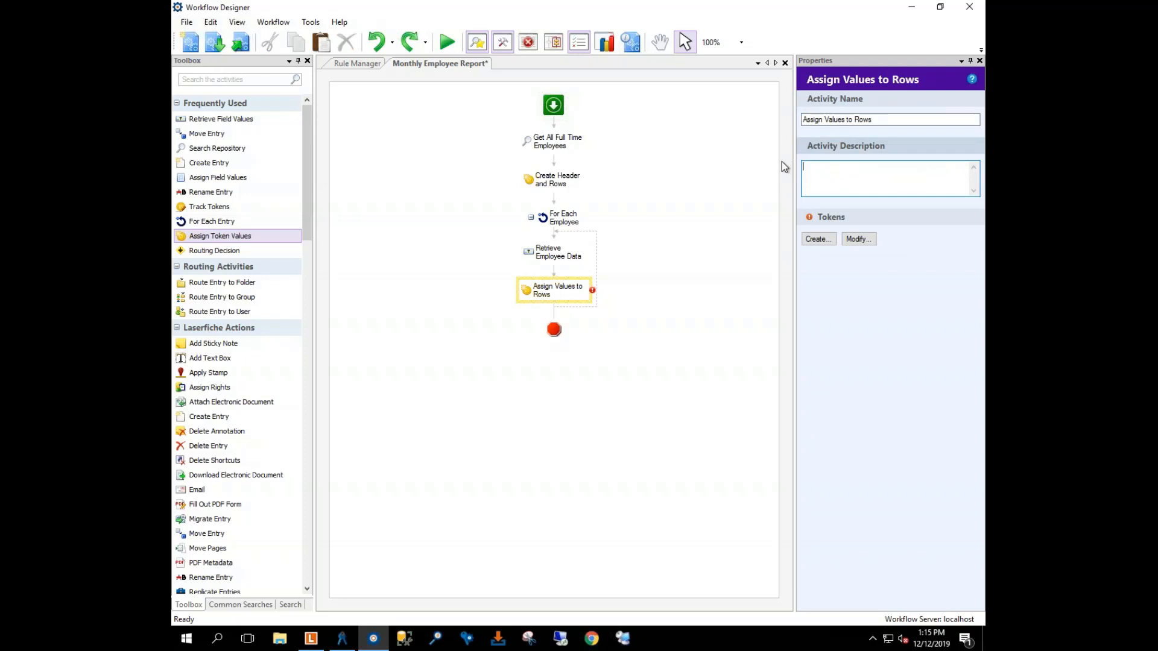
Step: Abandon the new Row Data token and choose to modify an existing token instead
click(826, 238)
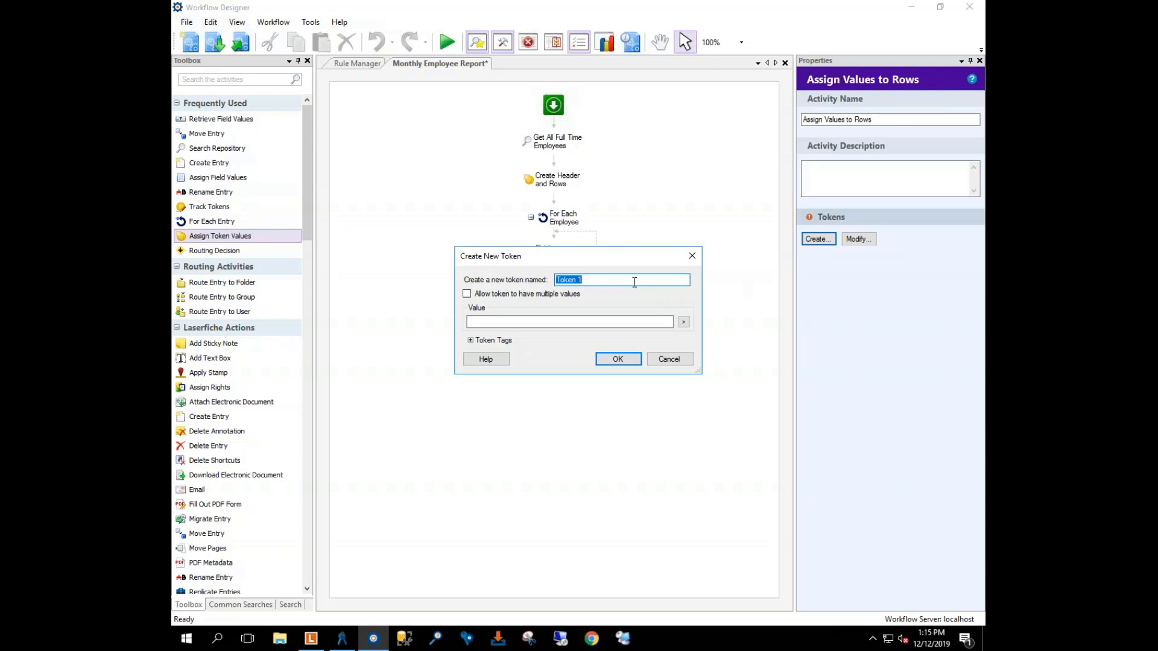
text(Row Data)
drag(596, 280, 483, 277)
key(BackSpace)
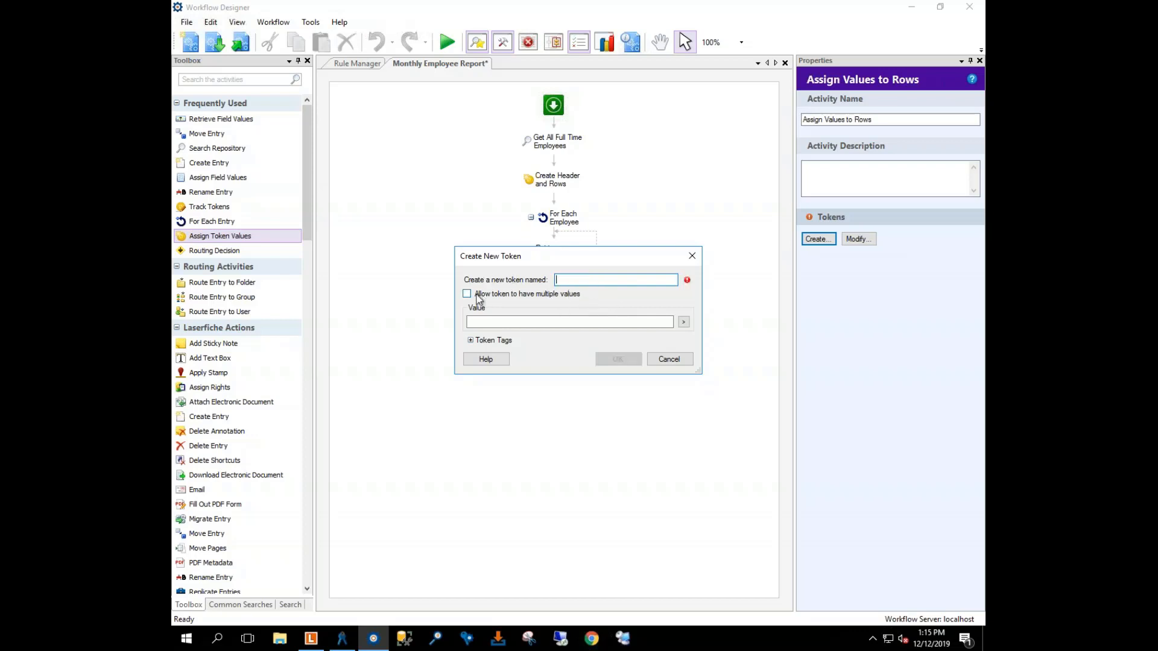
click(668, 359)
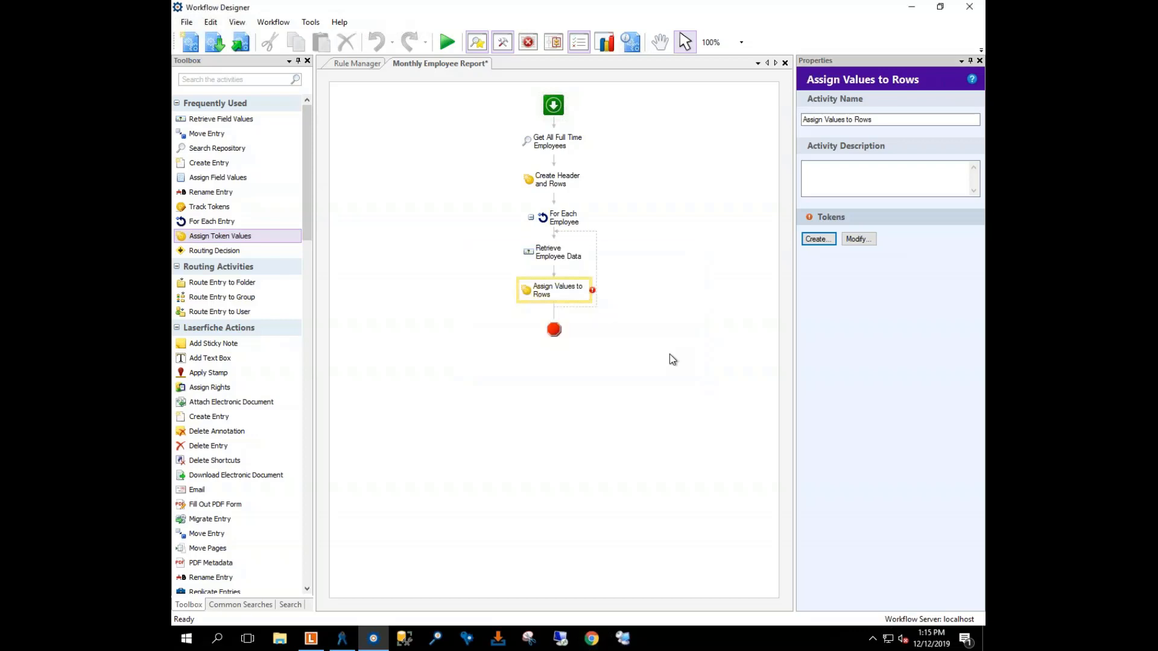
click(859, 238)
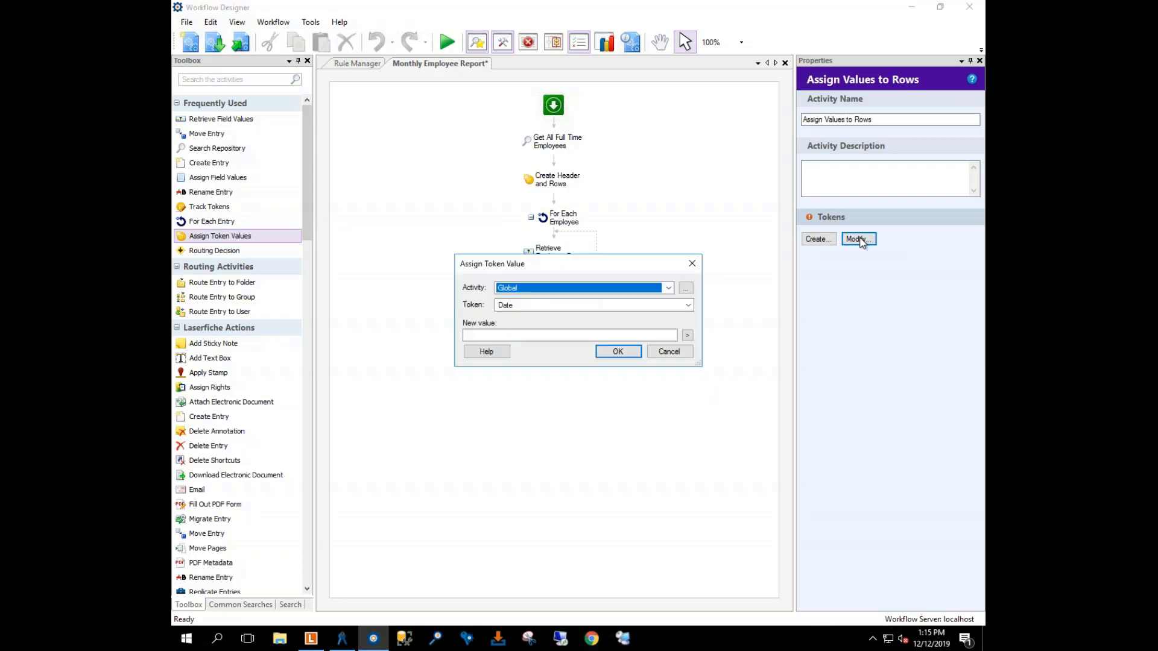
Step: Target the Rows token of Create Header and Rows and open the token editor for its new value
click(668, 288)
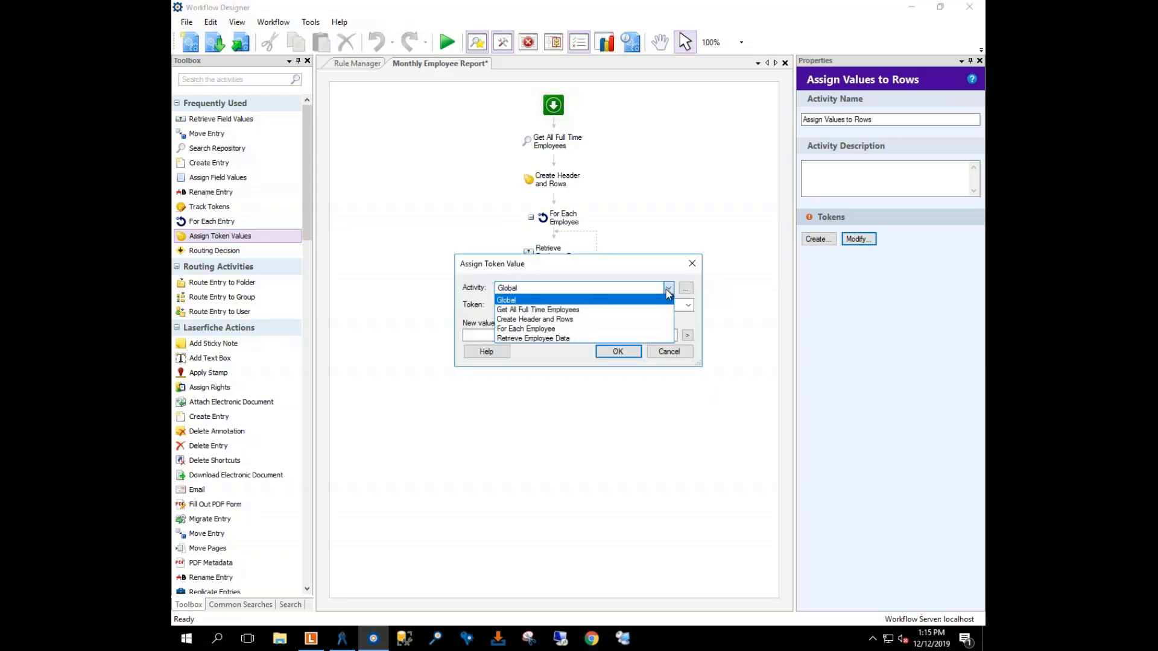
click(561, 319)
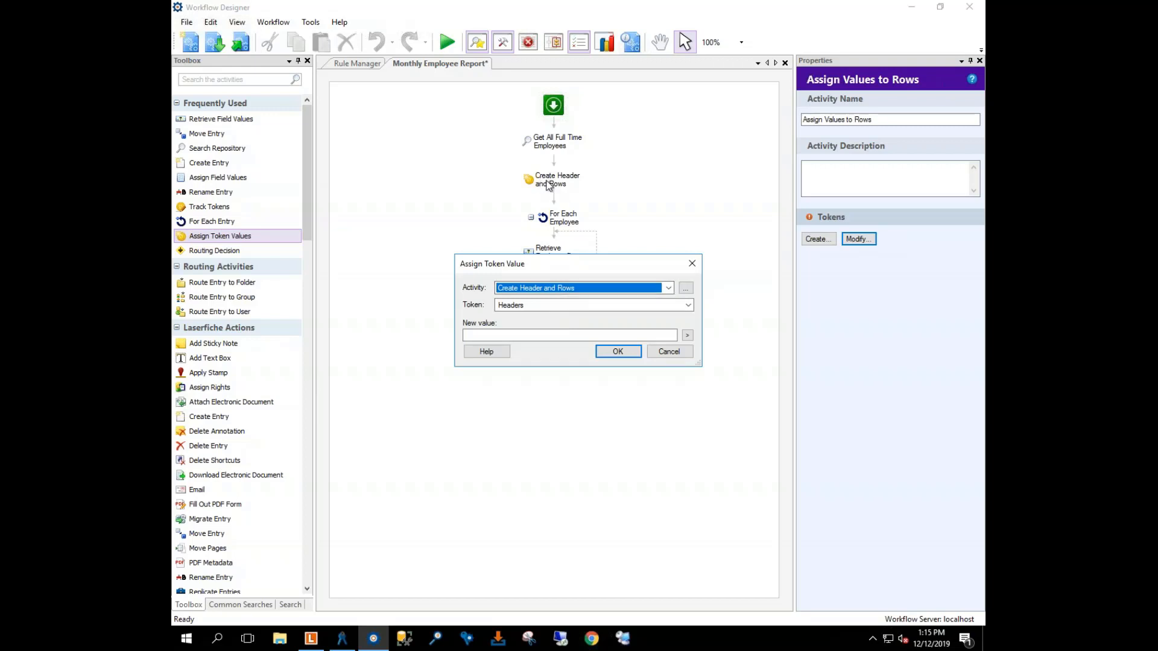
click(680, 308)
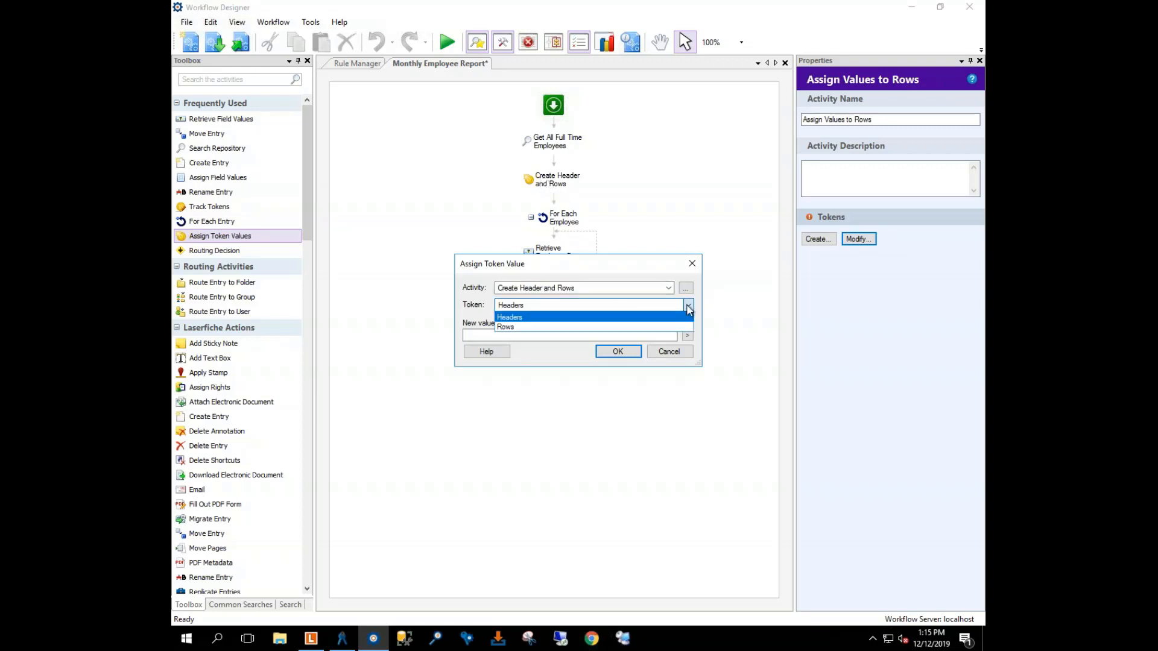
click(516, 328)
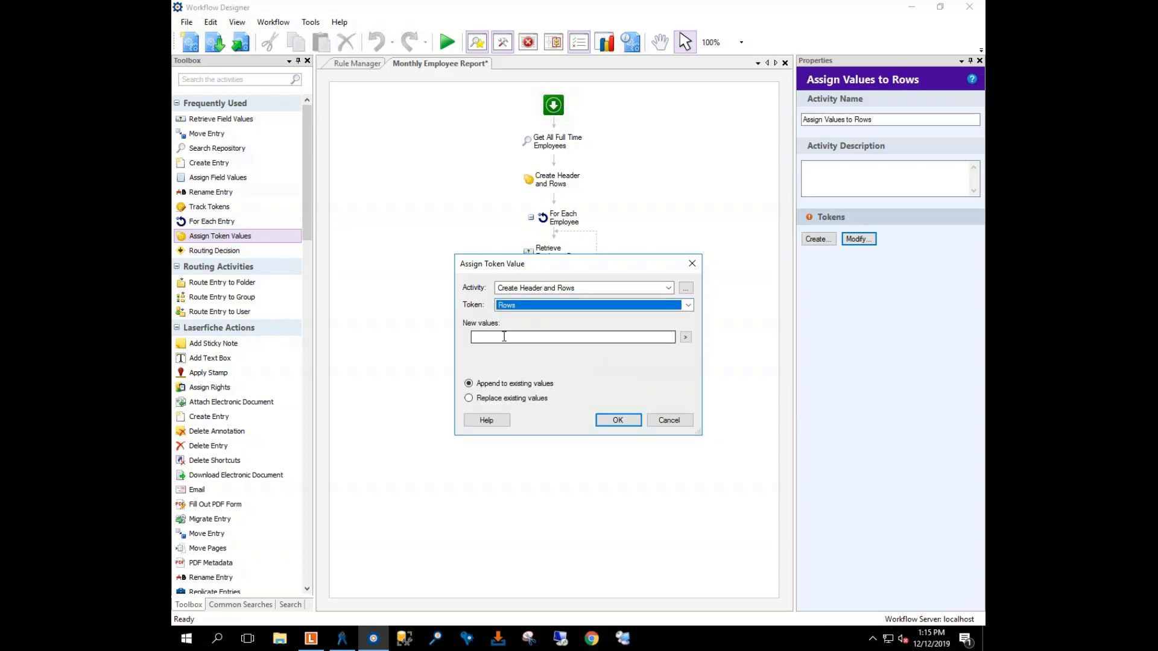
click(504, 337)
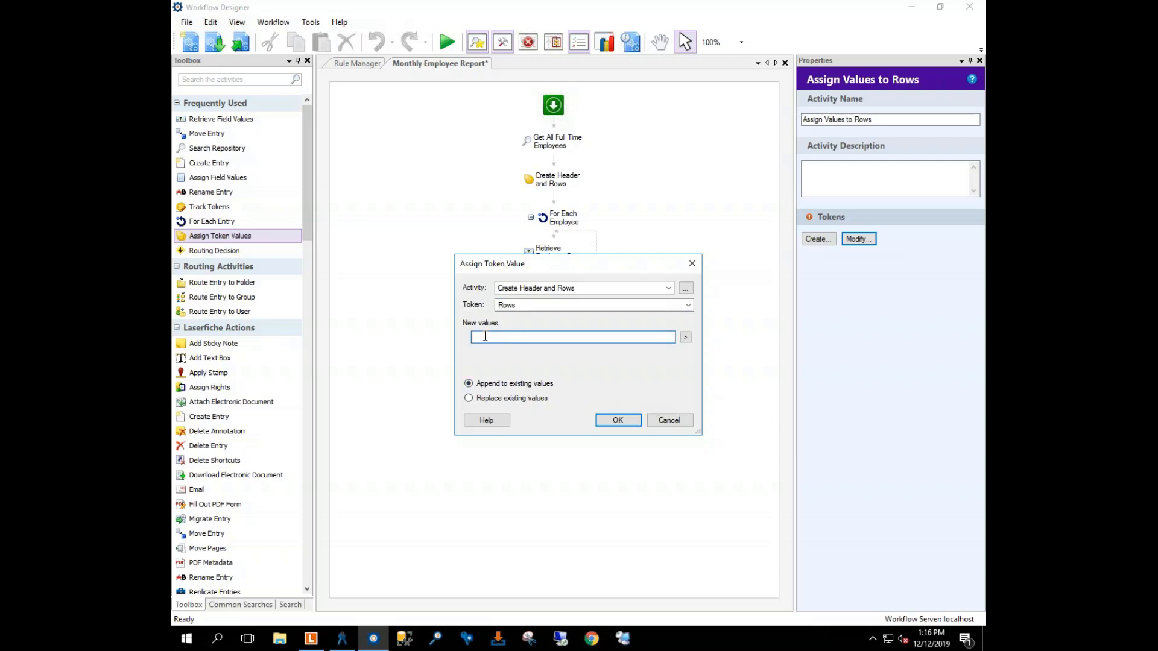
click(686, 337)
click(713, 349)
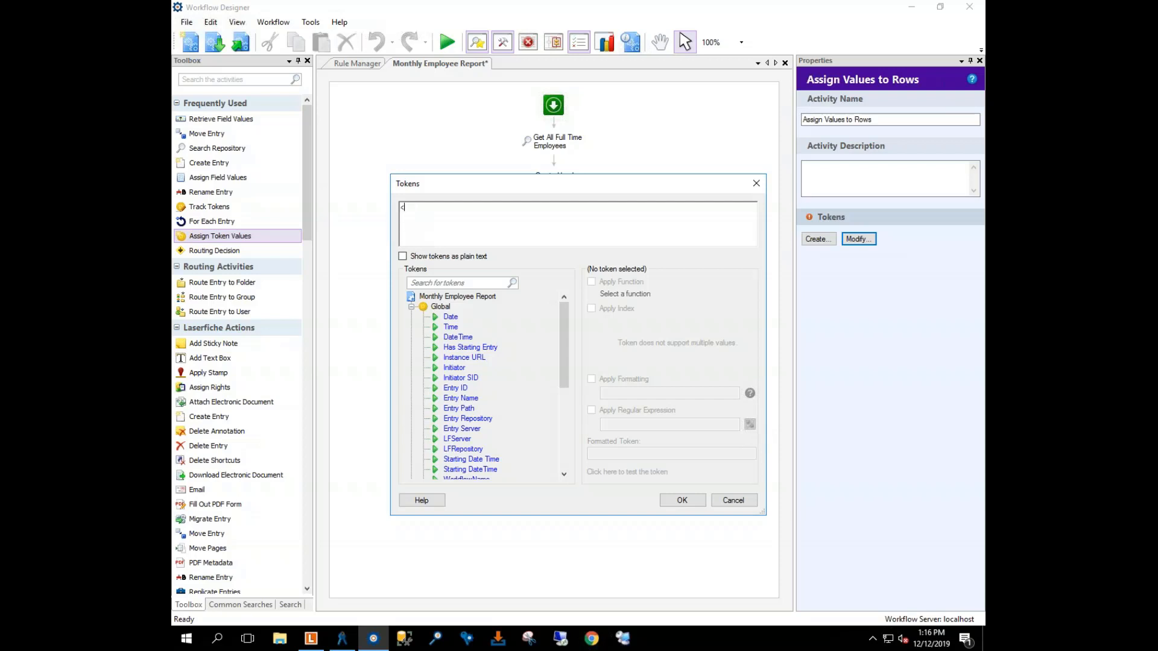
Step: Type the <tr></tr> row markup with a <td></td> cell, fixing the mistyped start
text(><)
drag(417, 208, 383, 207)
key(BackSpace)
text(<tr>)
text(/tr>)
text(<td></td>)
Step: Complete the row so it holds four empty <td></td> cells
drag(447, 208, 411, 209)
click(417, 208)
drag(409, 208, 440, 208)
click(443, 205)
text(<td></td><td></td><td></td><td></td>)
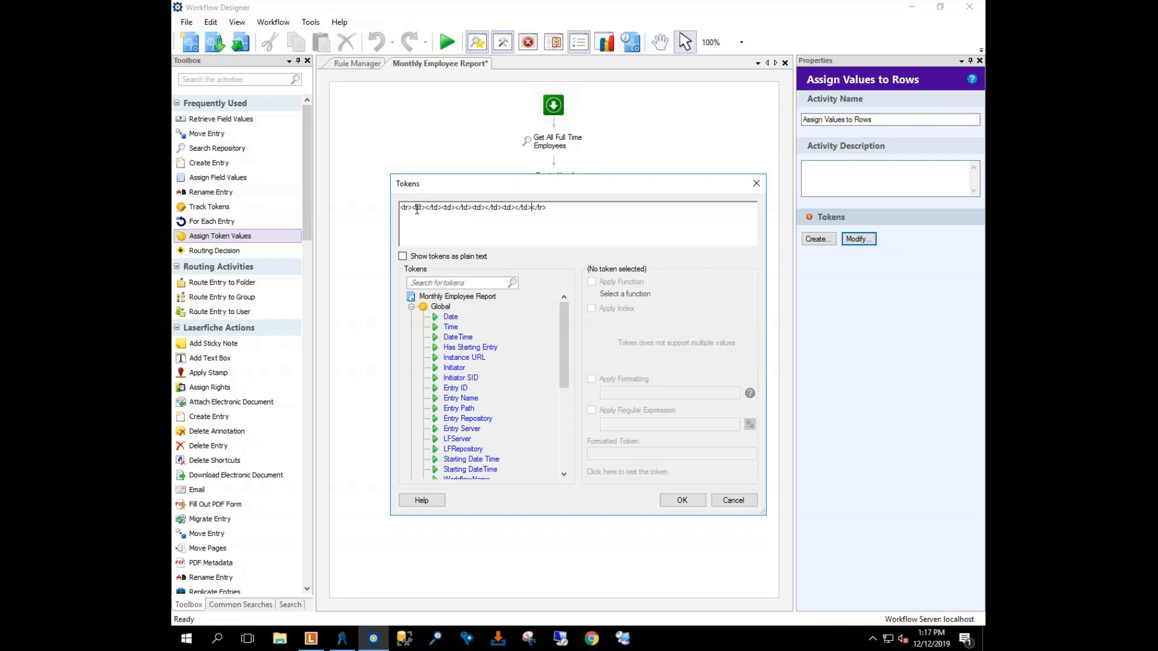
click(426, 208)
click(444, 216)
key(Right)
key(Right)
drag(562, 320, 567, 407)
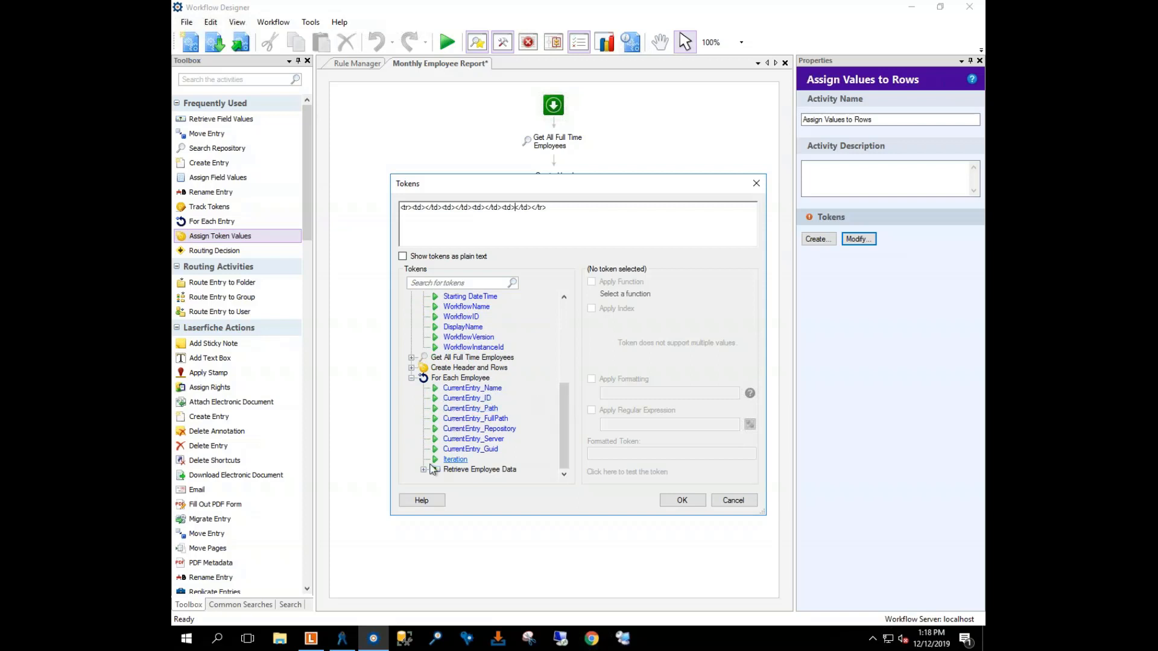
Step: Insert Retrieve Employee Data's First Name, Last Name, Position and Employee Status tokens into the four cells
click(423, 470)
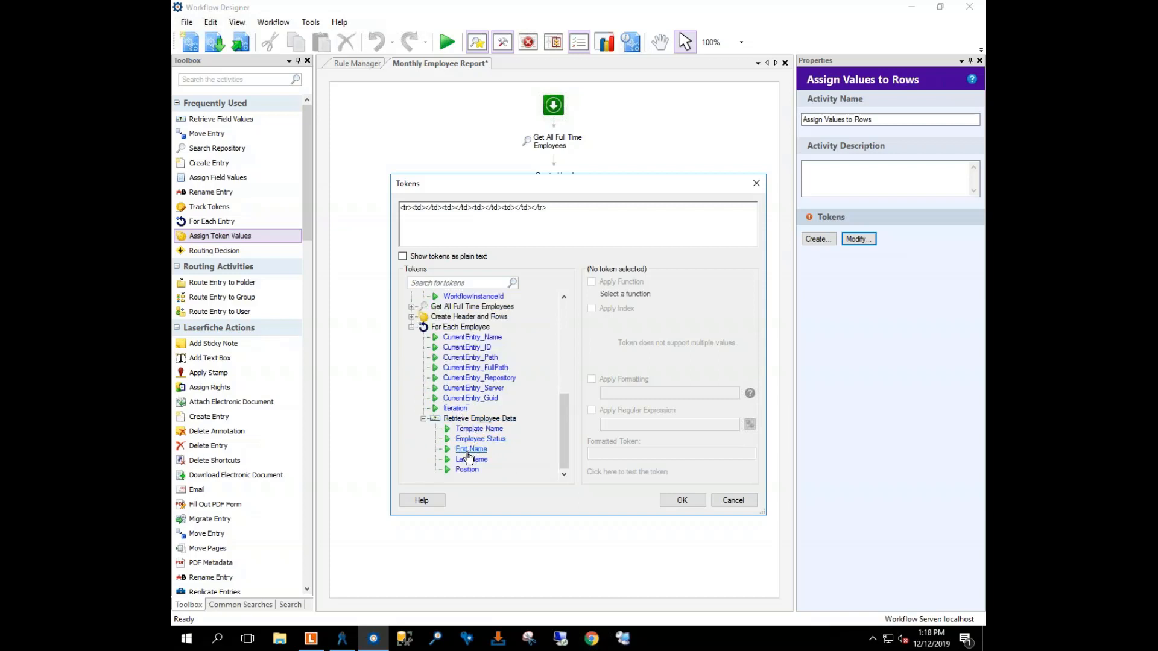
click(427, 208)
double_click(472, 449)
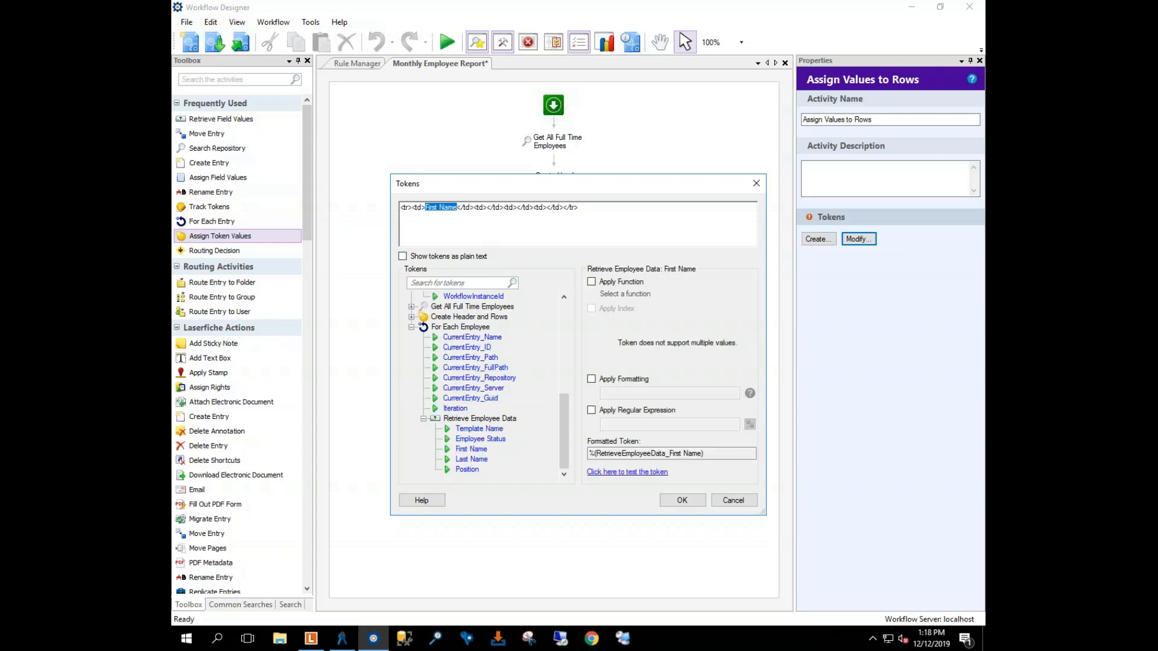
click(469, 207)
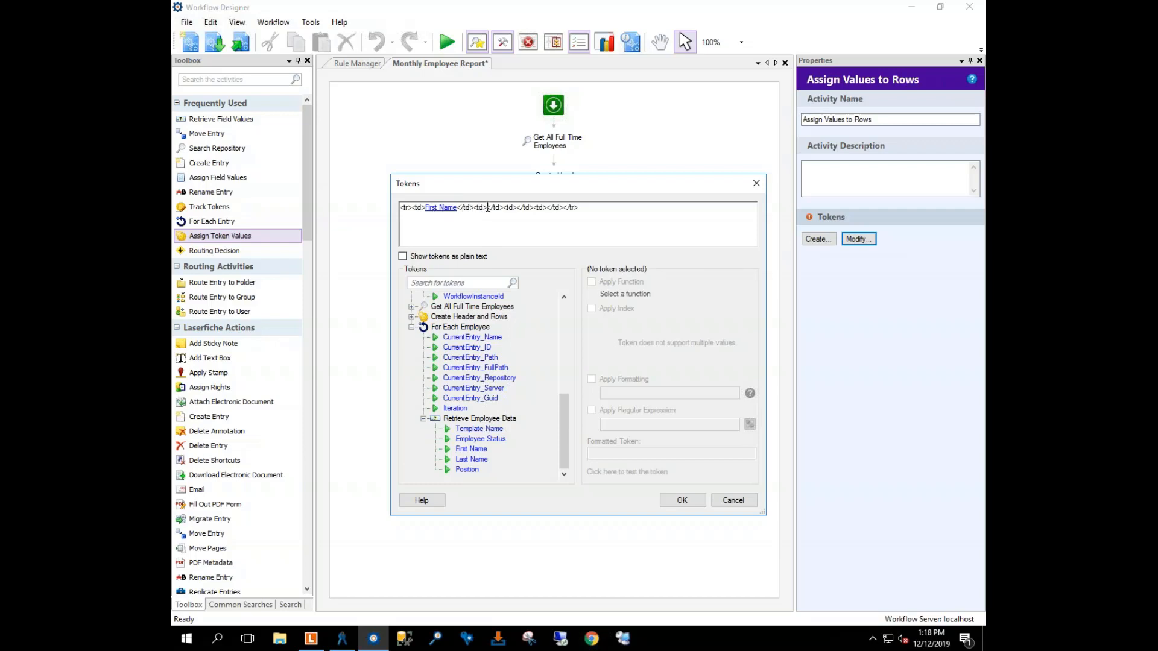
double_click(470, 460)
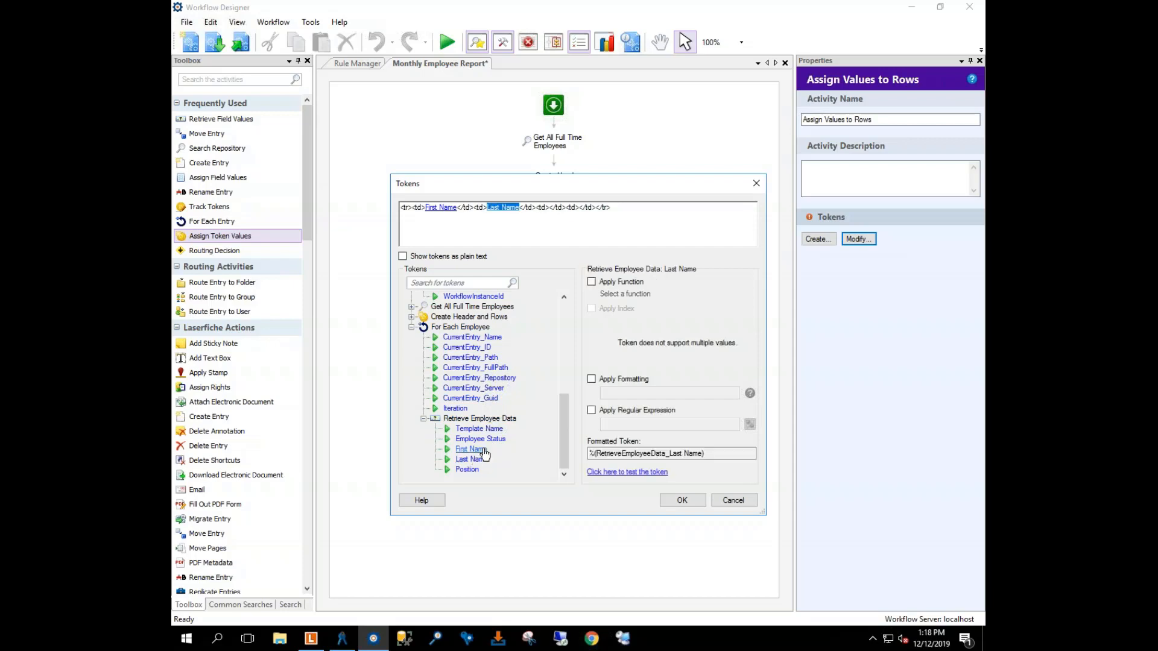
click(533, 207)
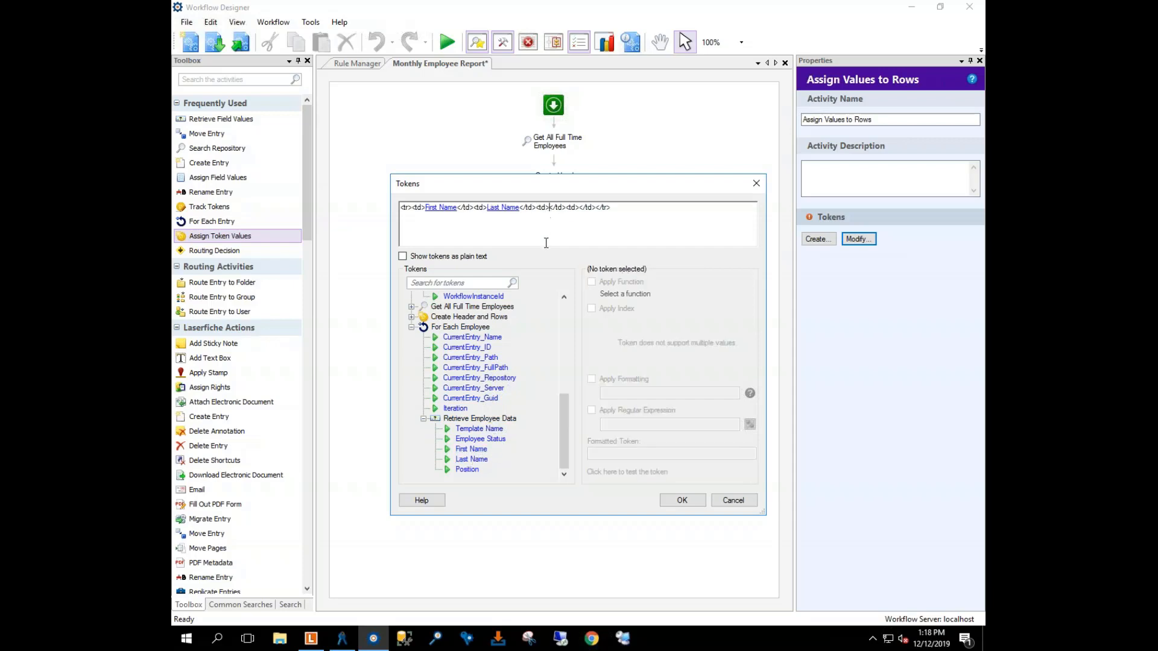
double_click(468, 470)
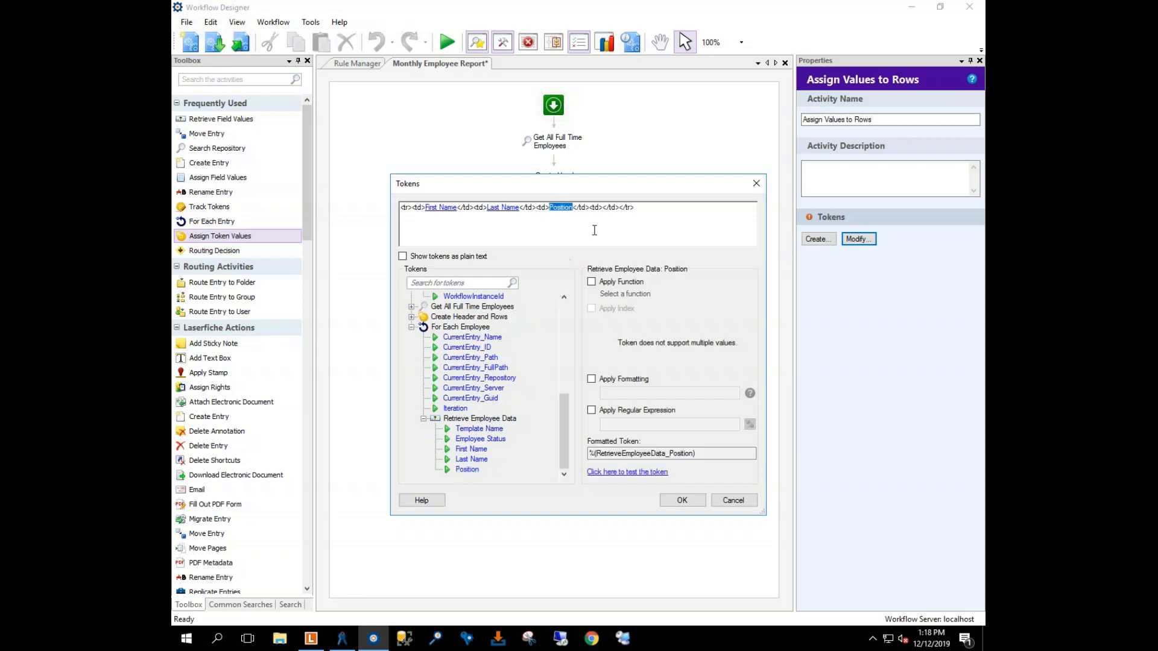
click(602, 208)
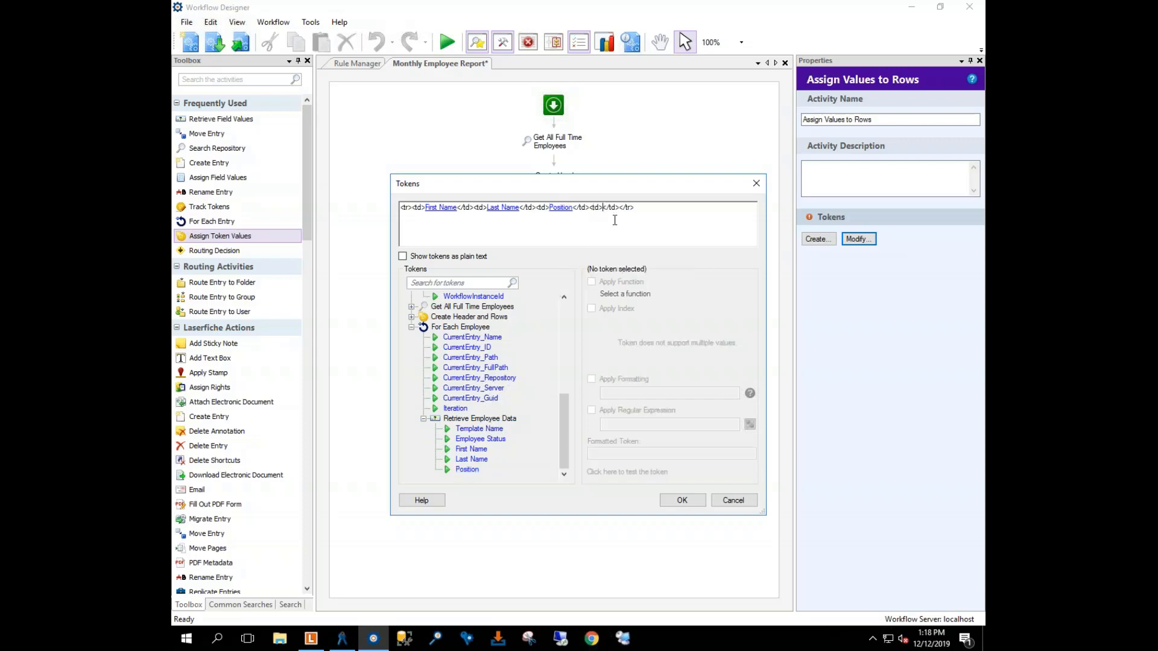
double_click(489, 440)
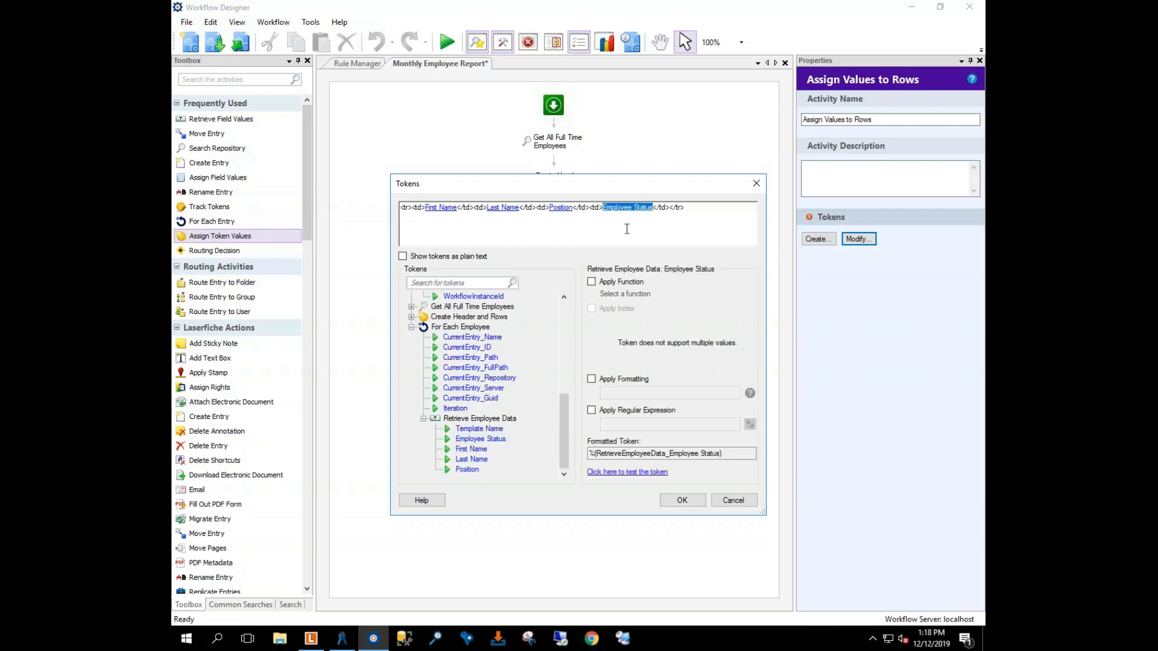
click(672, 229)
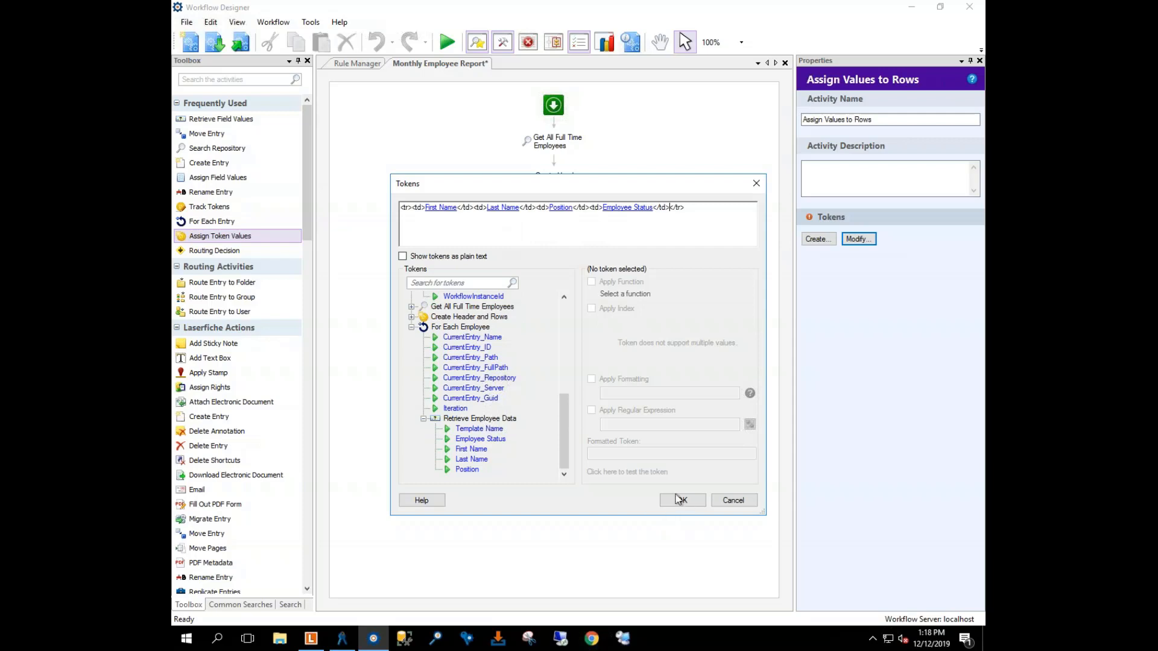
click(412, 327)
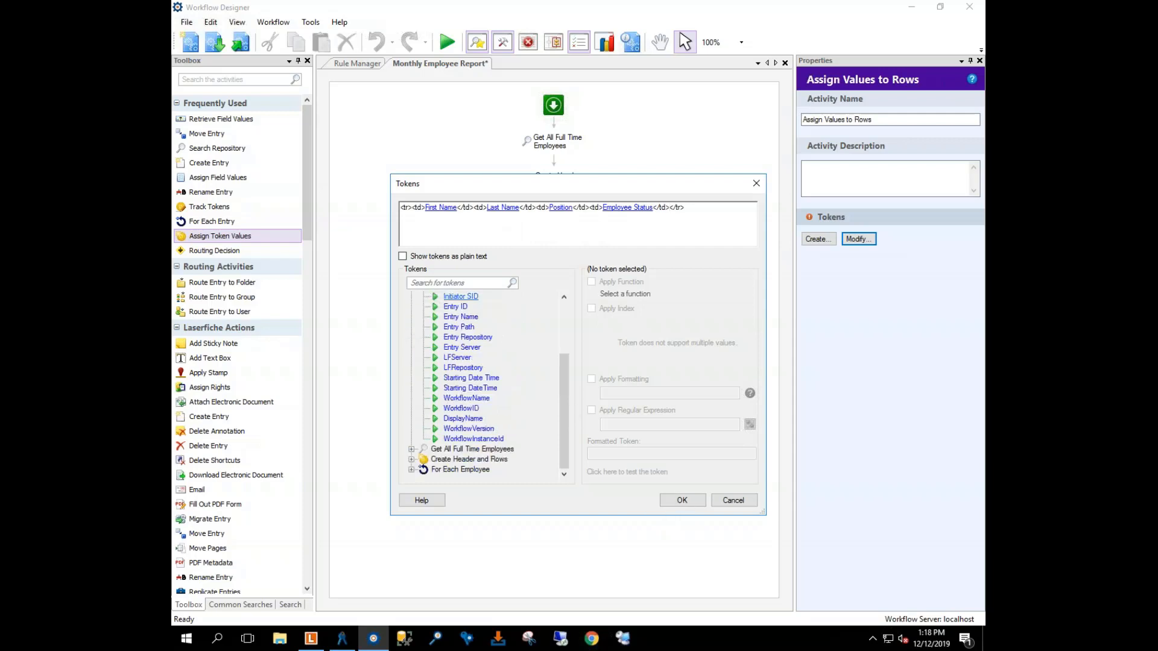
Step: Confirm the row expression, recheck it in the token editor, and save it as Rows' appended value
click(502, 206)
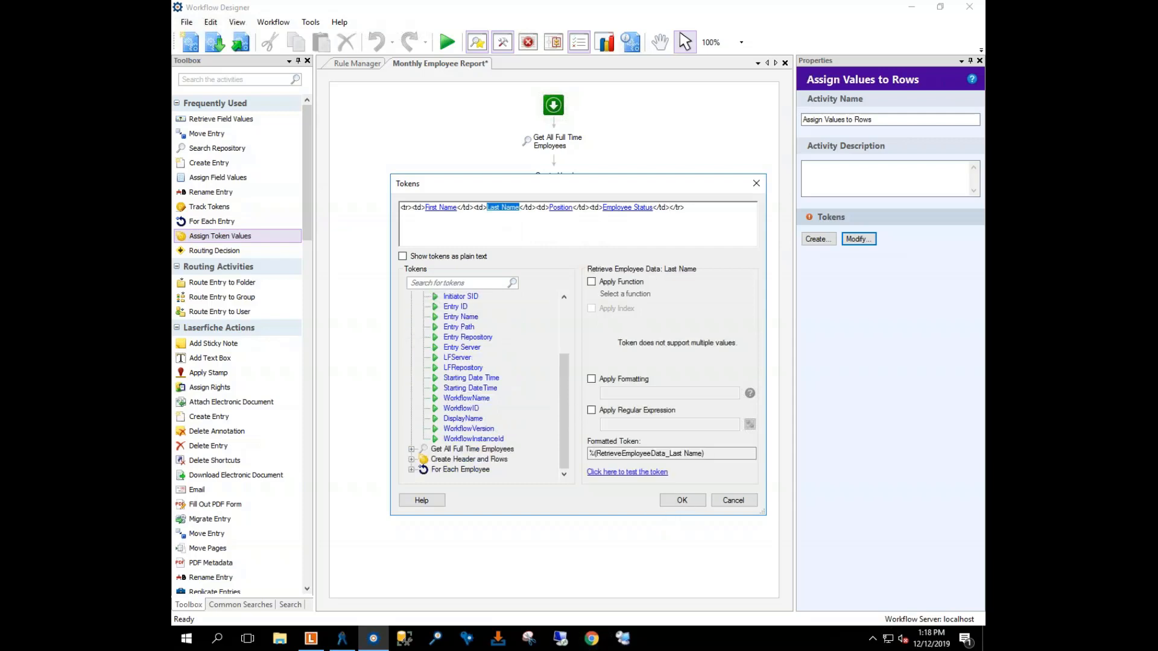
click(681, 502)
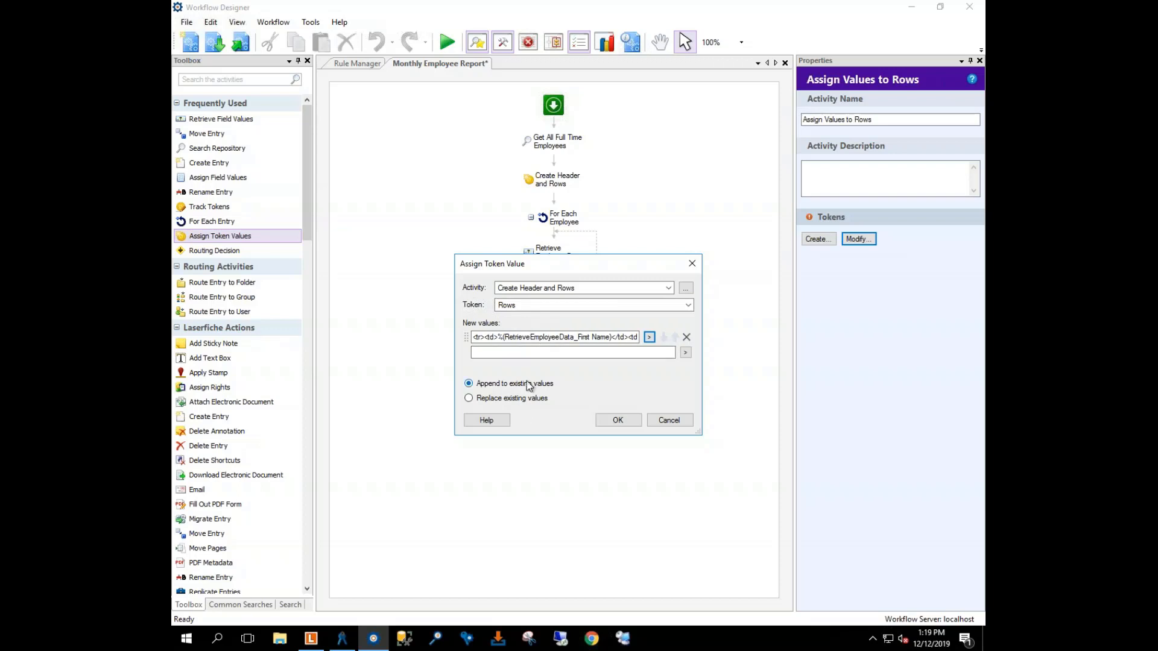
click(649, 338)
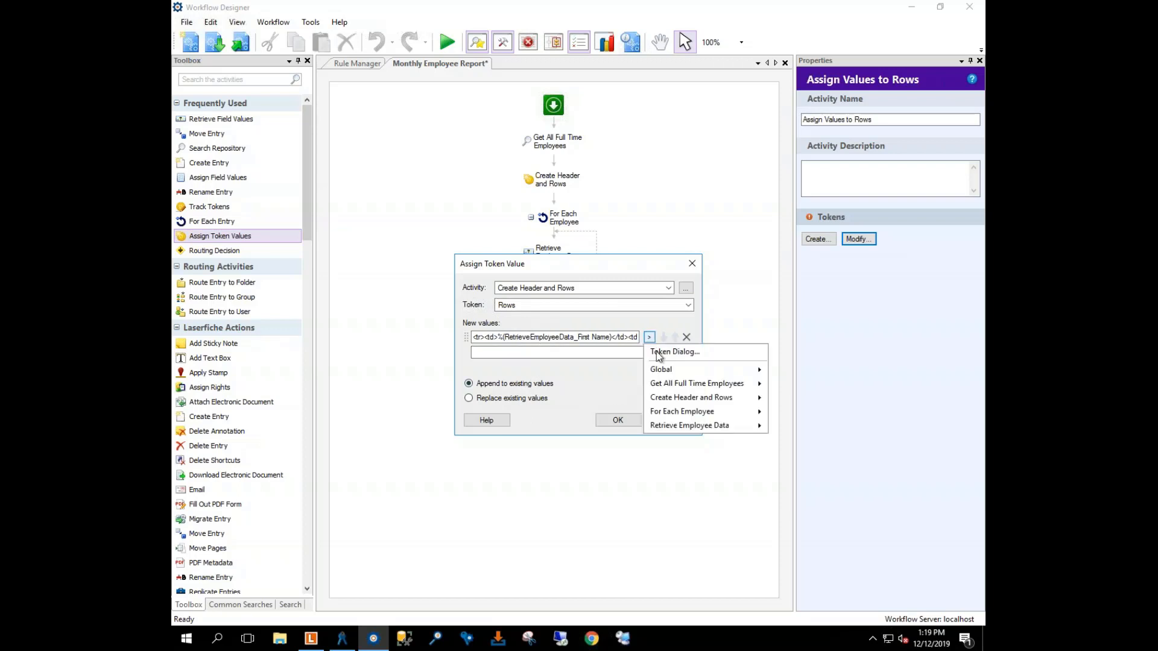
click(669, 353)
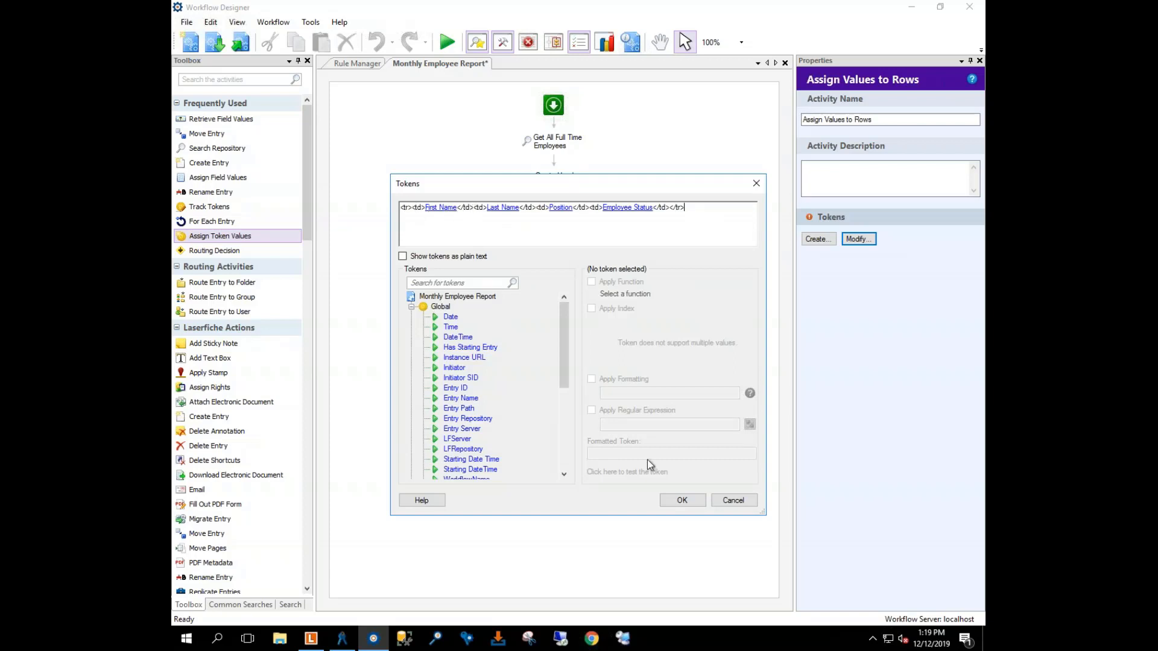
click(681, 502)
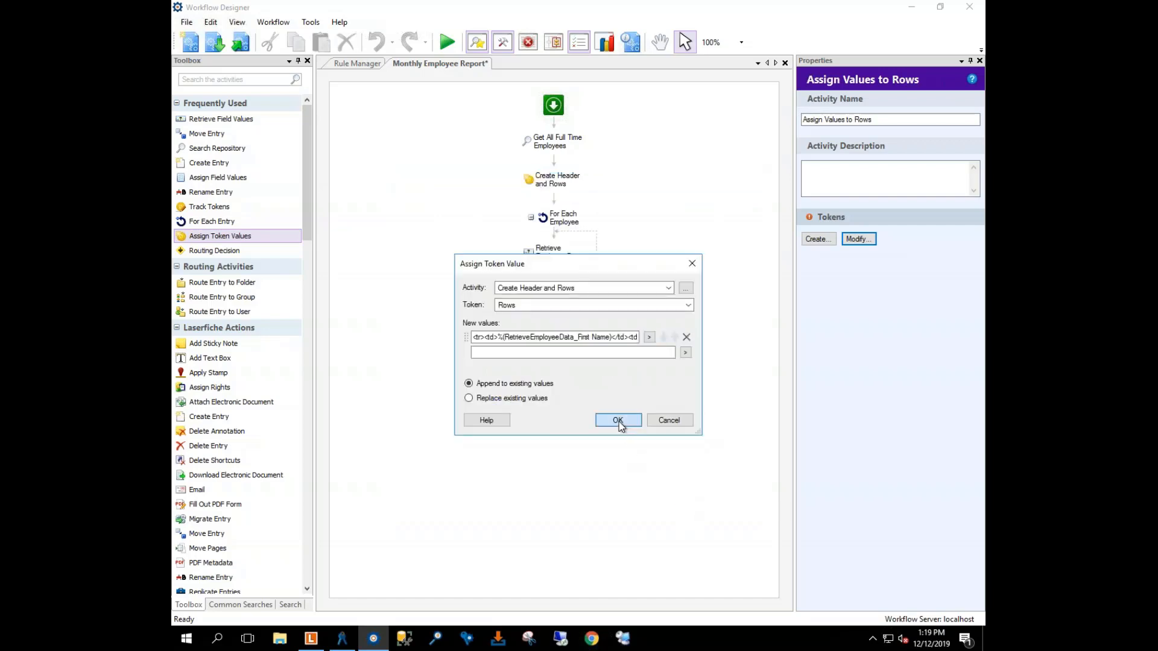
click(683, 420)
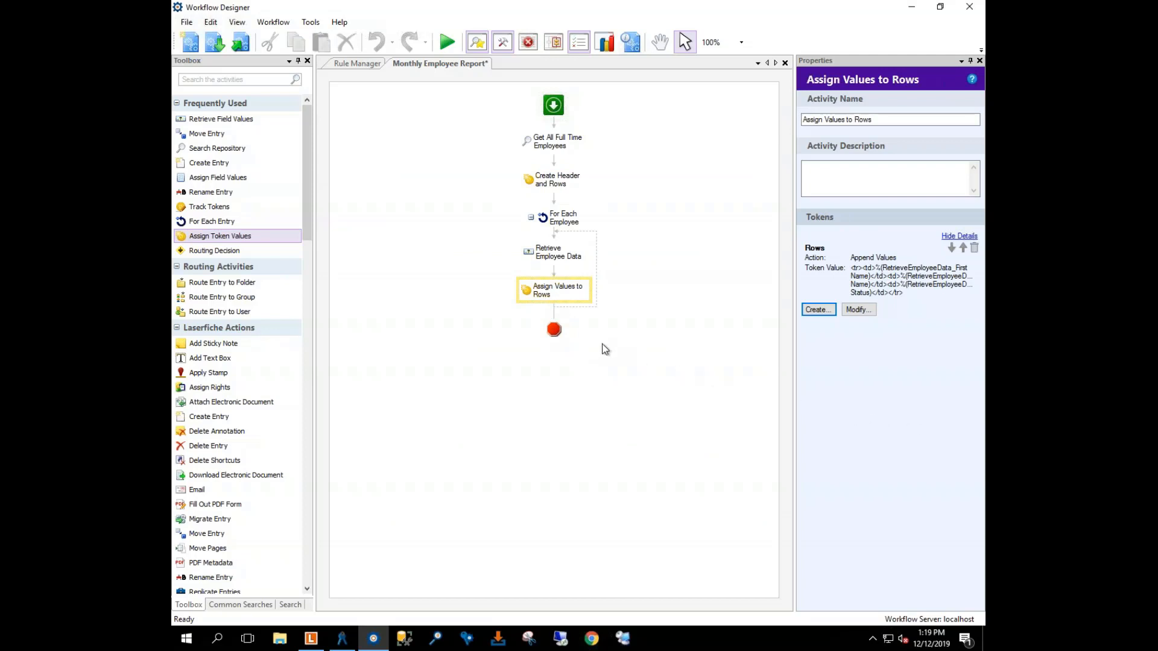
Step: Add an Assign Token Values step after the For Each Employee loop, named Create Table, with no description
drag(207, 236, 560, 319)
drag(214, 236, 551, 317)
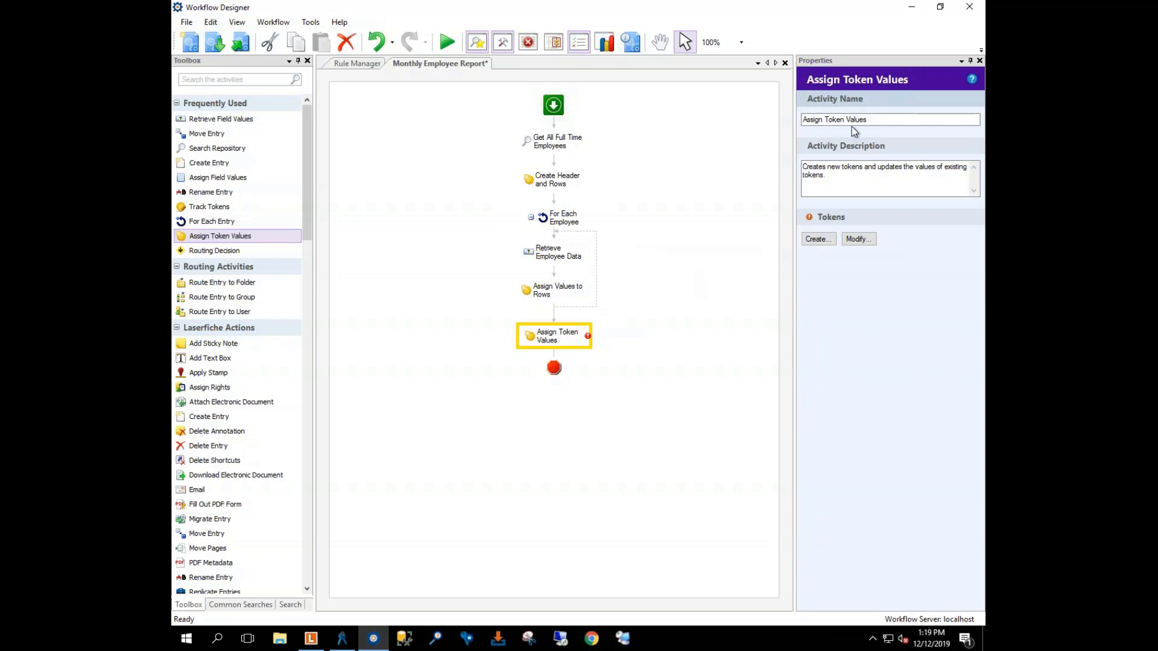
drag(886, 121, 776, 123)
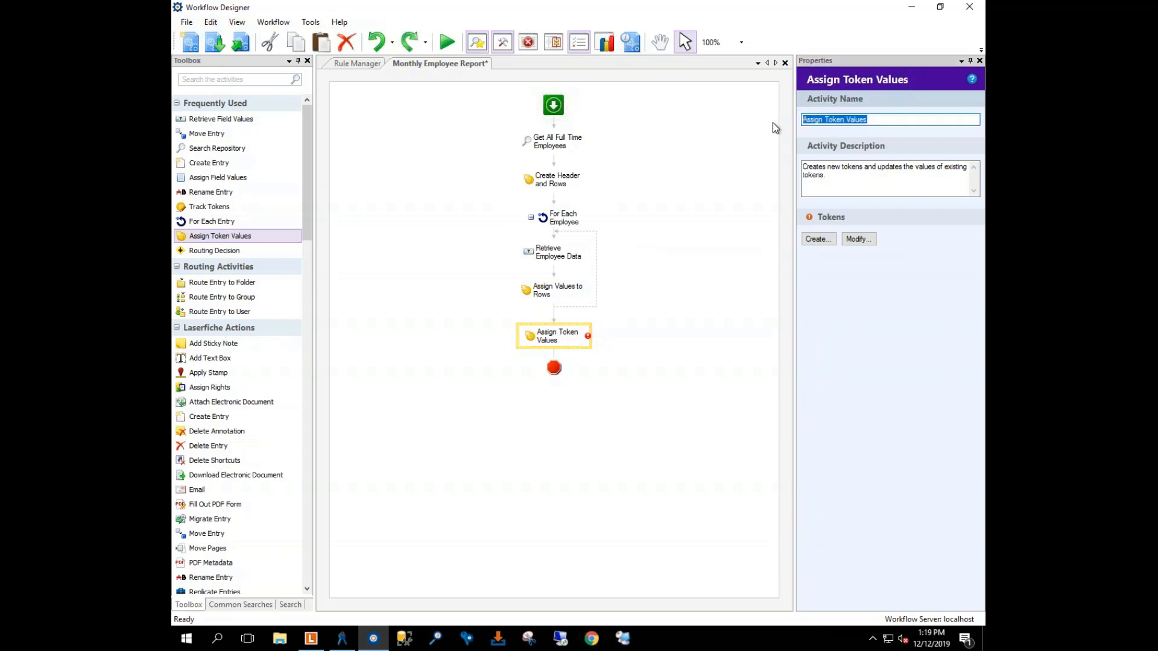
text(Create Table)
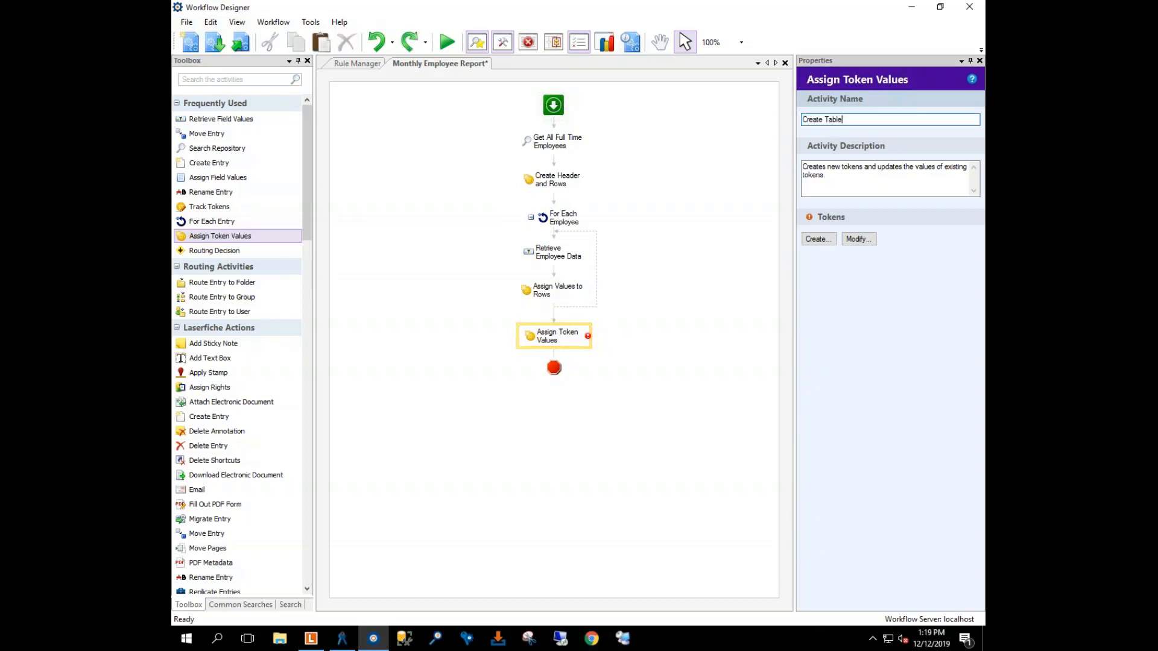
click(835, 181)
key(ctrl+a)
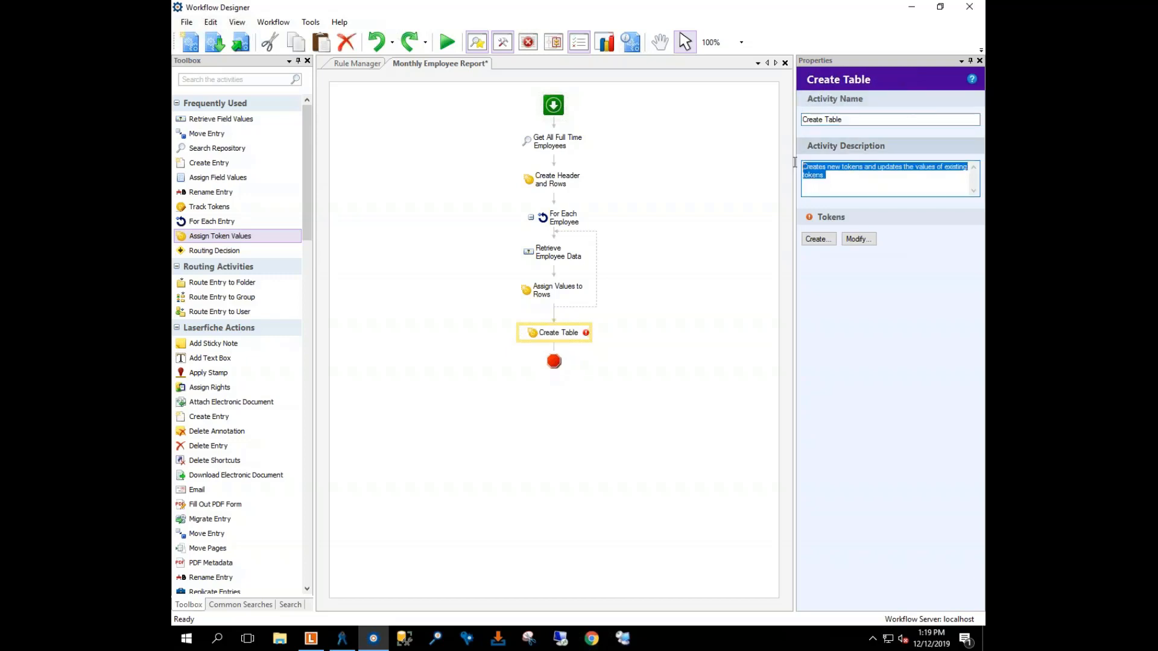
key(Delete)
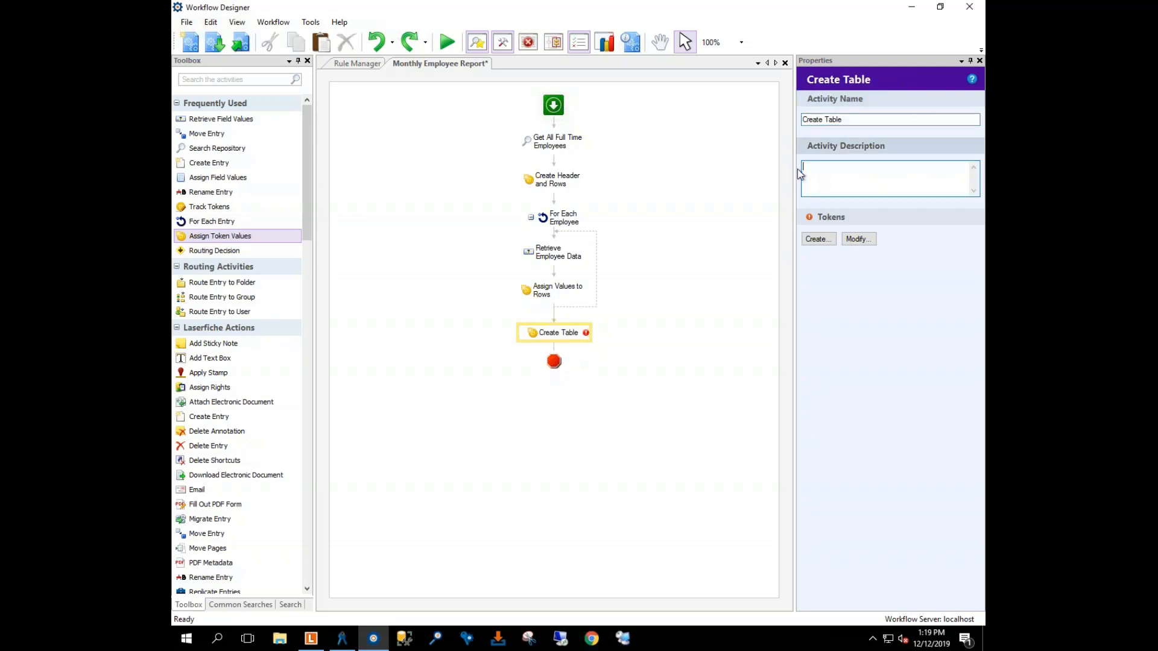
Step: Create a Final Table token whose value starts as <table></table>
click(818, 240)
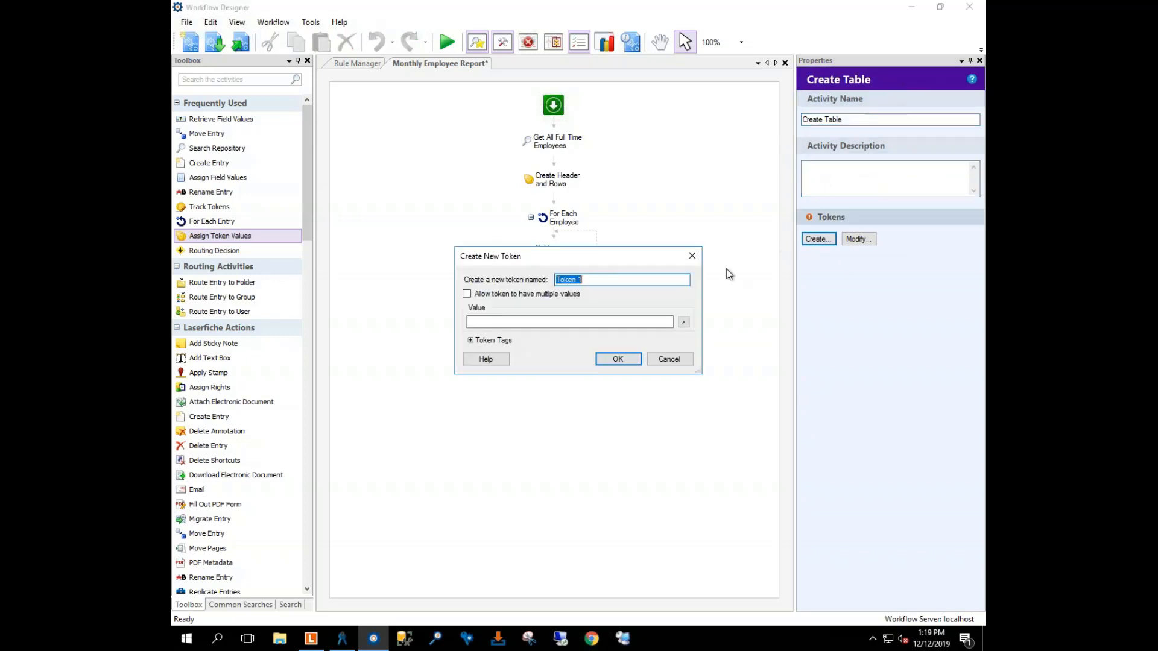
text(Final Table)
click(482, 322)
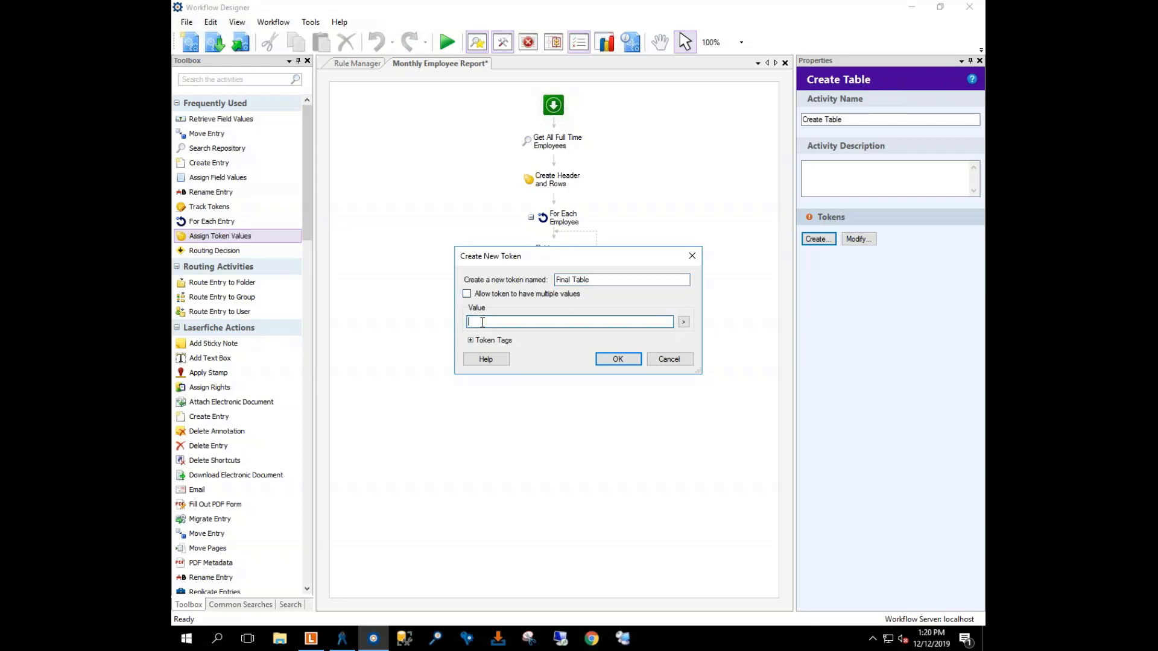
click(685, 322)
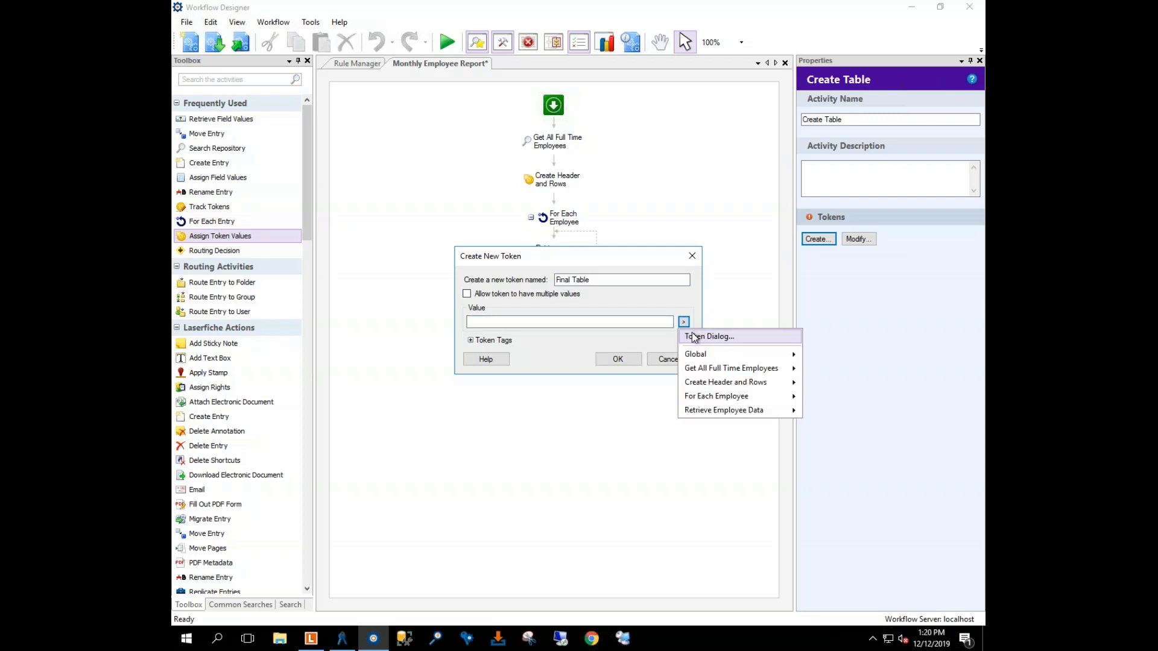
click(707, 336)
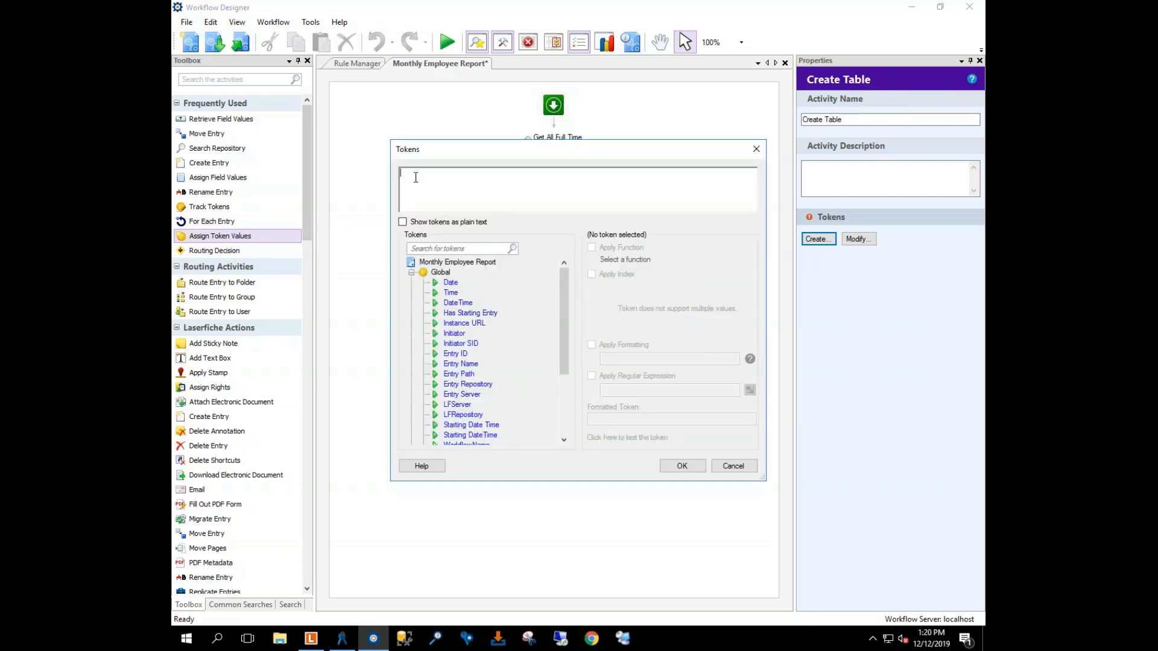
text(<table></tabel)
key(BackSpace)
key(BackSpace)
text(le>)
Step: Insert the Headers and Rows tokens from Create Header and Rows between the table tags
click(423, 173)
click(412, 273)
click(412, 293)
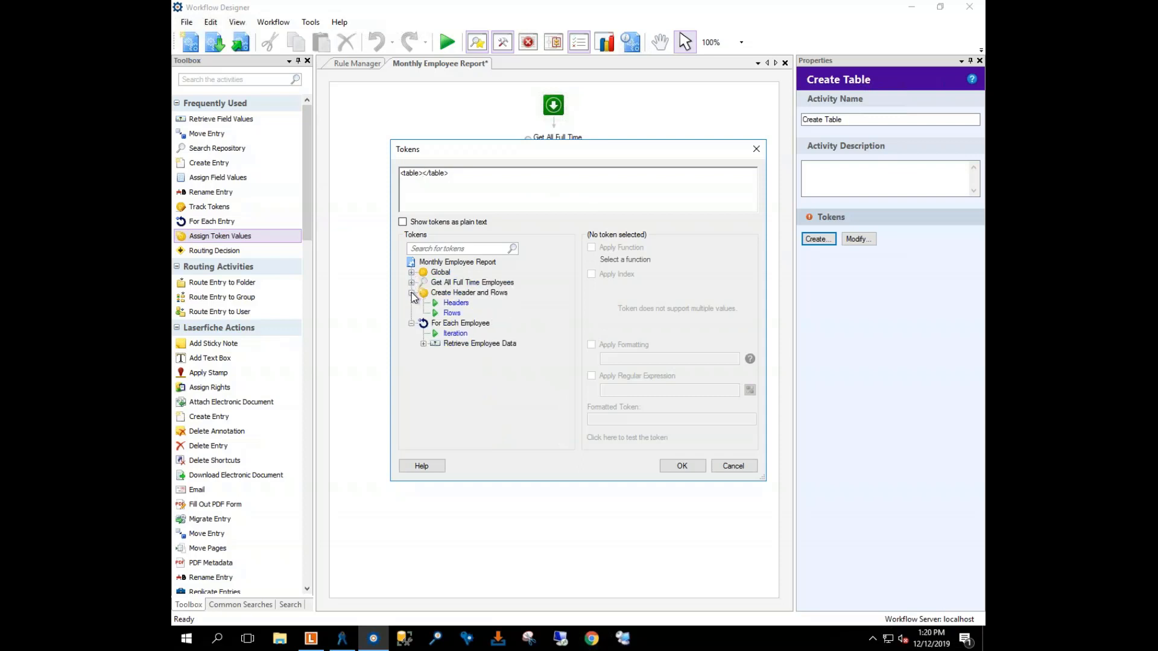
drag(442, 302, 448, 180)
double_click(449, 314)
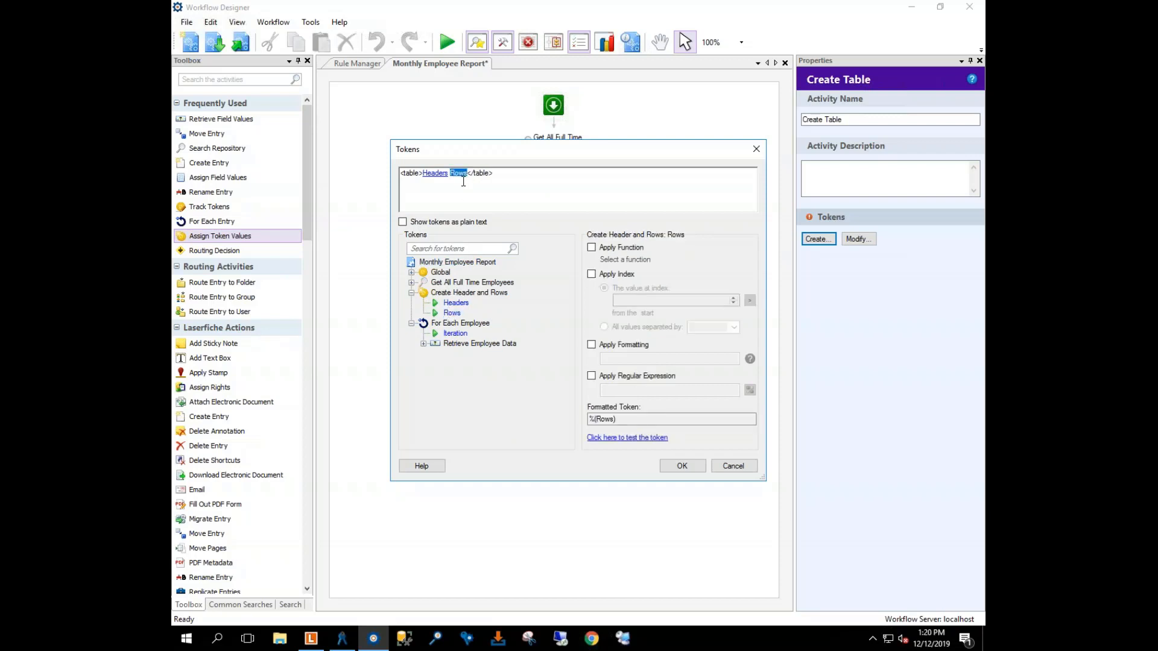
click(437, 174)
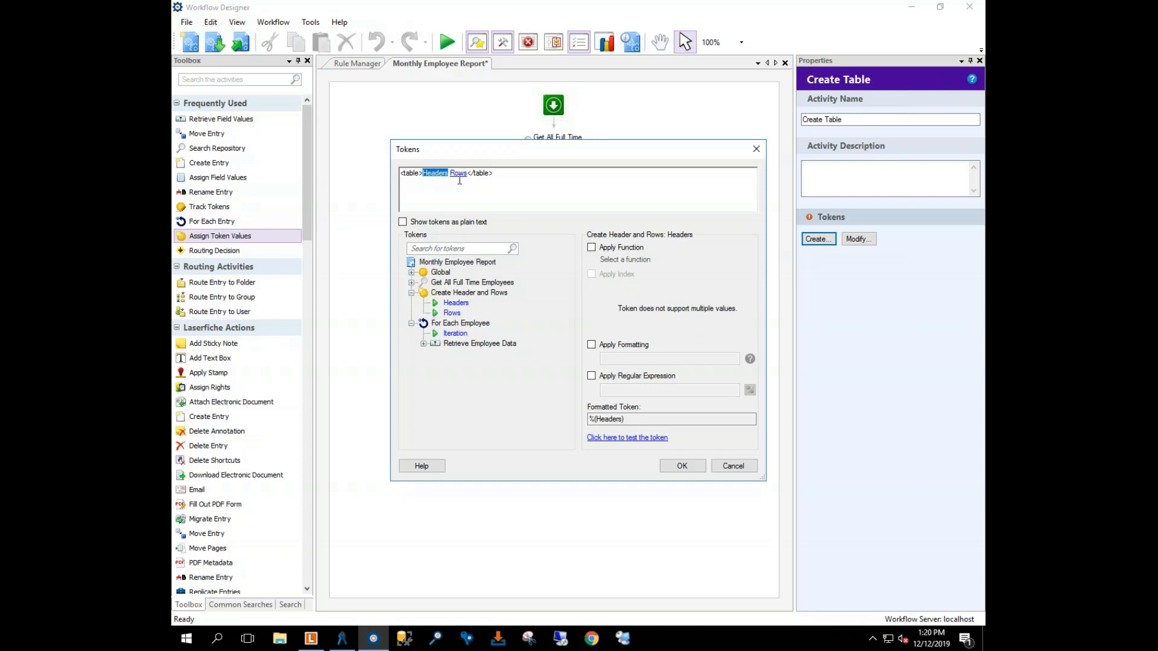
click(459, 174)
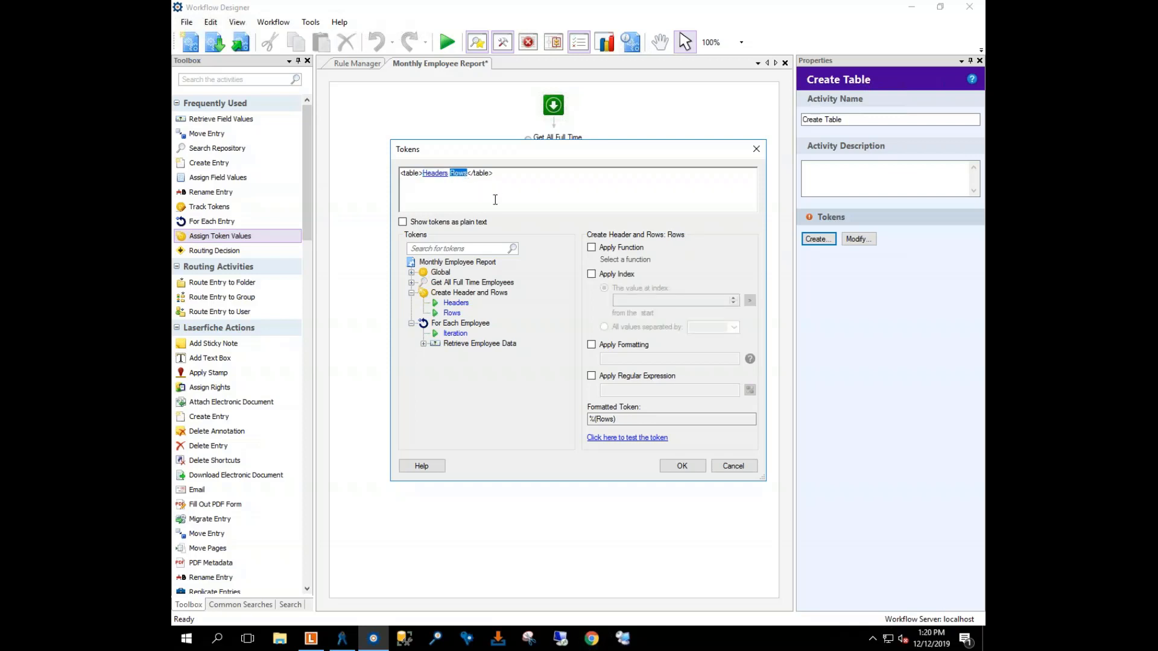
Step: Index Rows to output all values separated by Space, giving <table>%(Headers) %(Rows#[ ]#)</table>
click(594, 275)
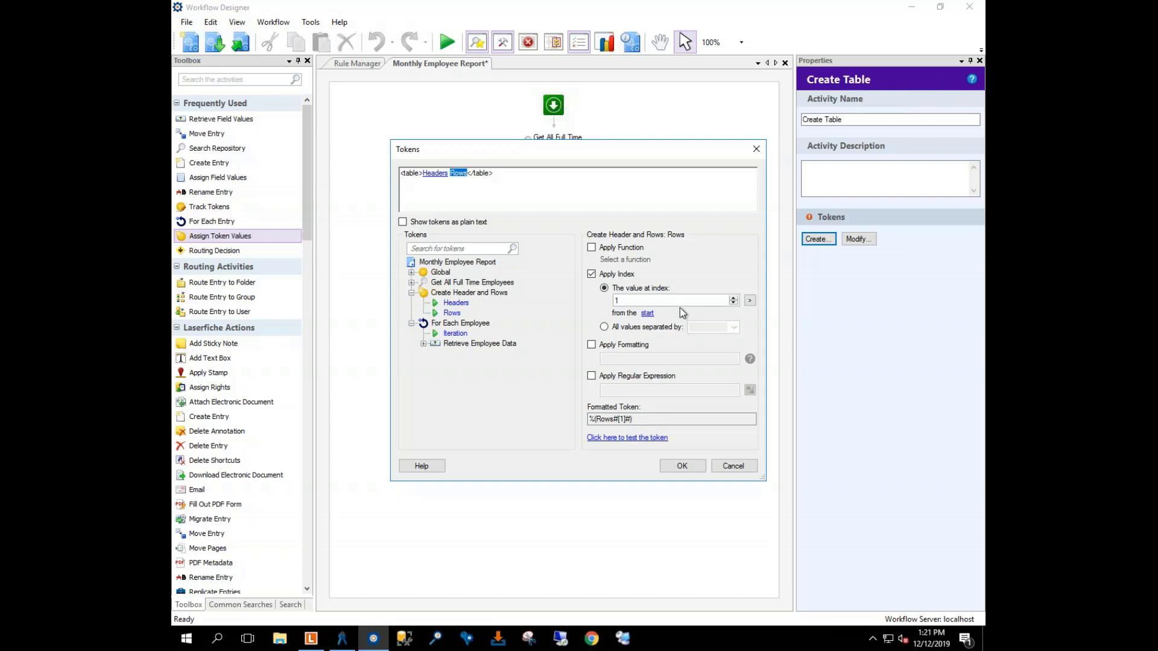
click(604, 327)
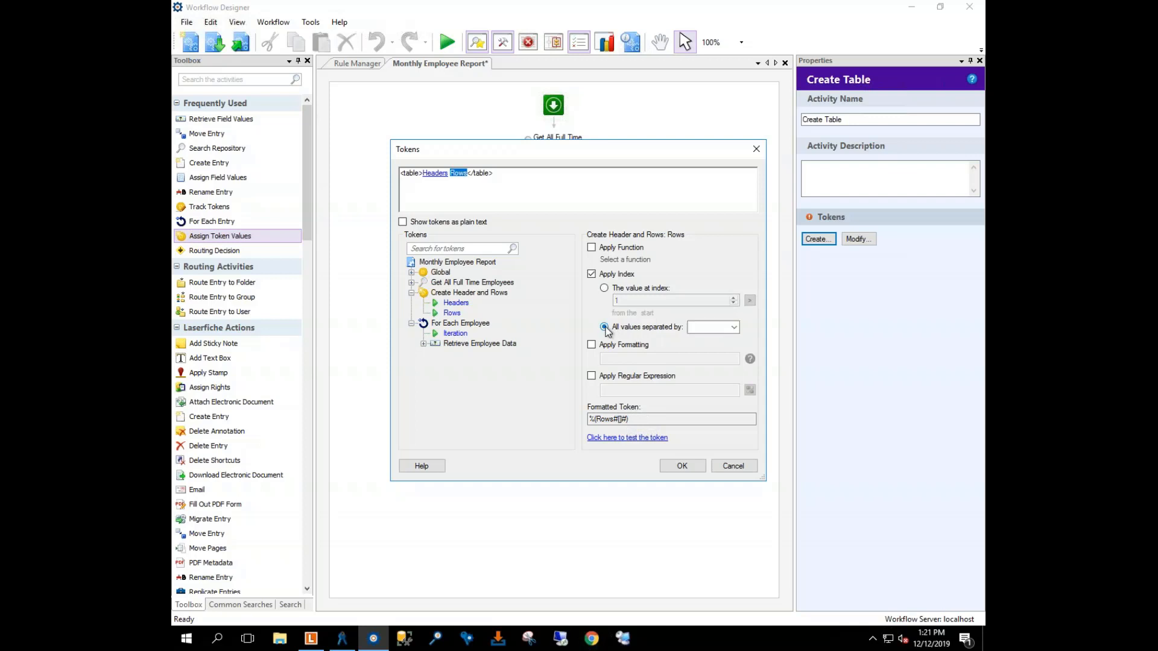
click(734, 327)
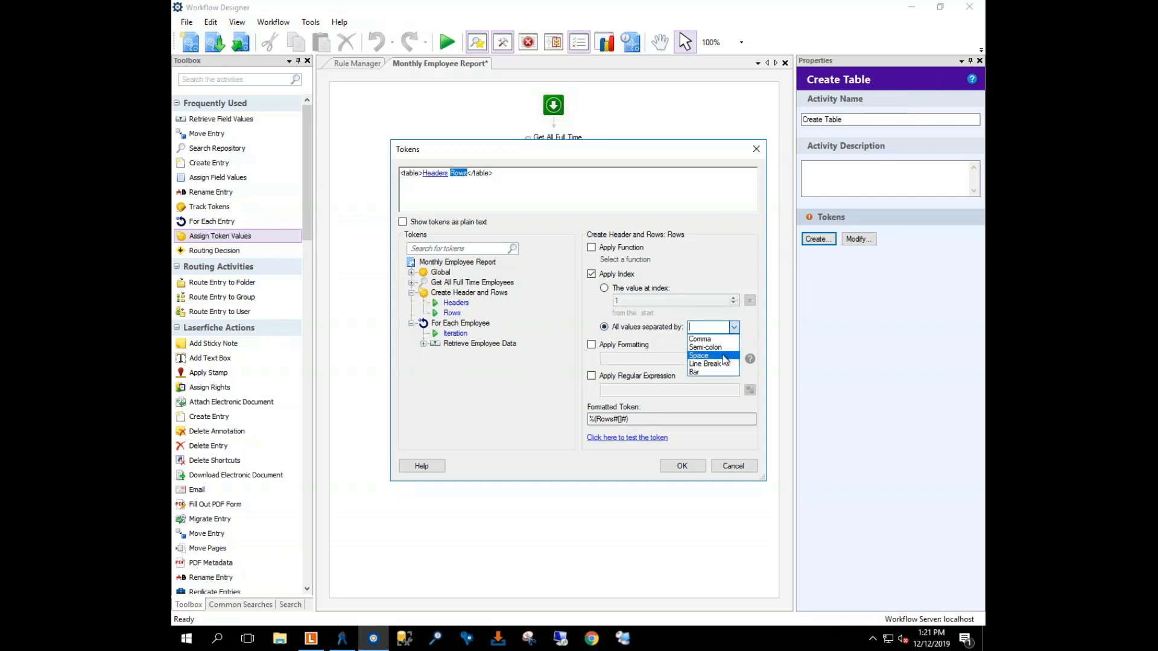
click(723, 356)
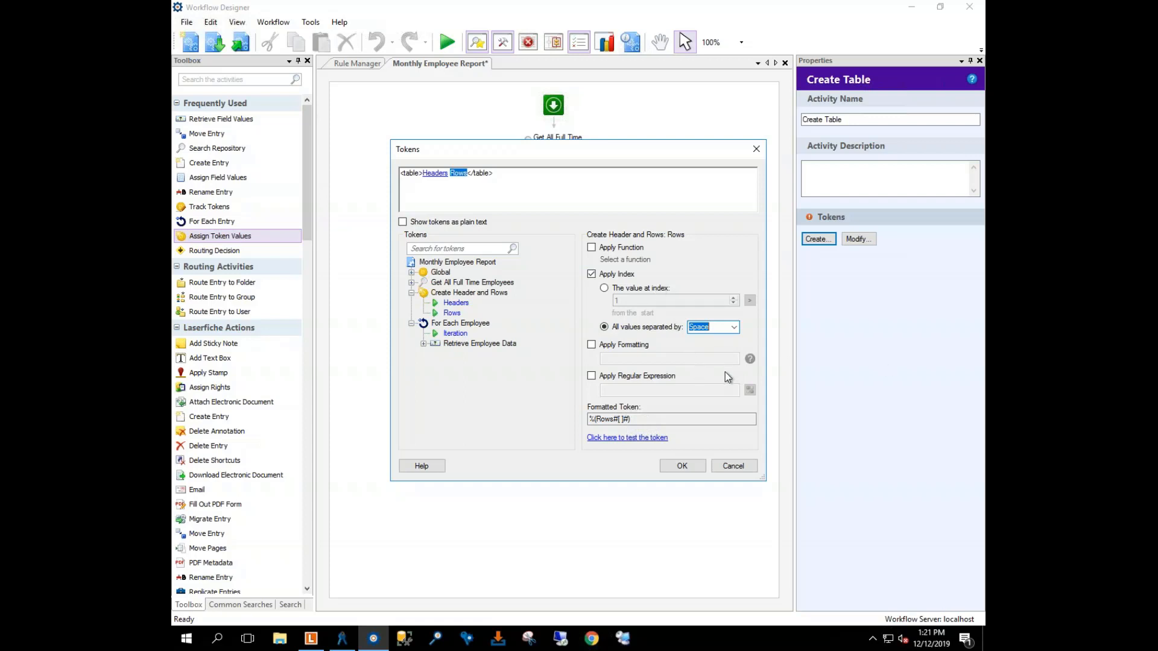
click(688, 470)
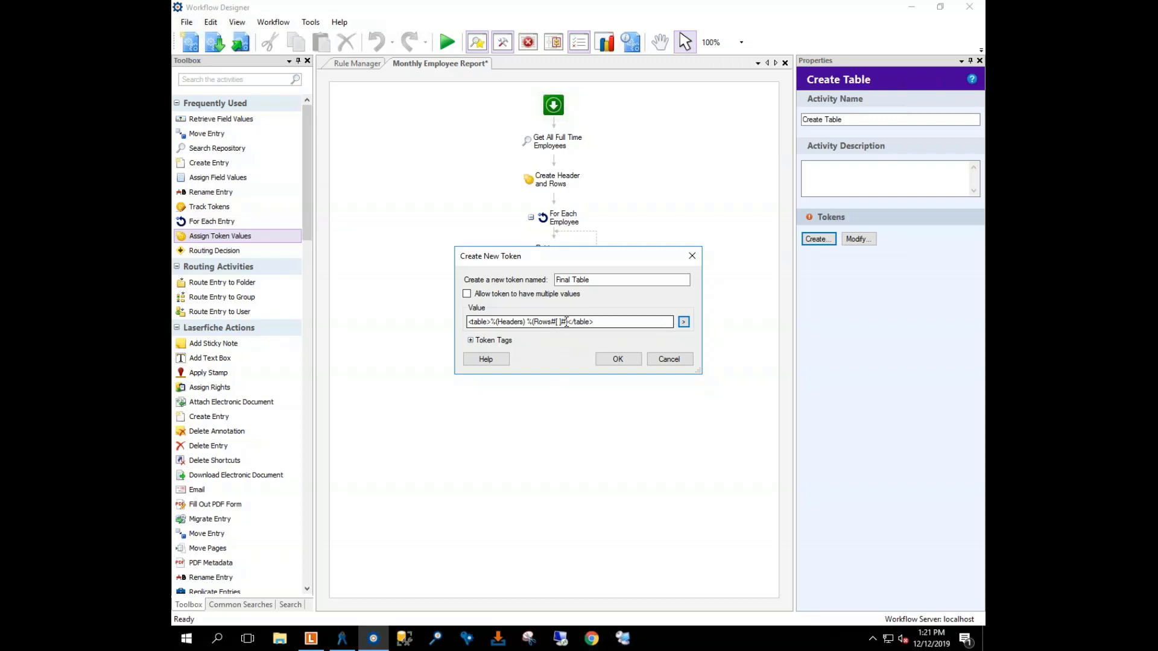
Step: Save the Final Table token and filter the Toolbox activities by 'email'
click(617, 360)
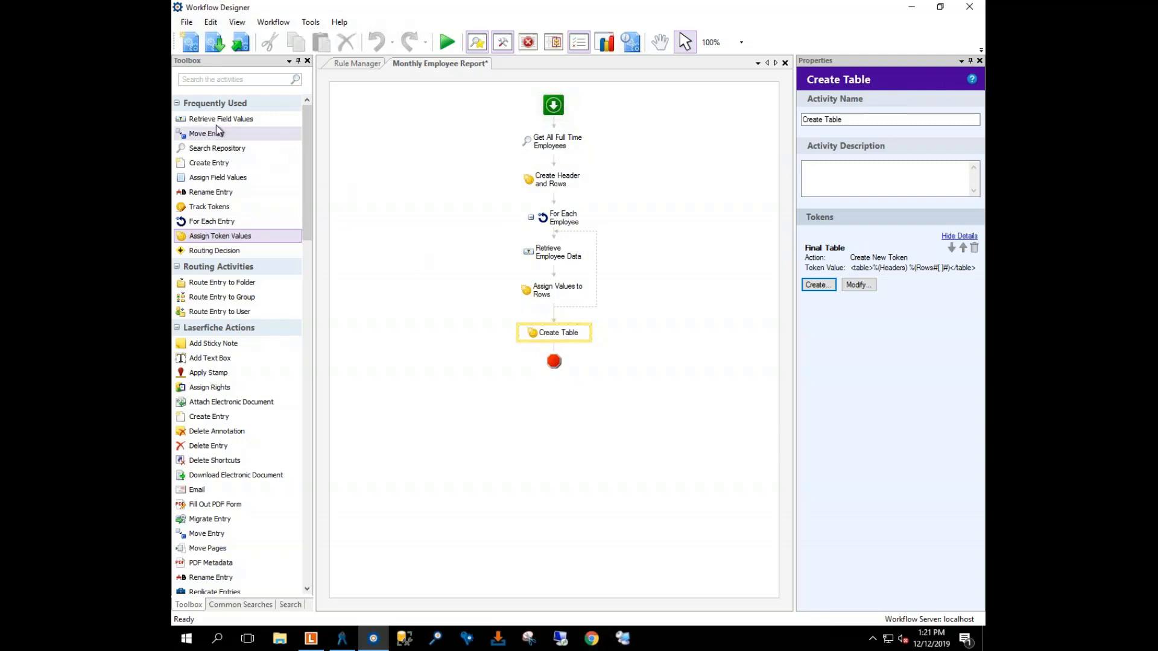
click(203, 80)
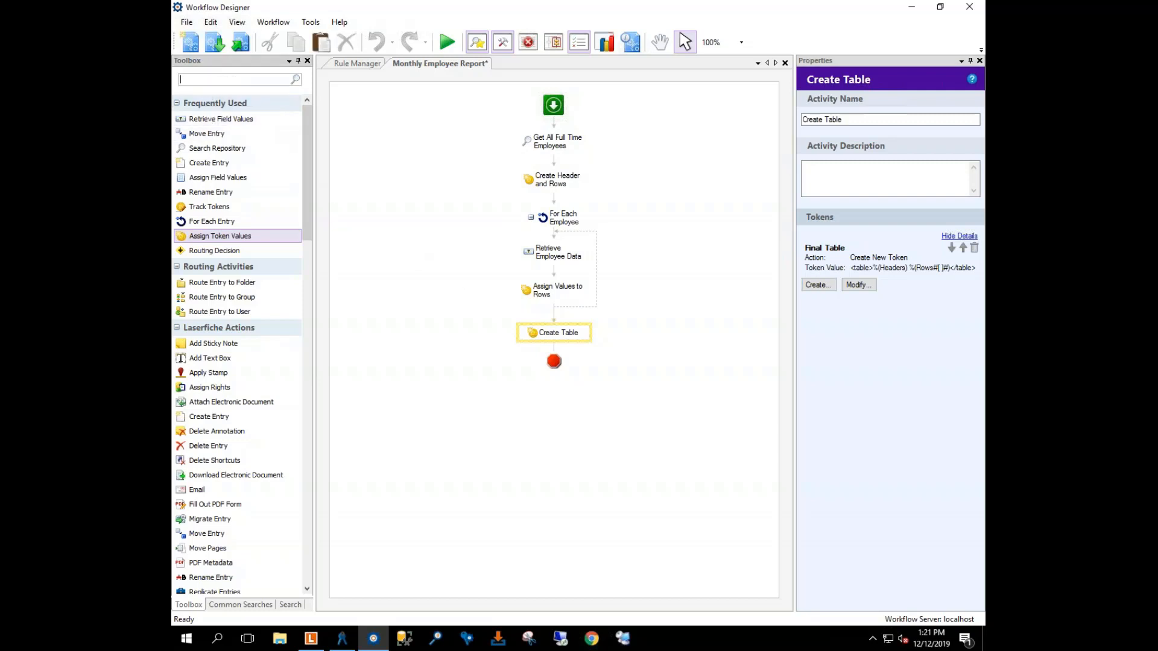
text(email)
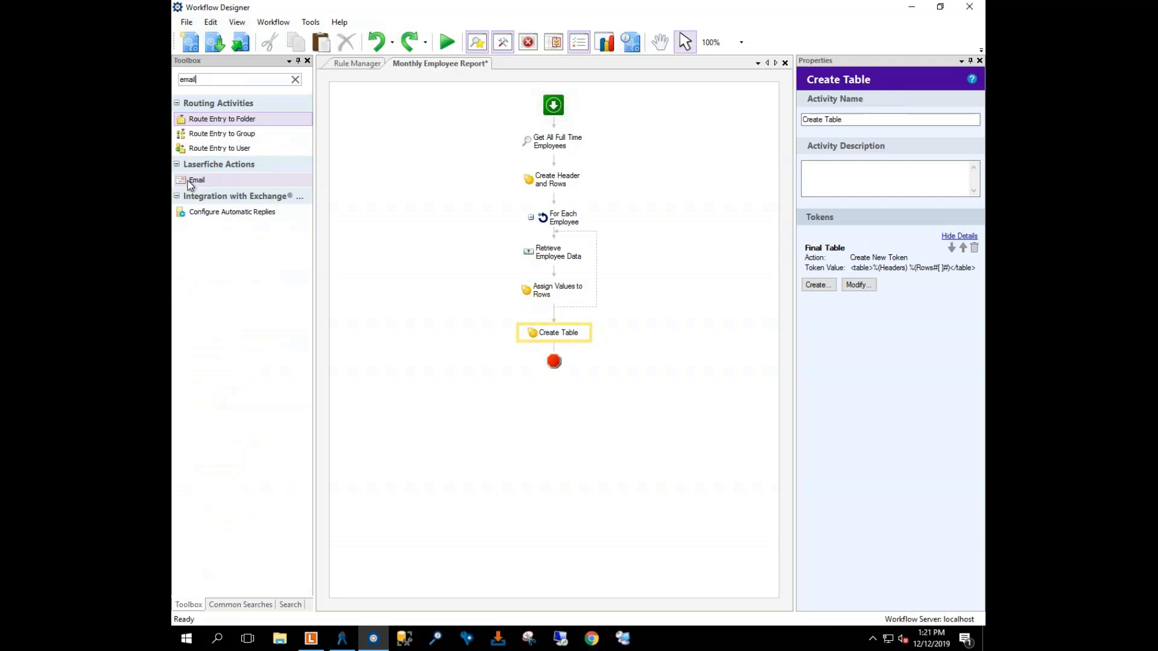
Step: Place the Email activity from Laserfiche Actions directly below Create Table
drag(187, 180, 568, 357)
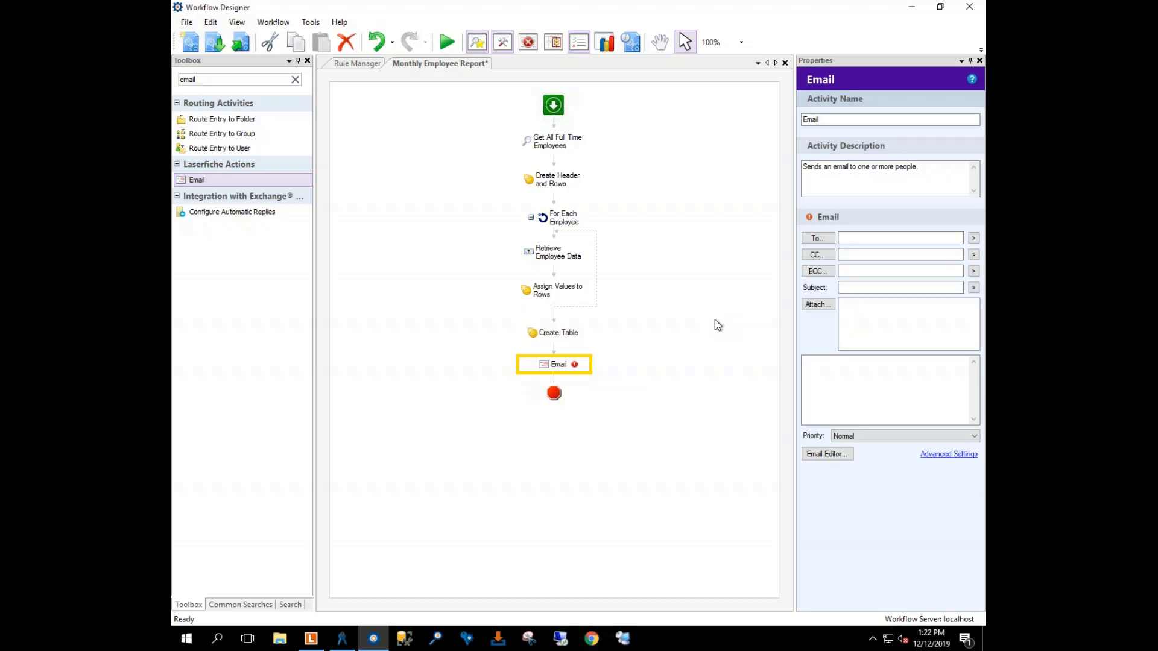
Step: Rename the email activity to 'Email Report' and delete its default description
click(826, 119)
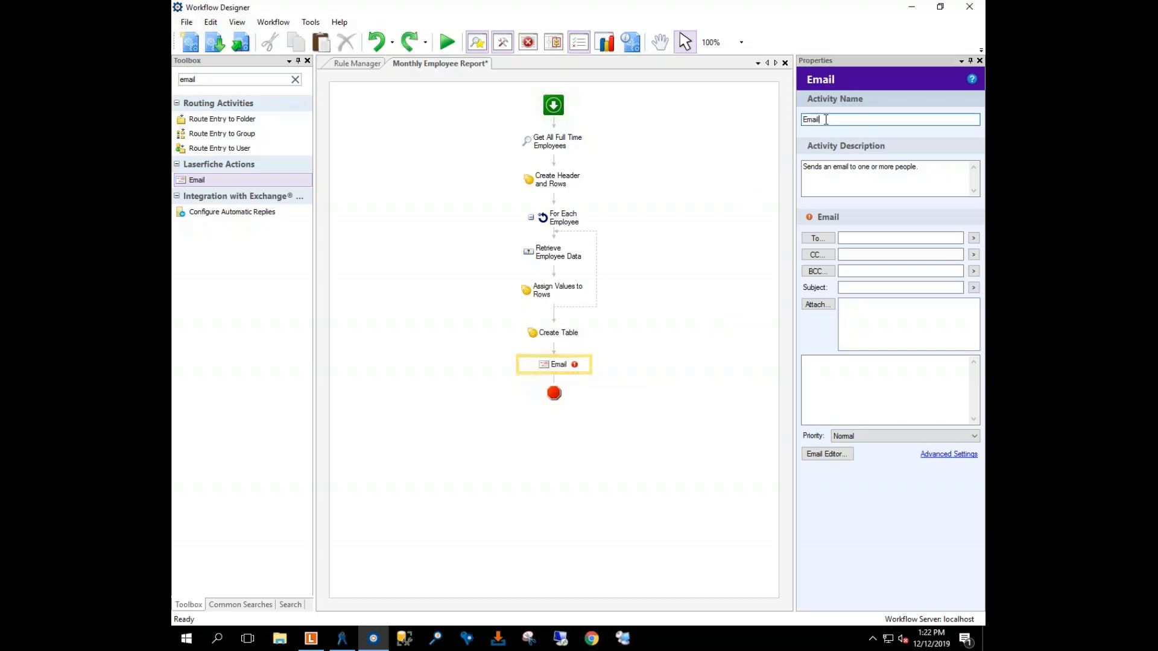
text(Report)
click(865, 193)
key(ctrl+a)
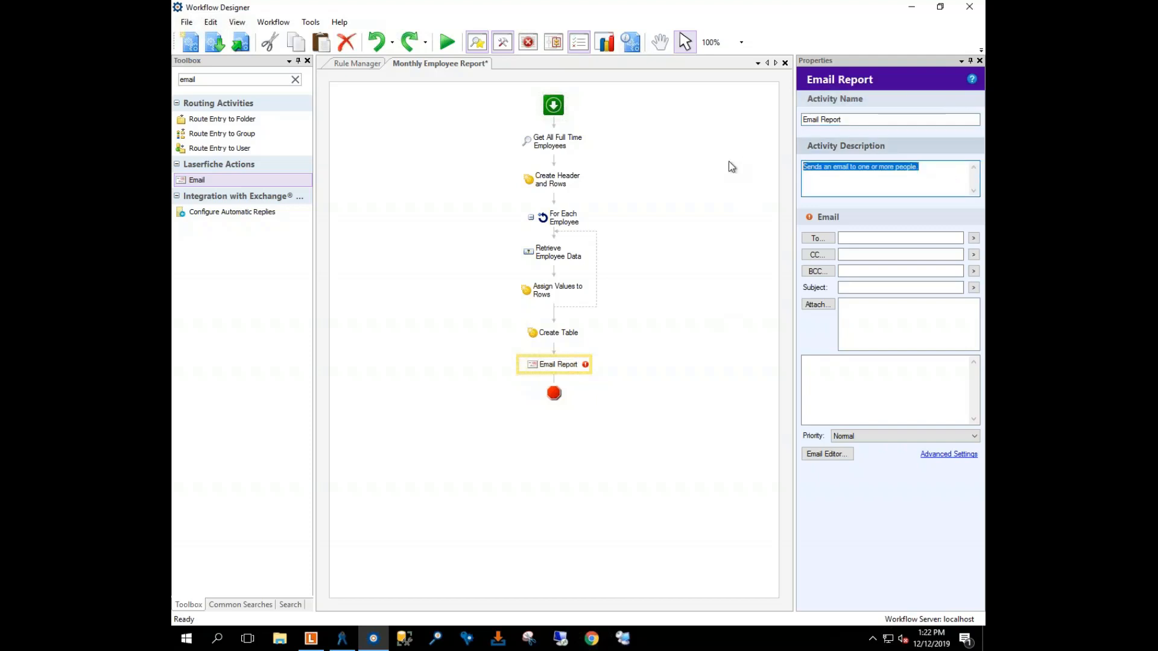
key(BackSpace)
Step: Enter the recipient's e-mail address and the subject 'Monthly Employee Report'
click(867, 237)
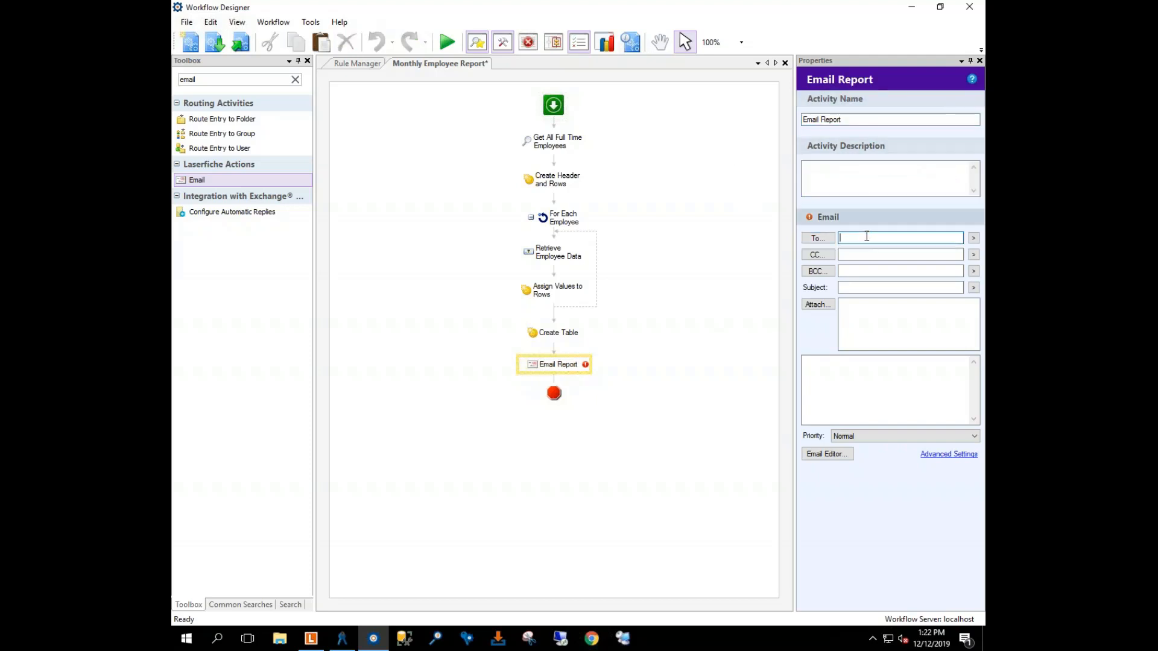
click(871, 287)
text(Montly)
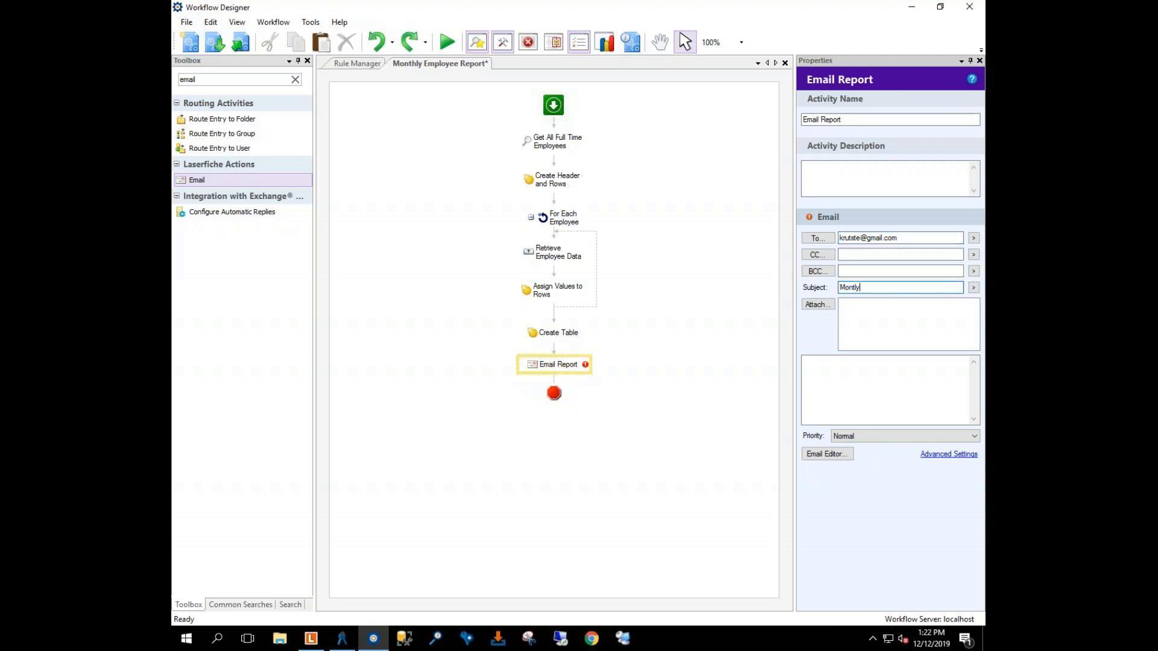
key(BackSpace)
key(BackSpace)
text(hly Employee Report)
click(881, 375)
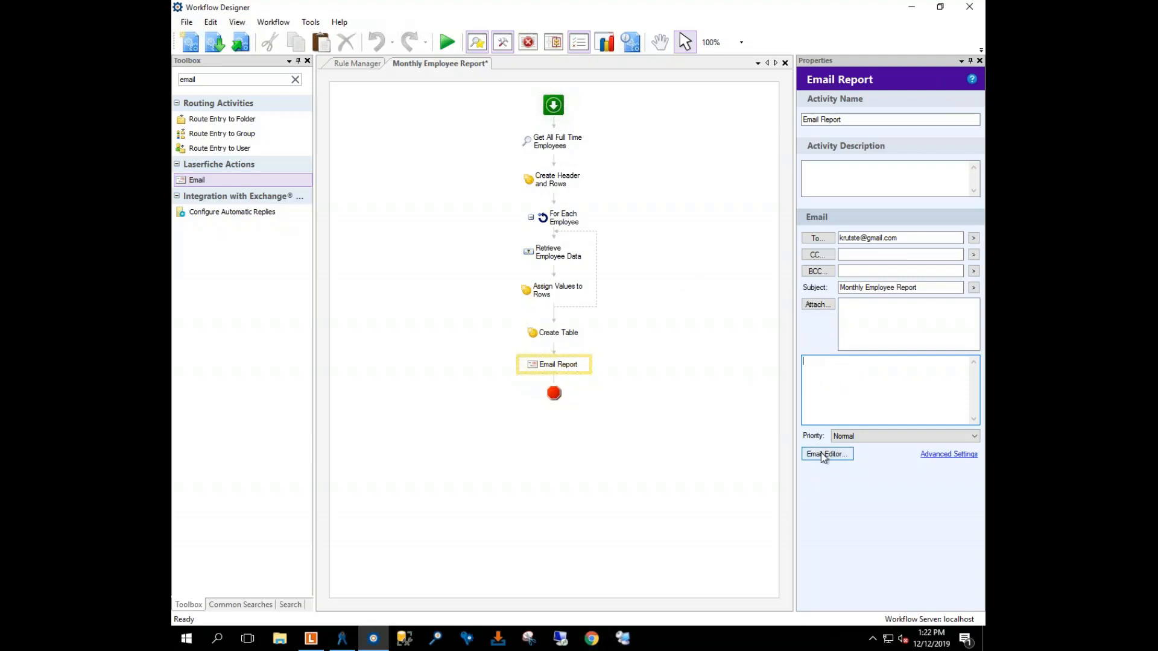
Step: Insert Create Table's Final Table token into the message body, formatted as HTML
click(841, 456)
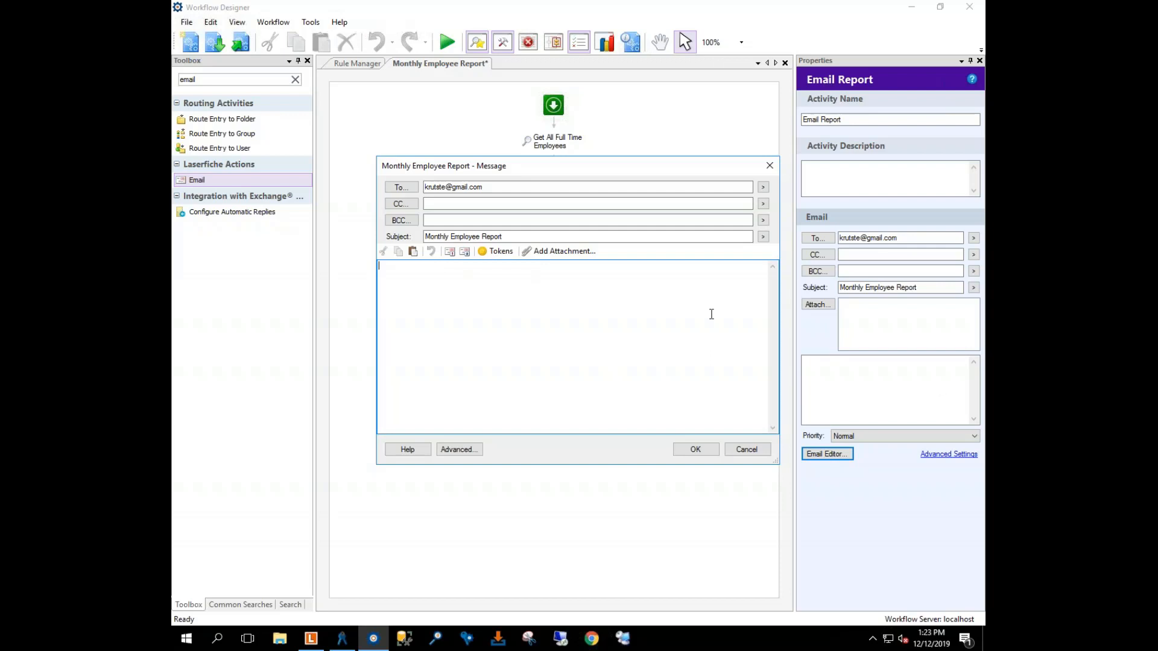
click(490, 252)
click(412, 273)
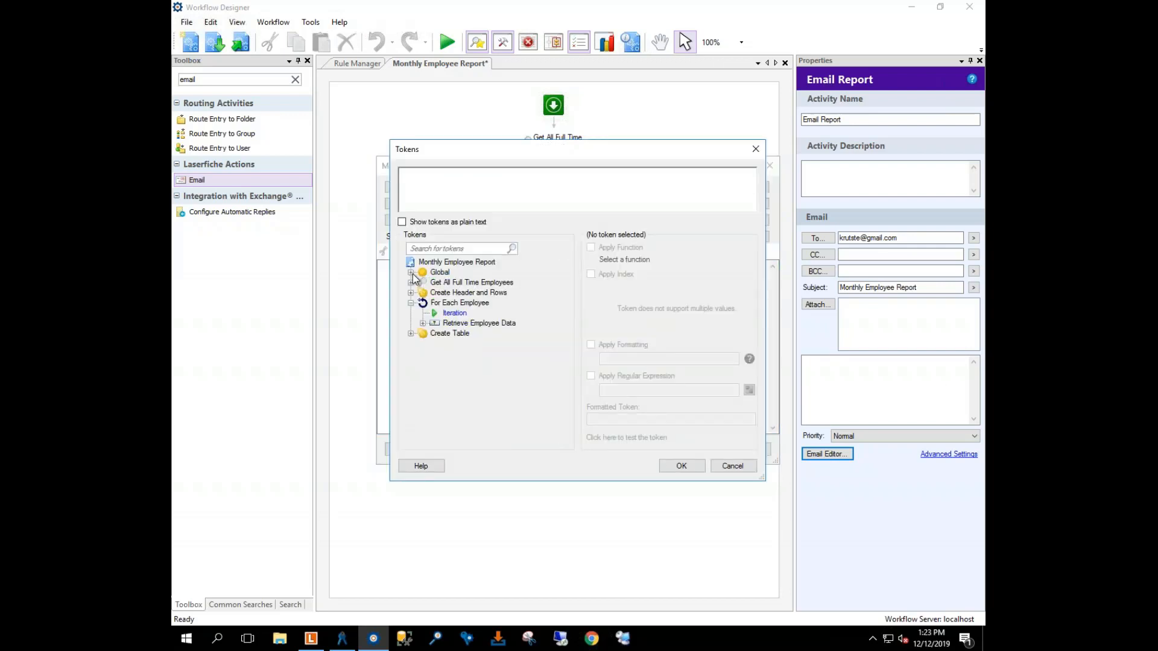
double_click(446, 335)
click(457, 346)
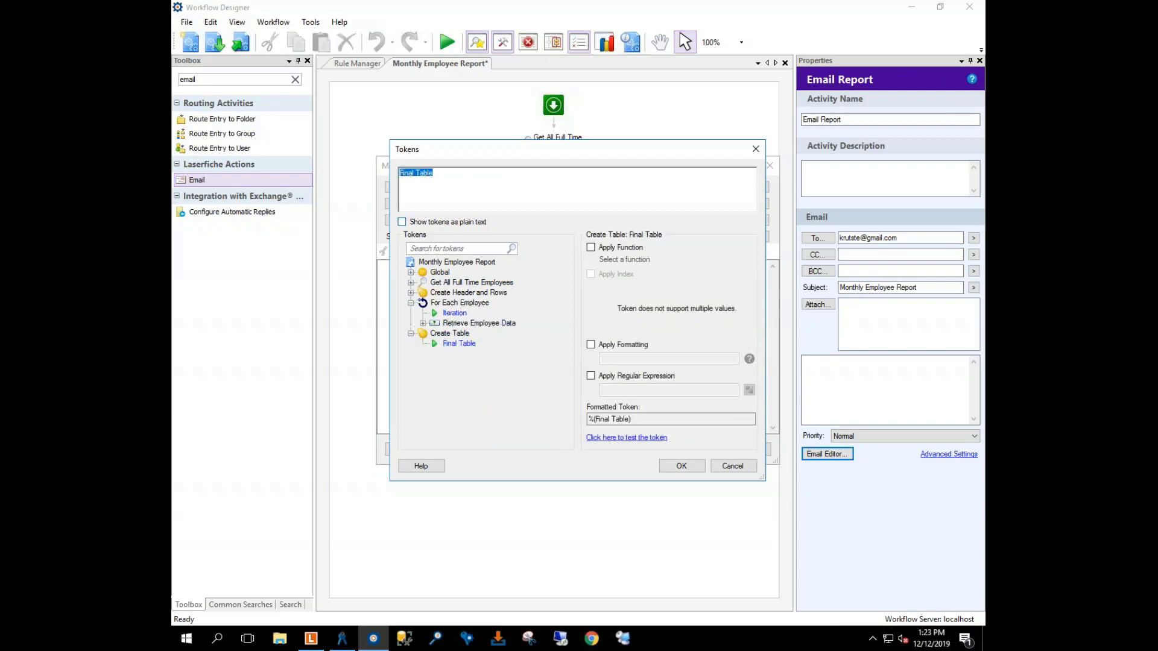
click(458, 185)
click(418, 174)
click(592, 345)
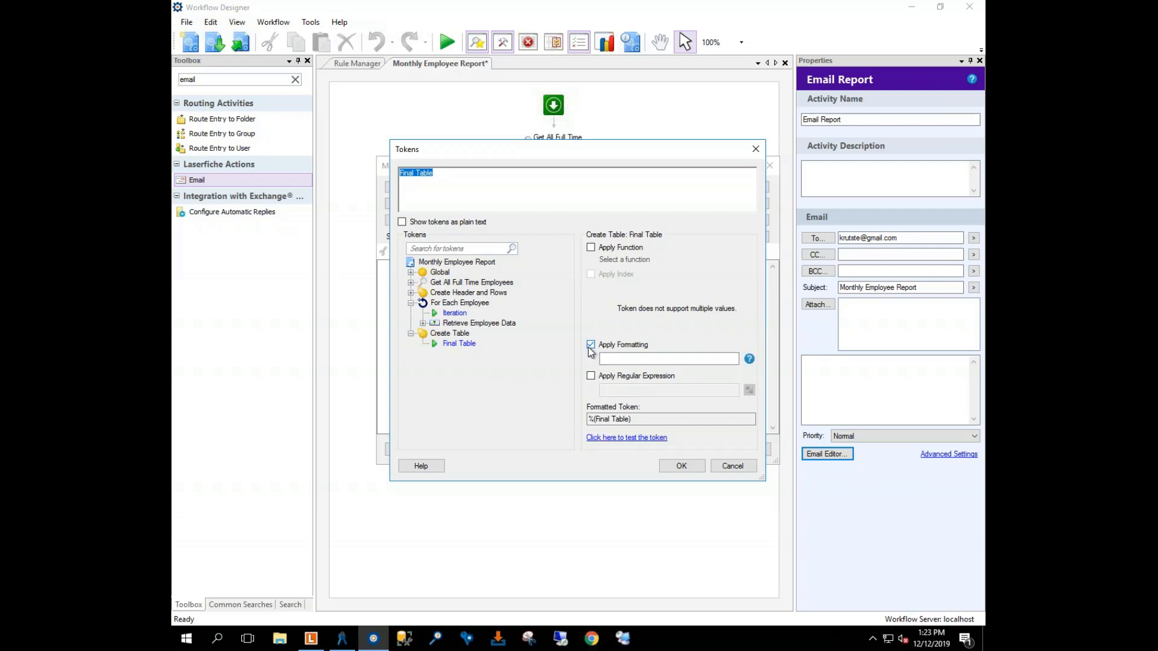
click(613, 358)
text(HTML)
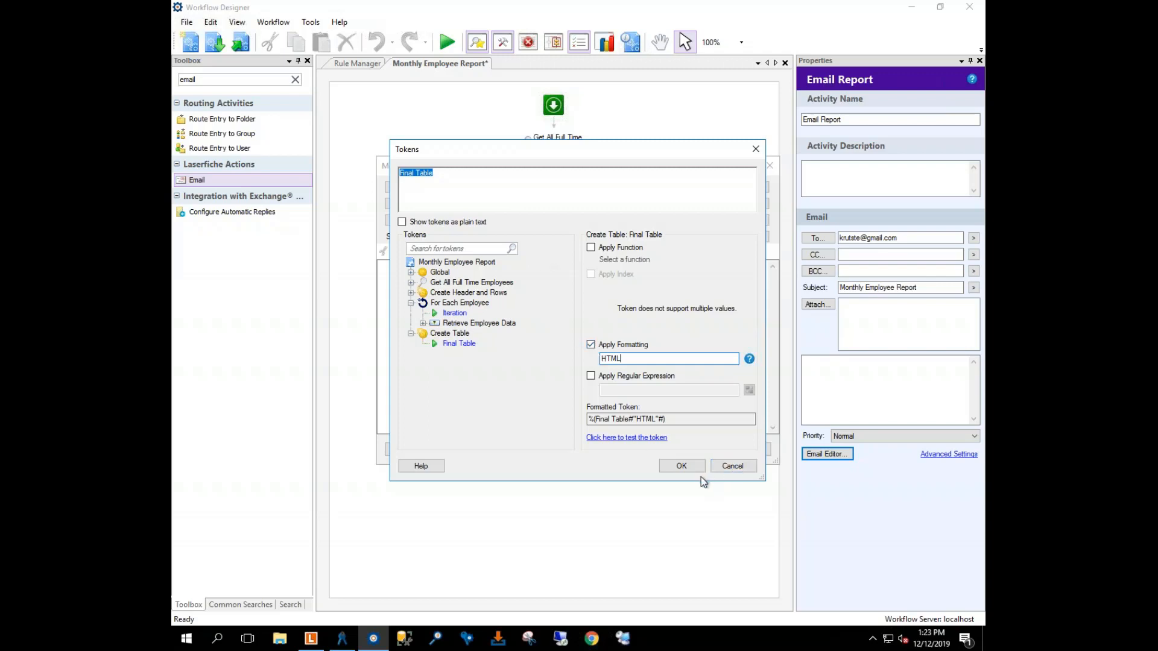
click(682, 466)
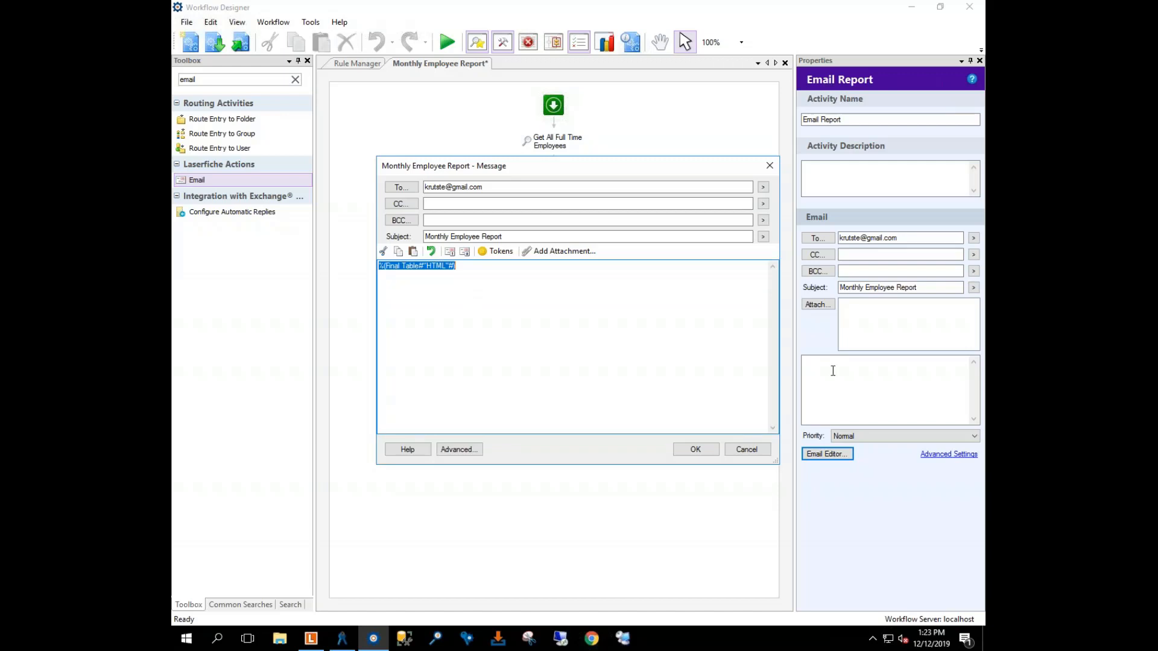
click(702, 449)
Step: Try publishing, dismiss the no-starting-rule prompt, and review each activity's settings
click(240, 42)
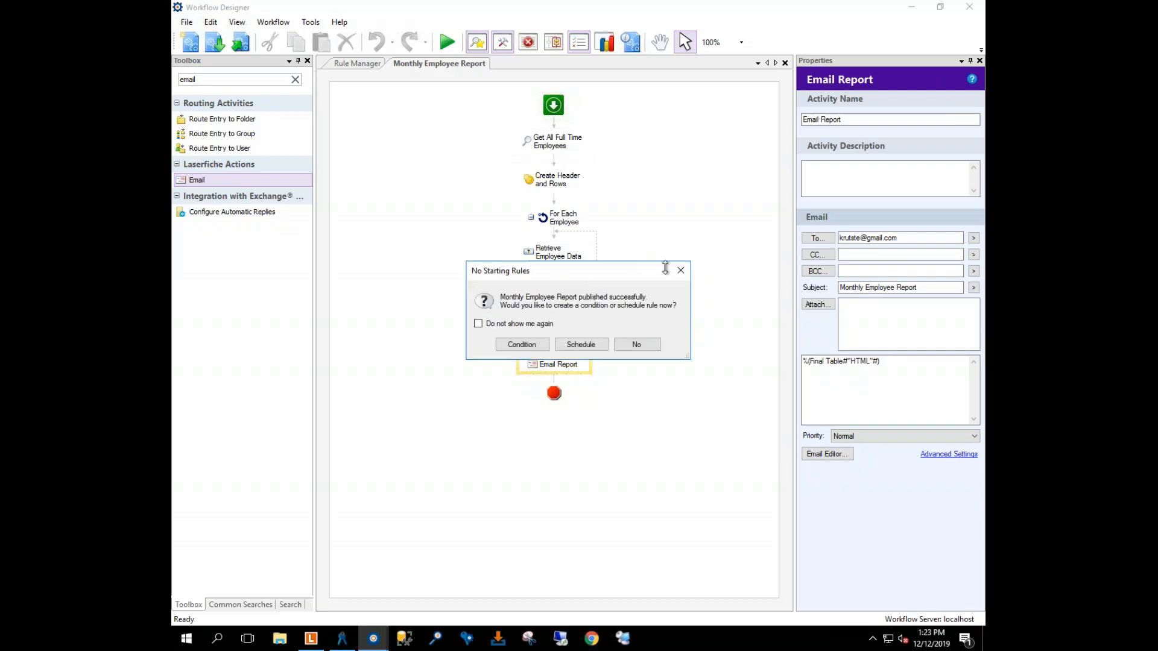
click(680, 270)
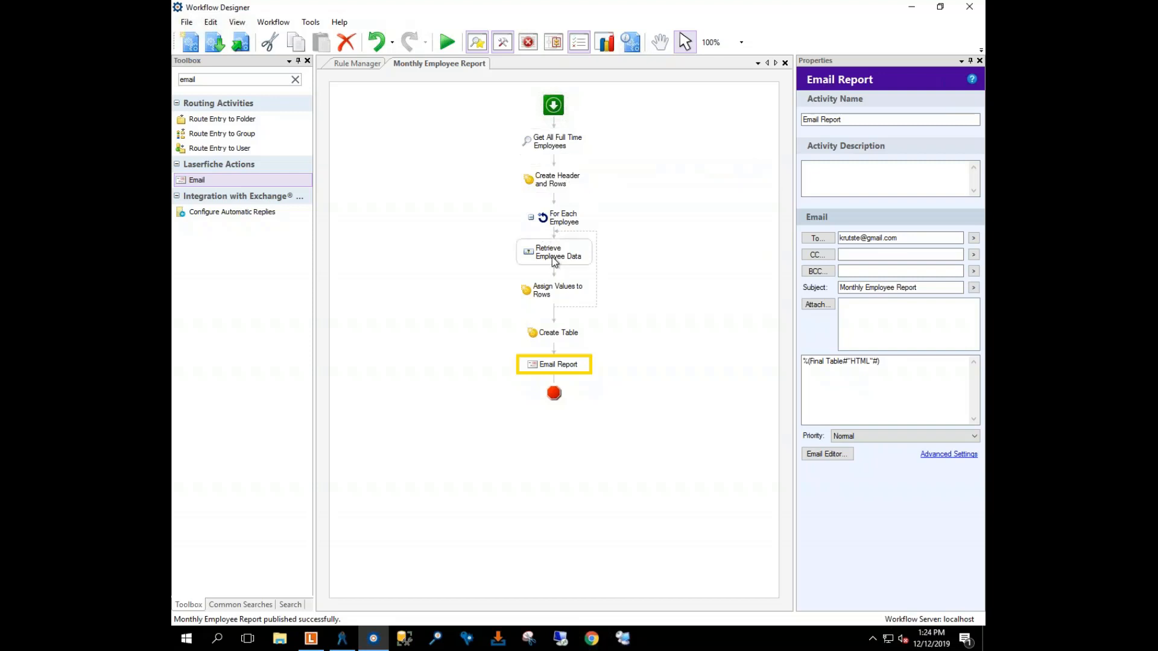
click(550, 294)
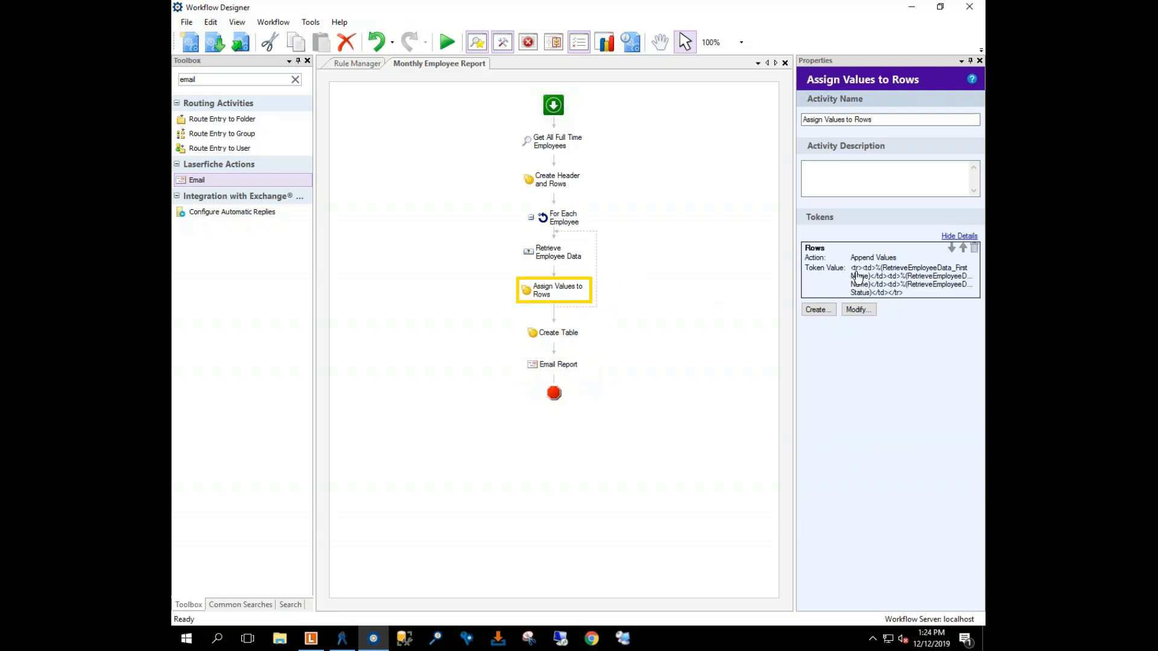
click(561, 332)
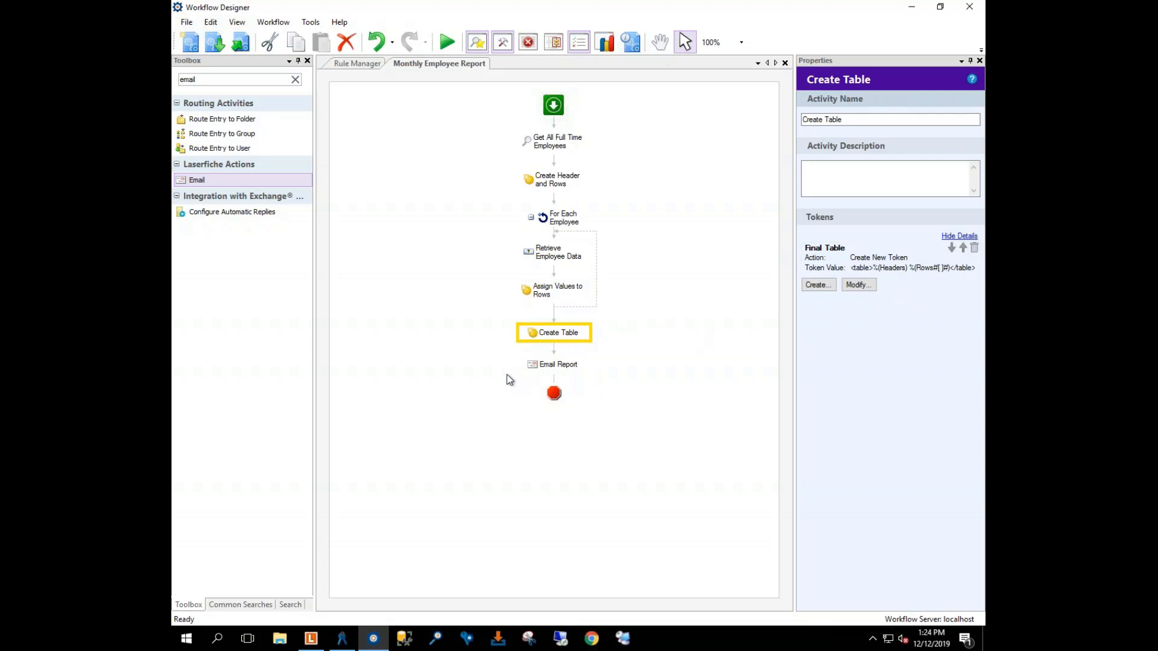
click(552, 366)
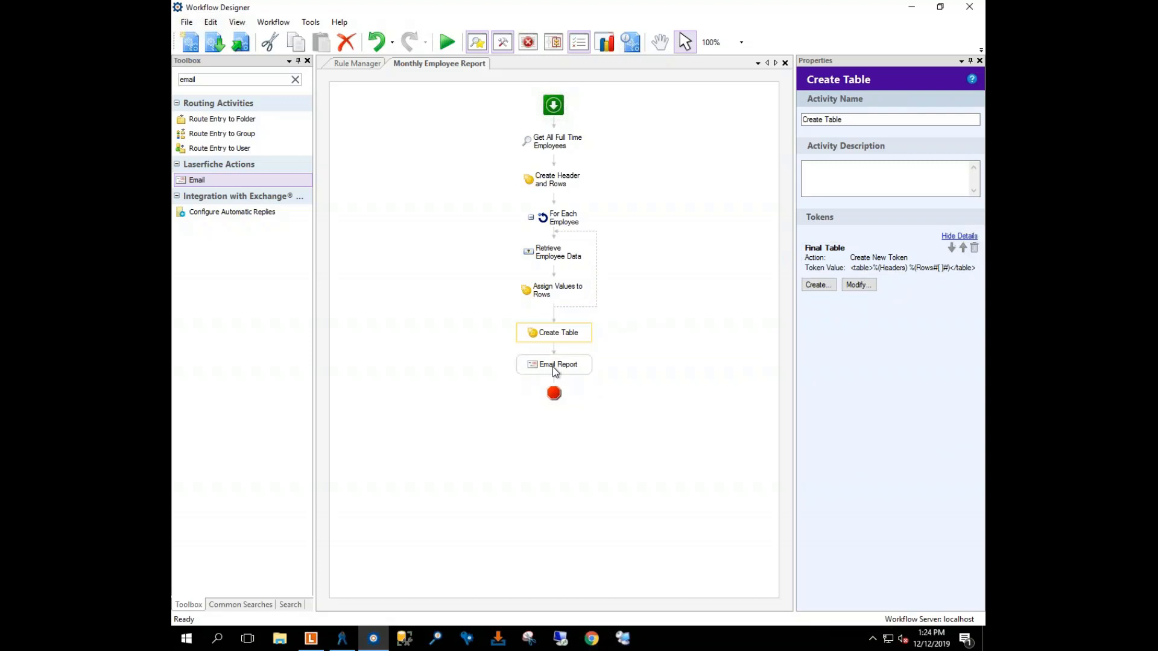
click(395, 257)
Step: Publish the workflow again successfully and reopen the Rule Manager
click(241, 42)
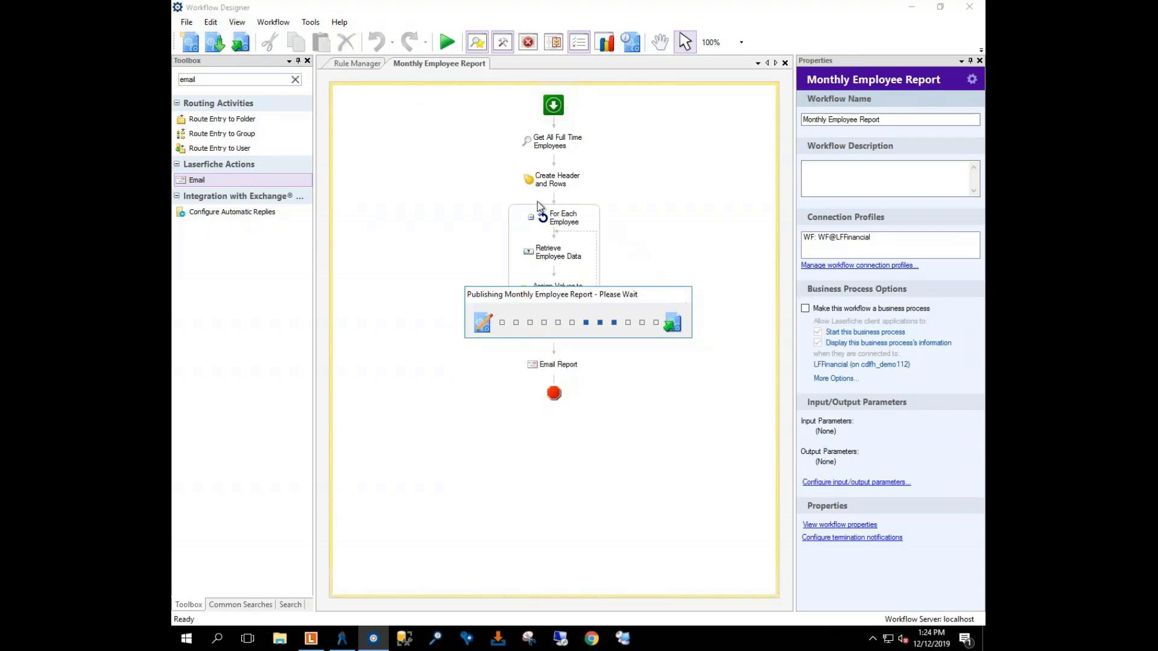
click(648, 365)
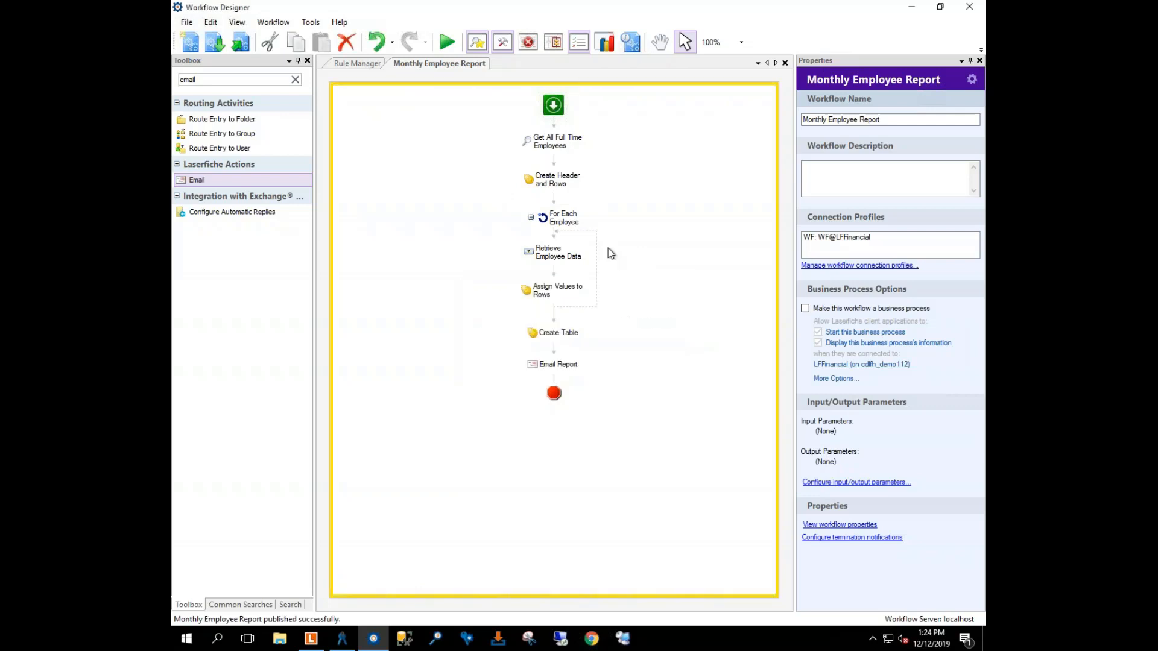
click(578, 43)
click(579, 43)
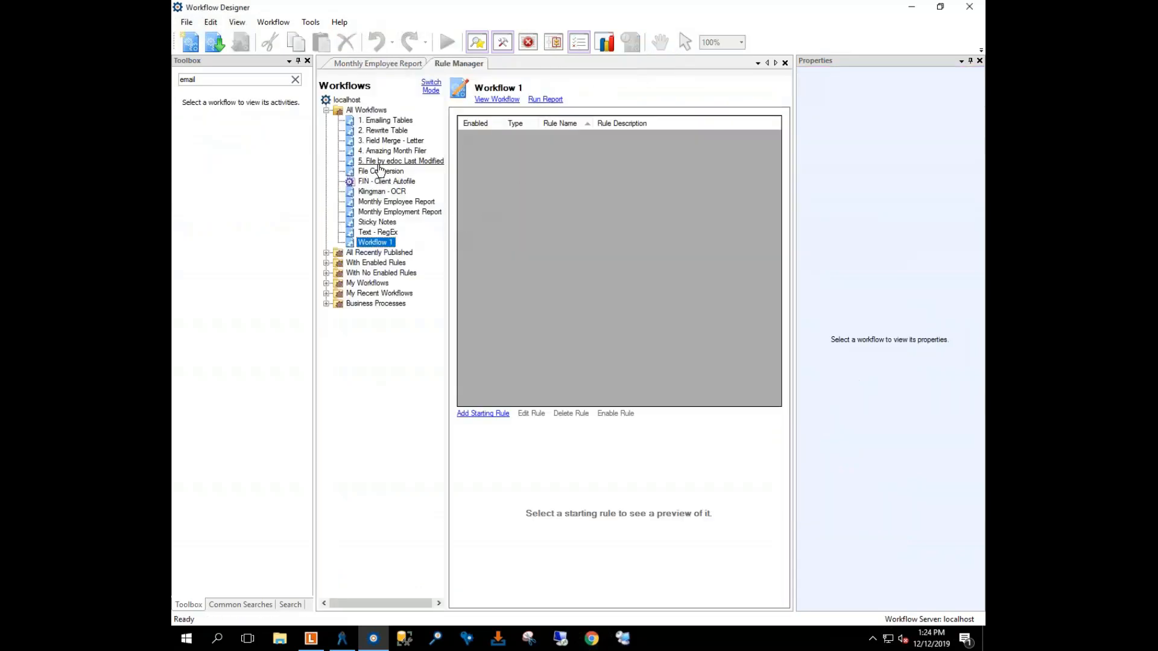
Step: Start a starting rule for Monthly Employee Report, after abandoning one for the wrong workflow
click(391, 213)
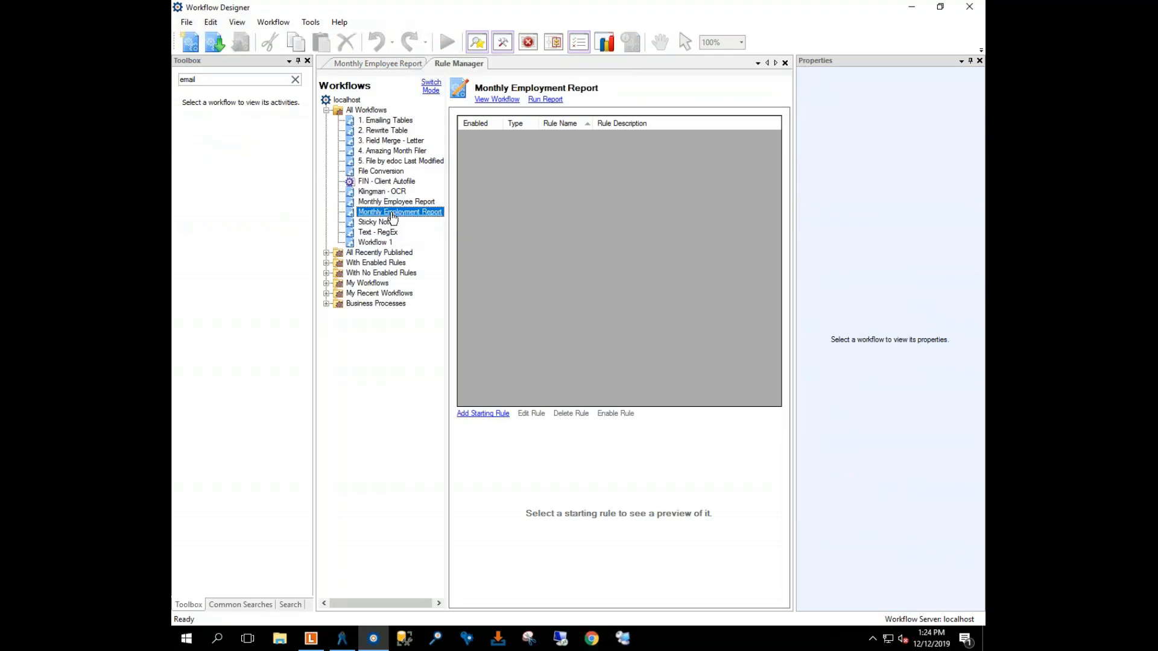
click(482, 414)
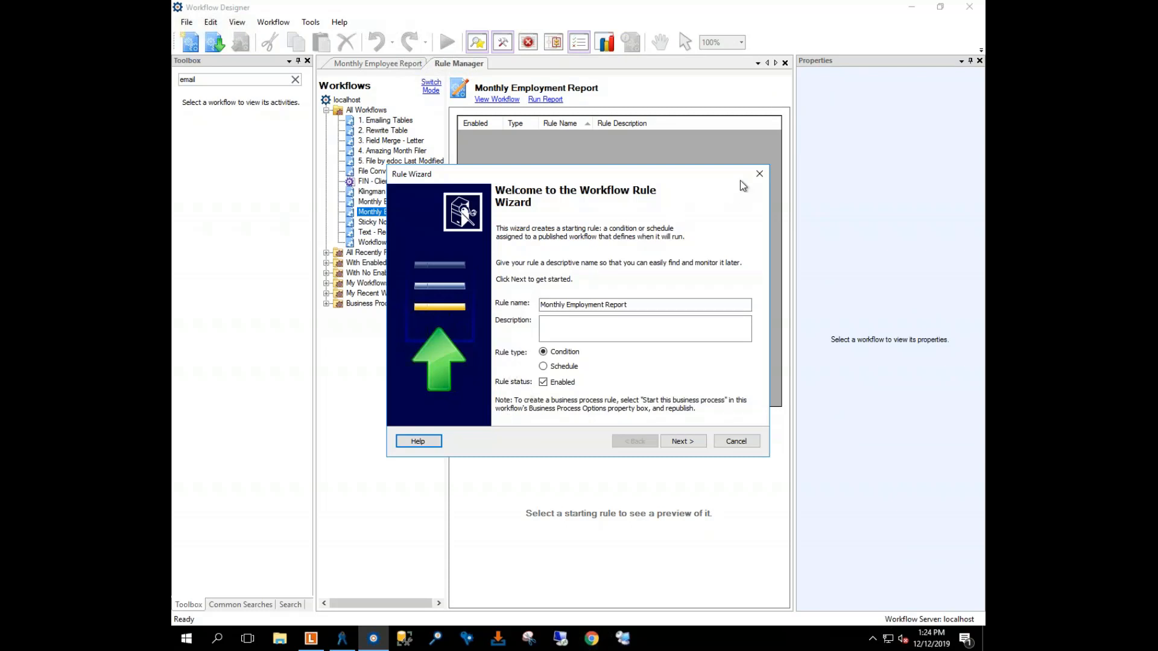
click(759, 174)
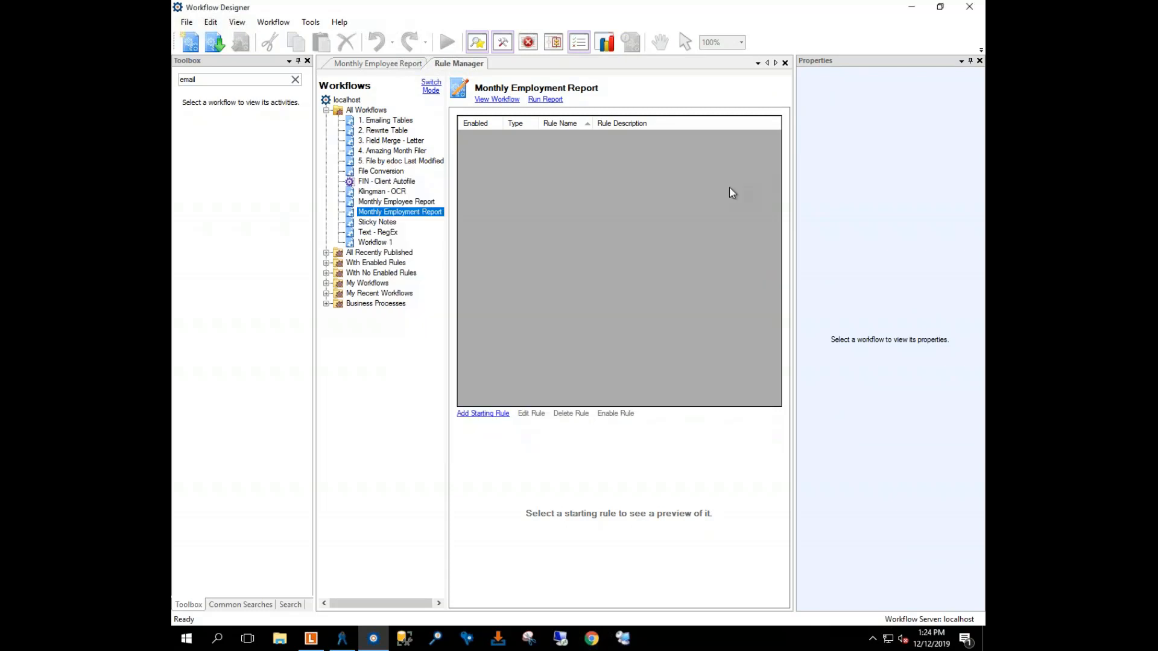
click(396, 202)
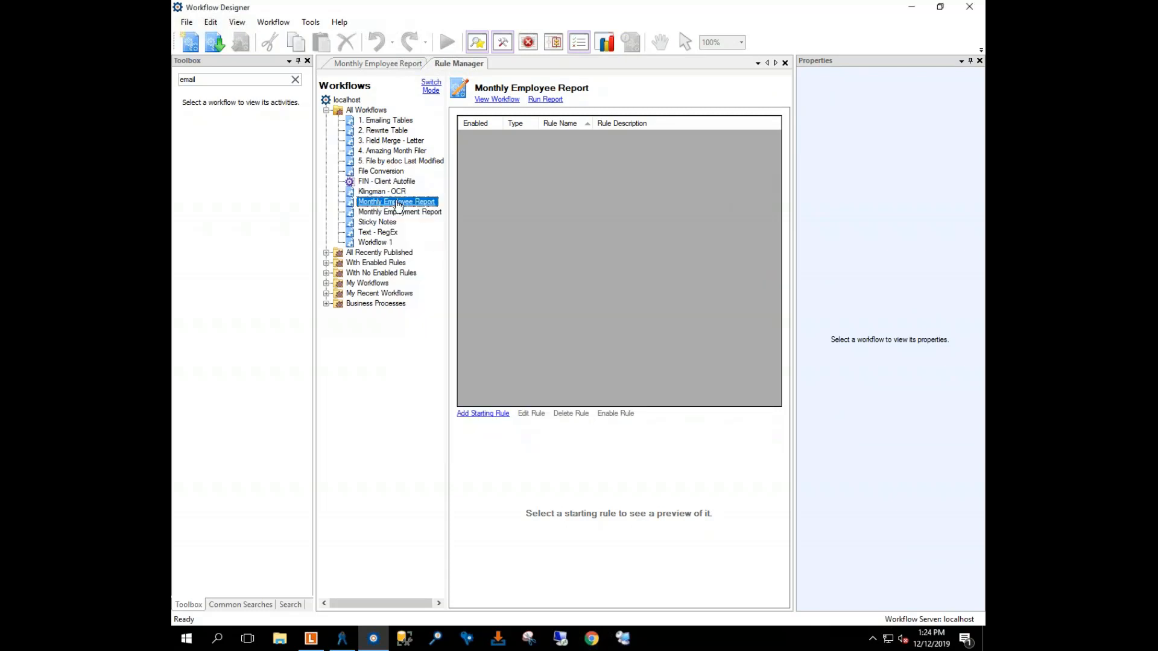
click(482, 414)
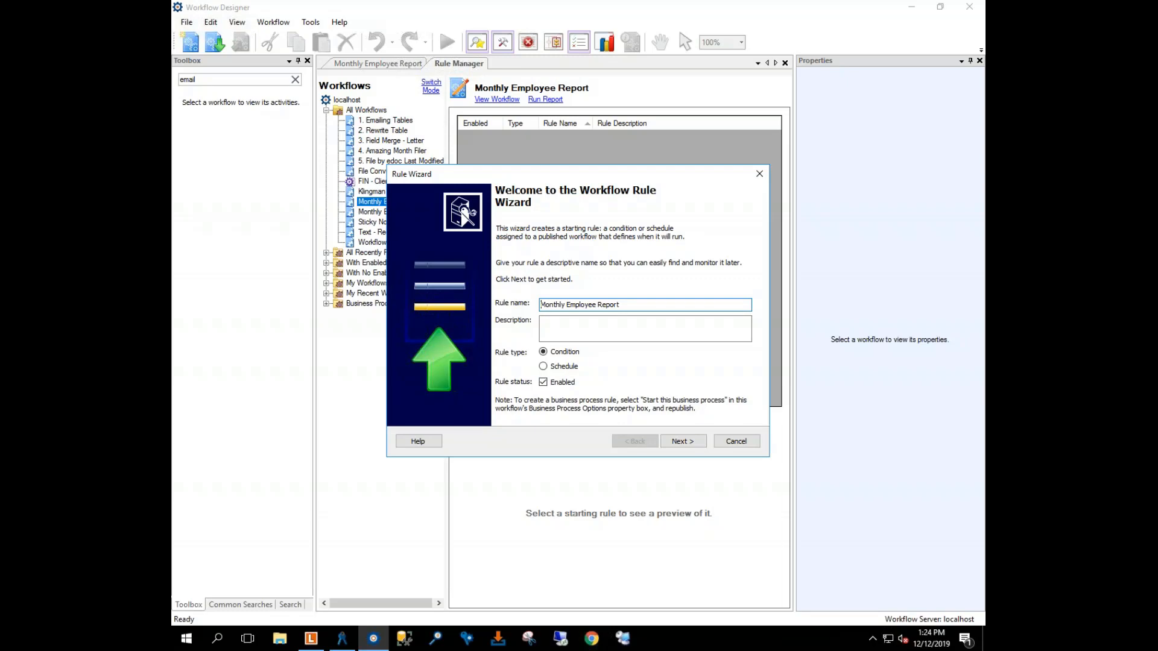
Step: Name the rule 'Schedule Monthly -' and make it a schedule-based rule
text(Schedule Monthly -)
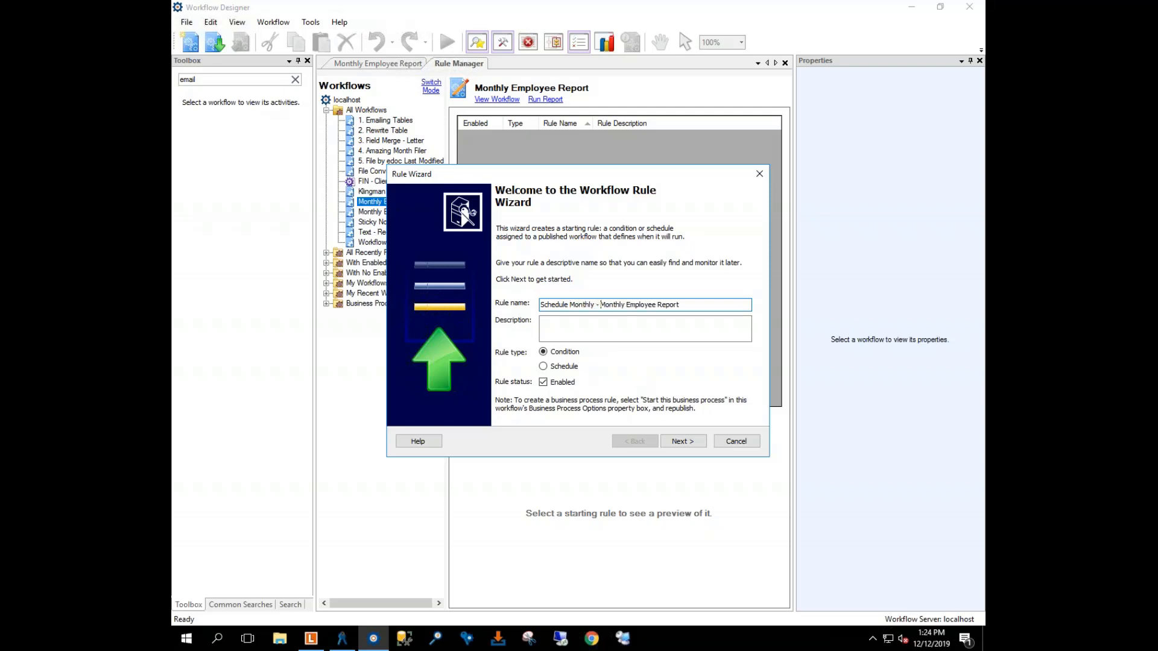
click(543, 367)
click(682, 441)
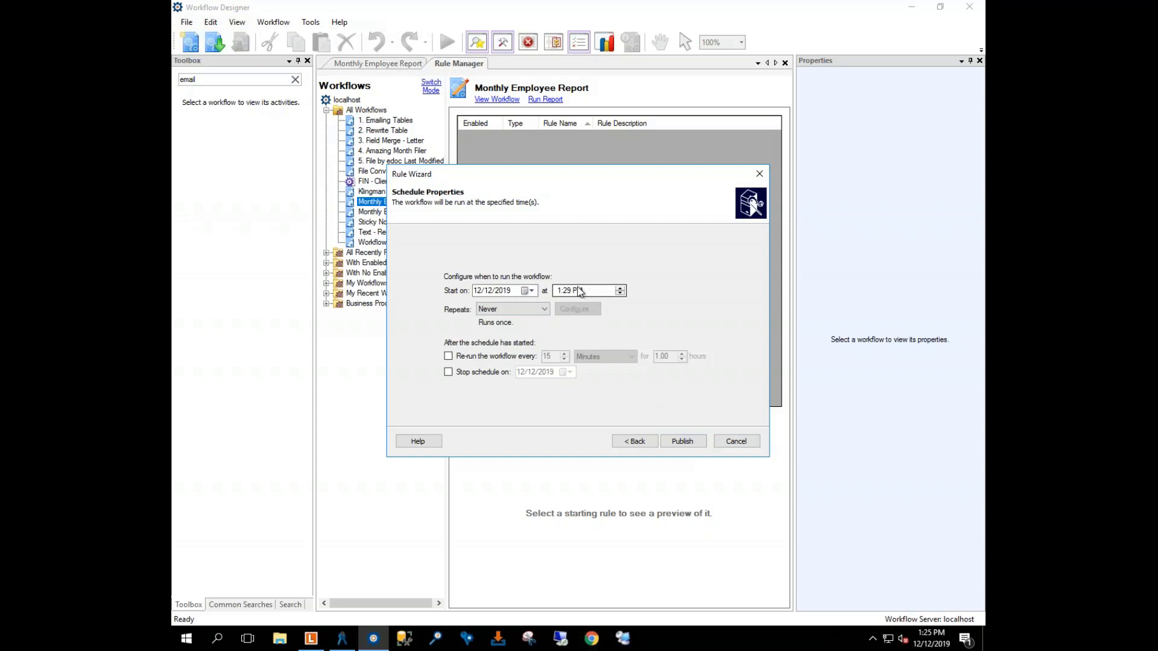
Step: Start one hour later, repeat monthly on the third Thursday, then close the wizard
click(620, 287)
click(578, 291)
click(513, 310)
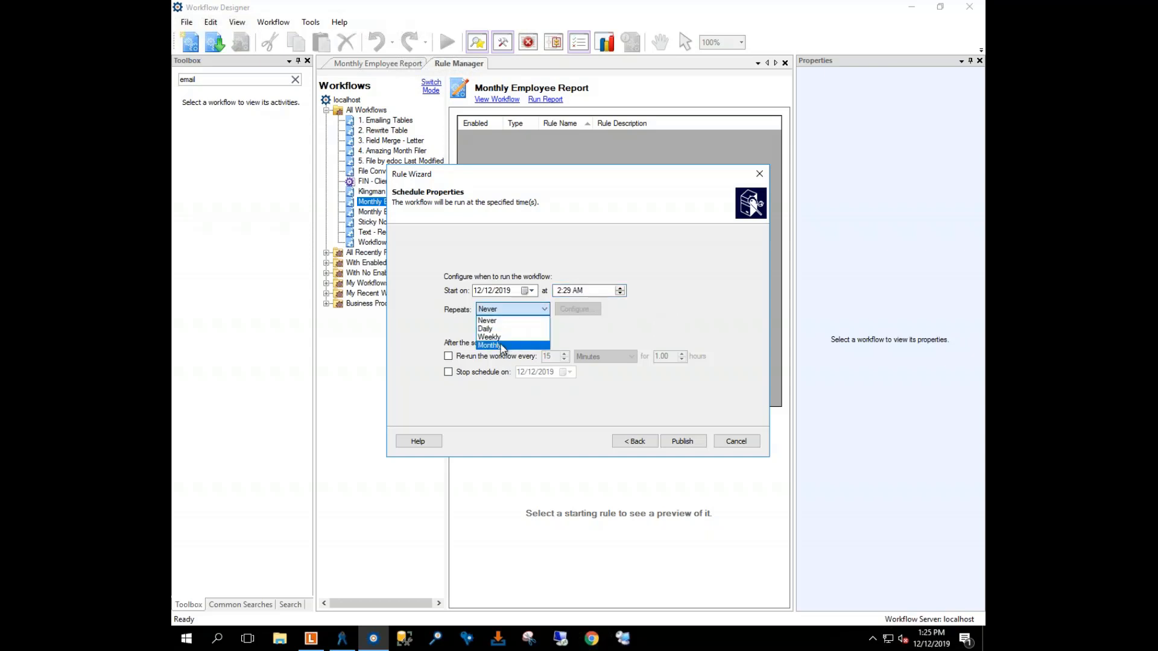
click(502, 346)
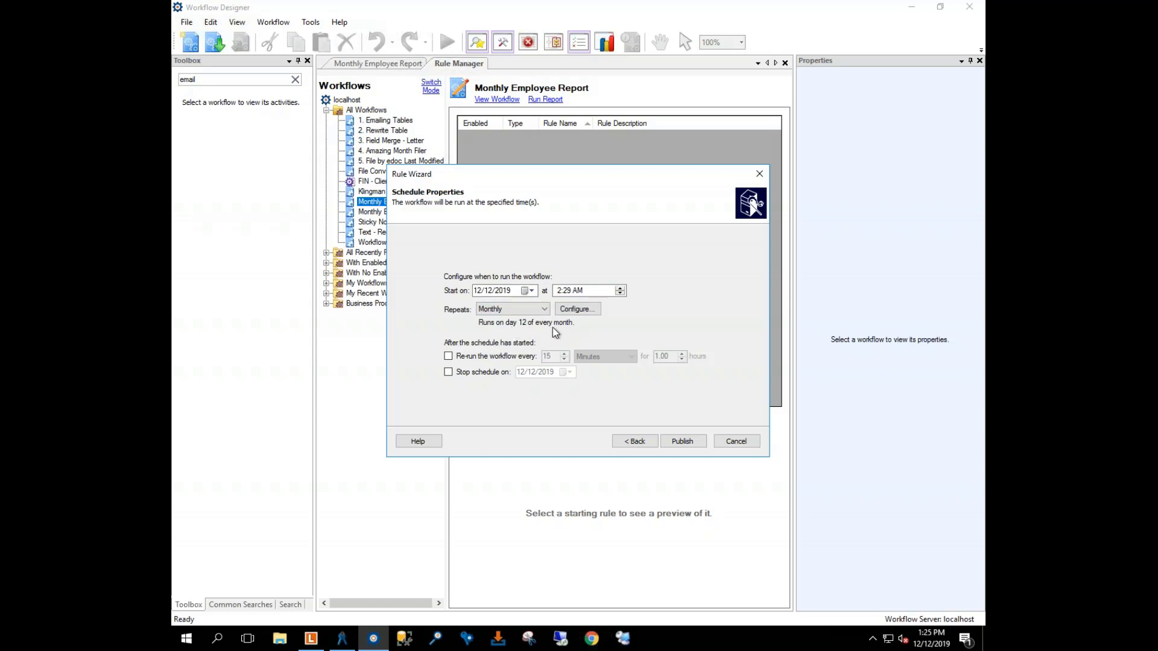
click(570, 313)
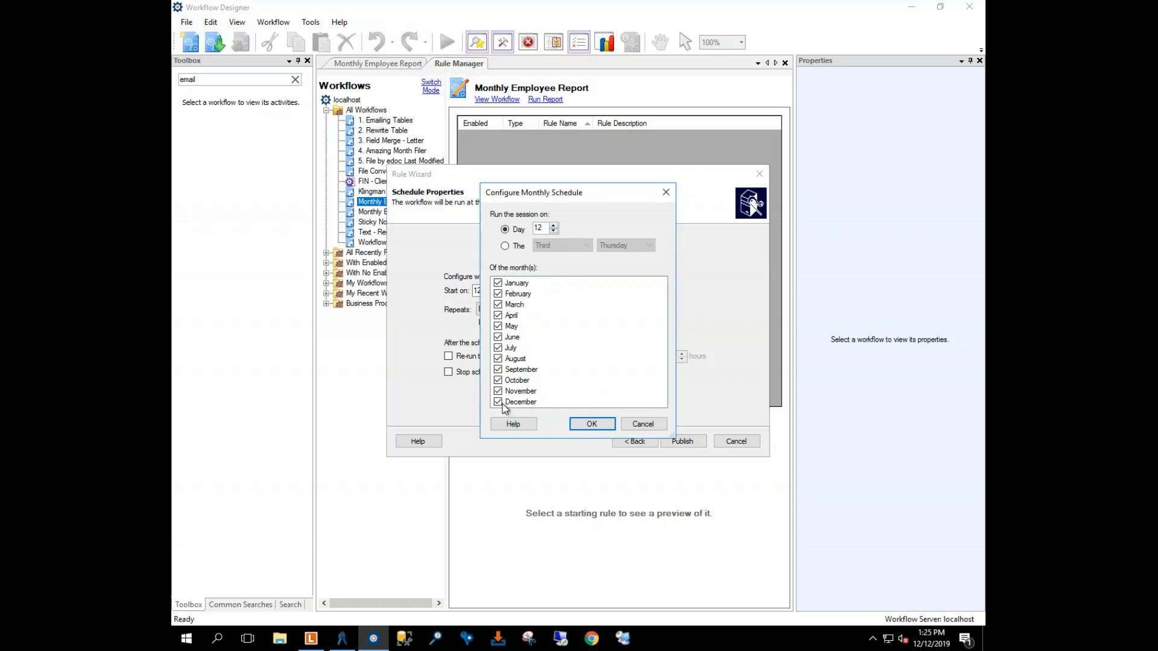
click(505, 246)
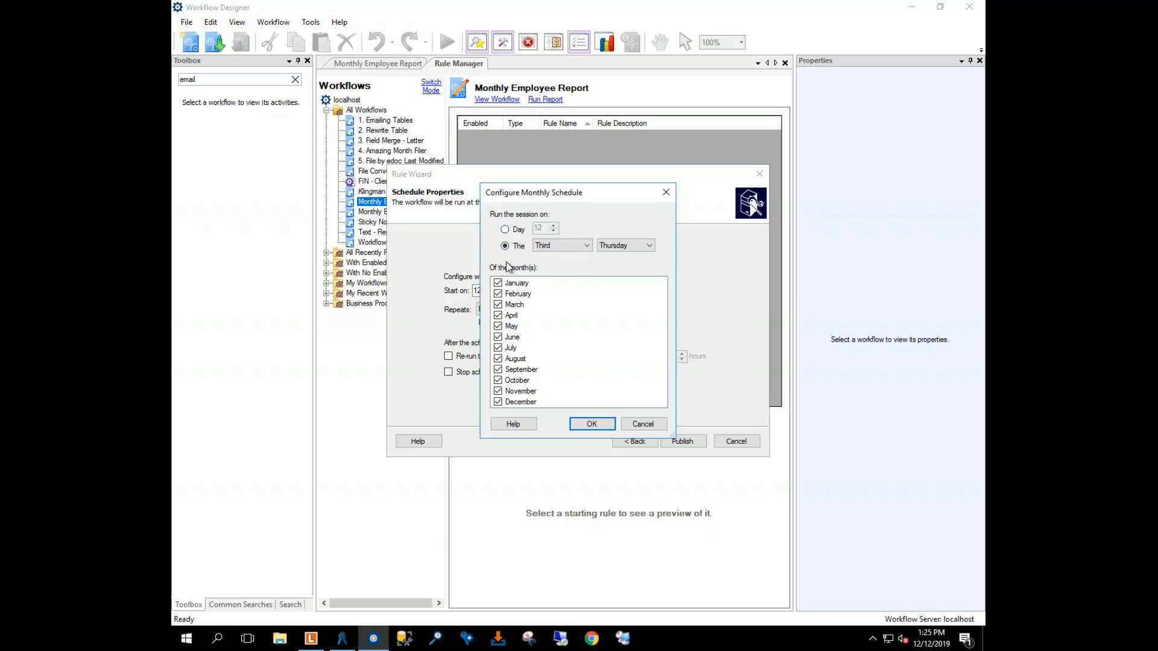
click(591, 425)
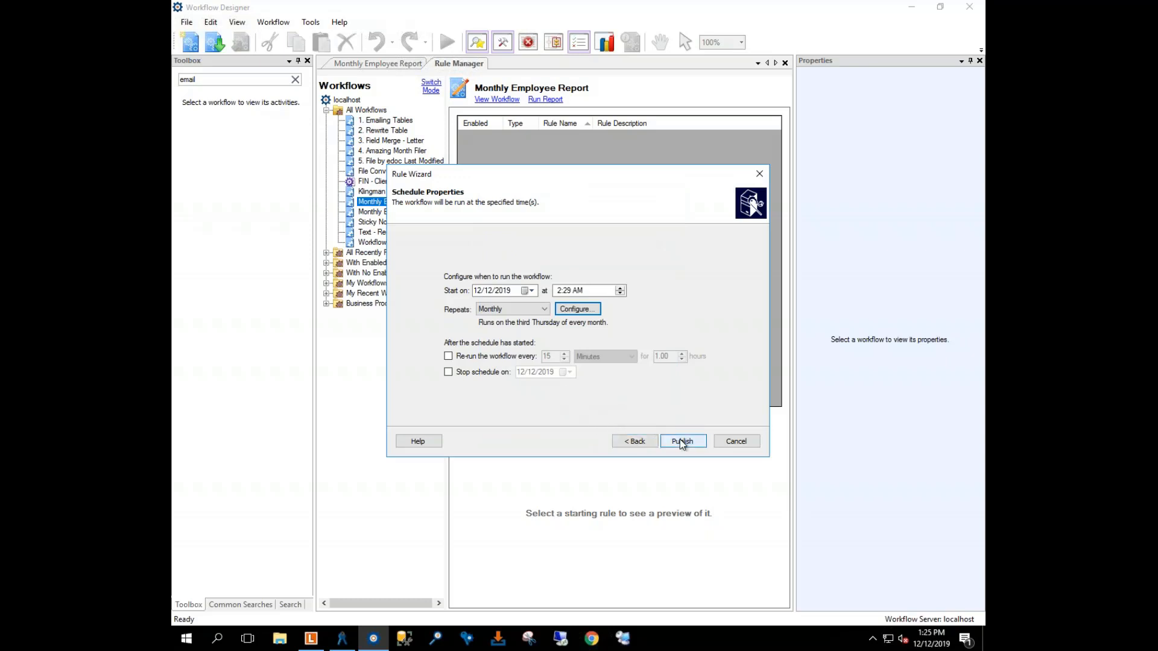
click(734, 443)
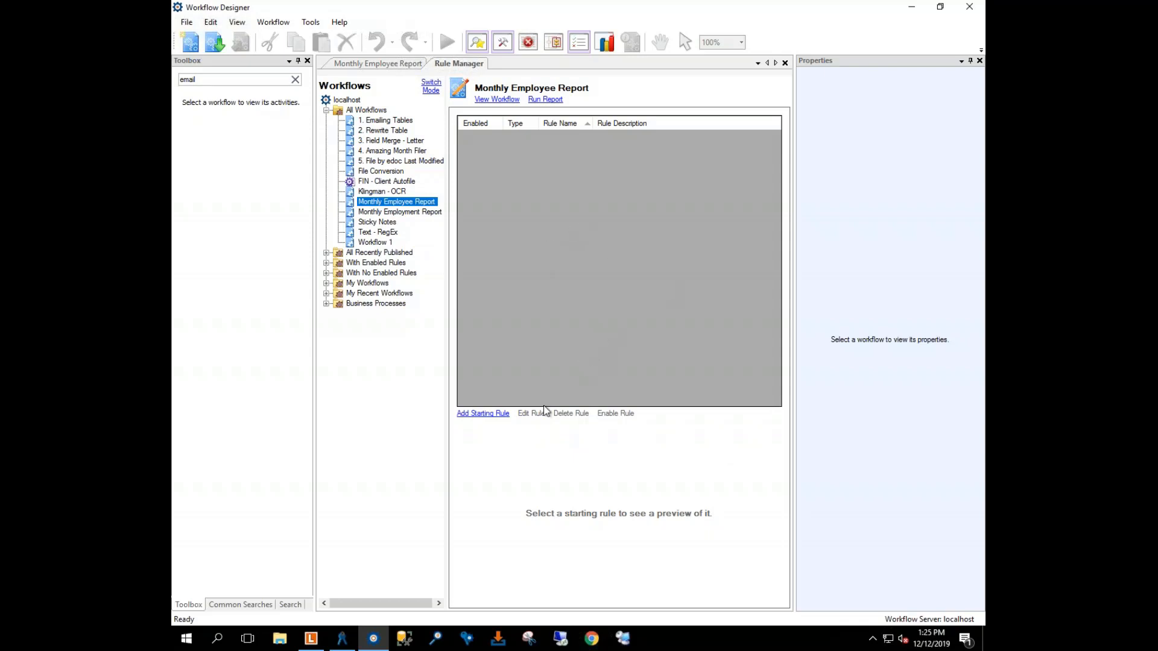
Step: Run Monthly Employee Report now and maximize the received Gmail showing 16 Full Time employees
click(392, 64)
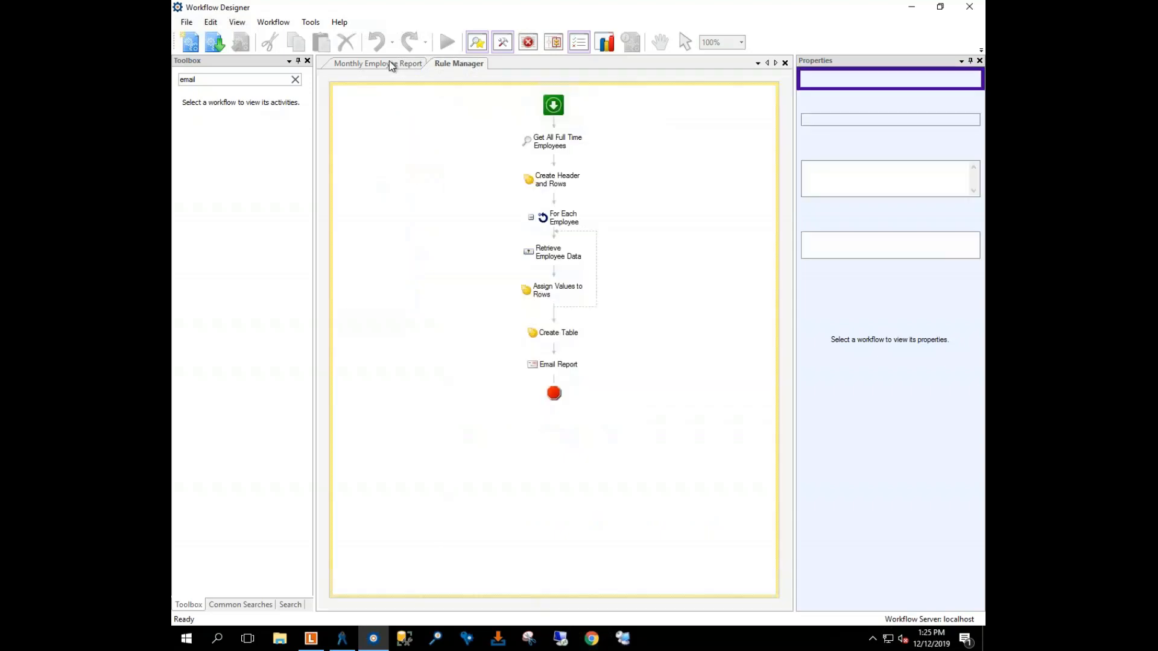
click(442, 46)
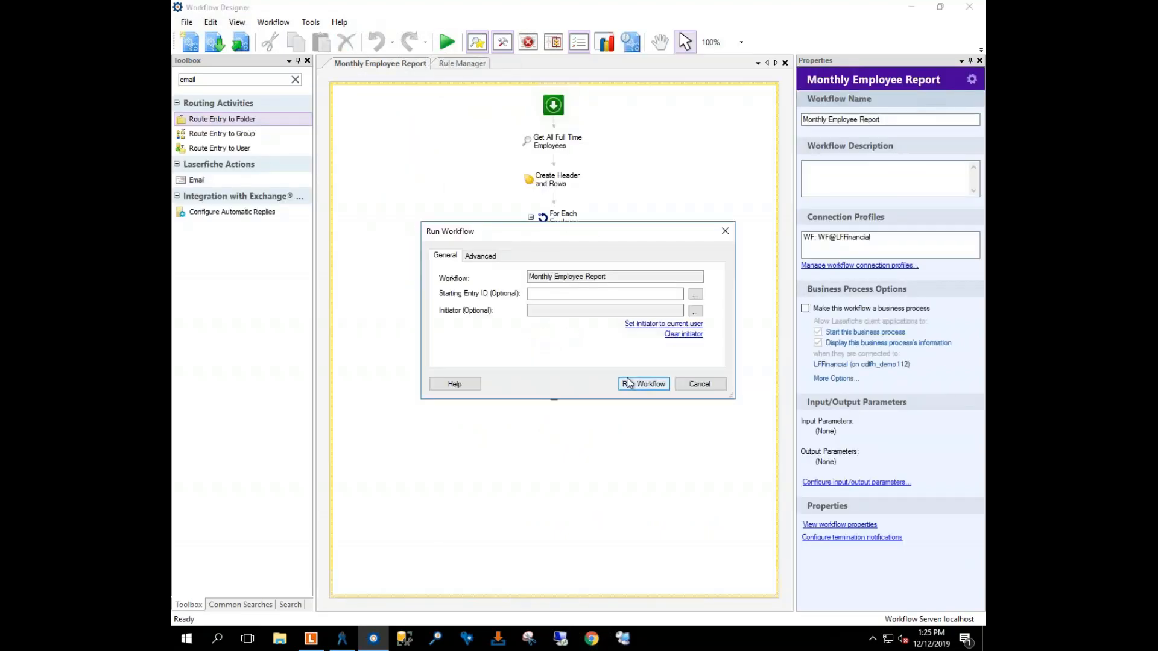
click(632, 384)
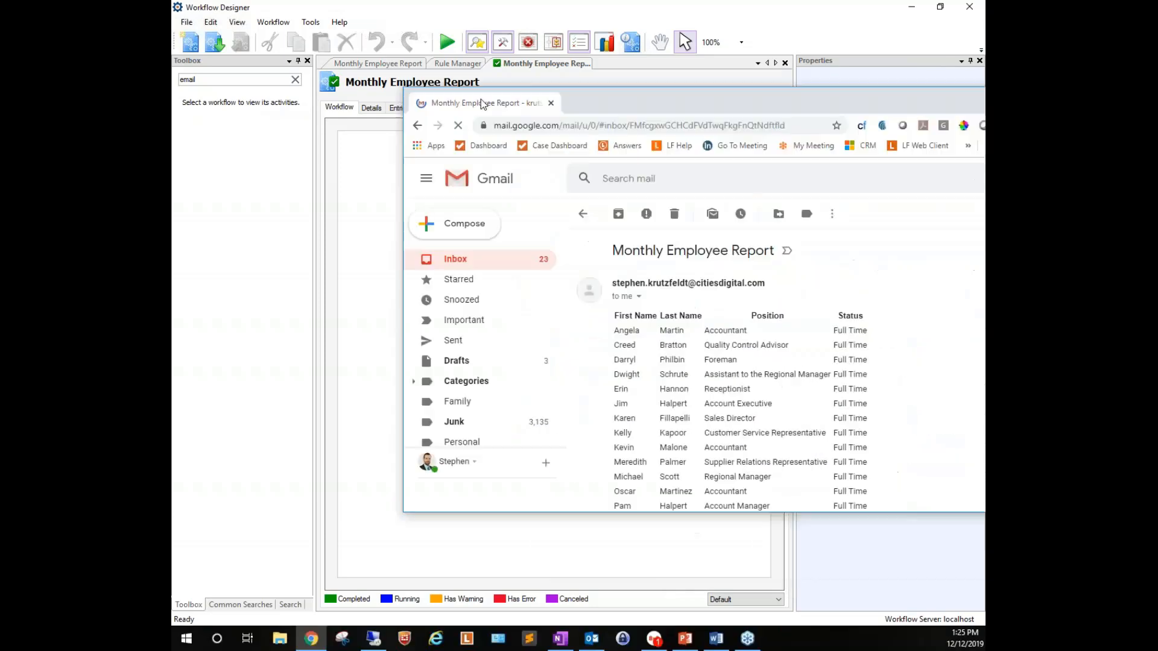
drag(483, 104, 389, 79)
click(925, 69)
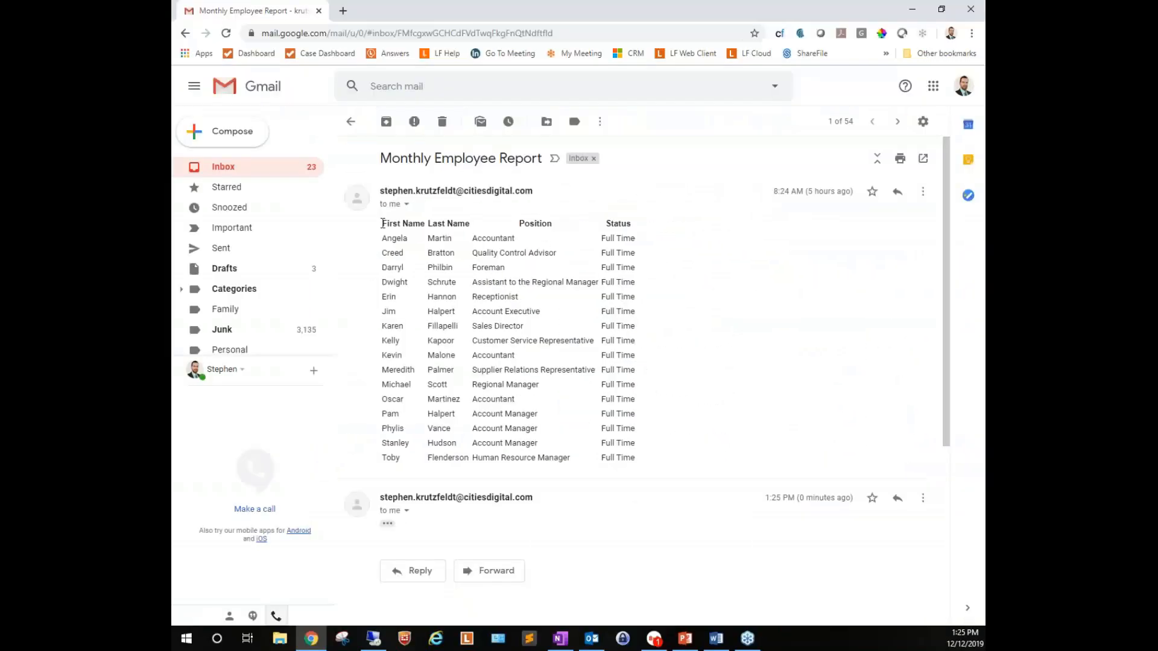